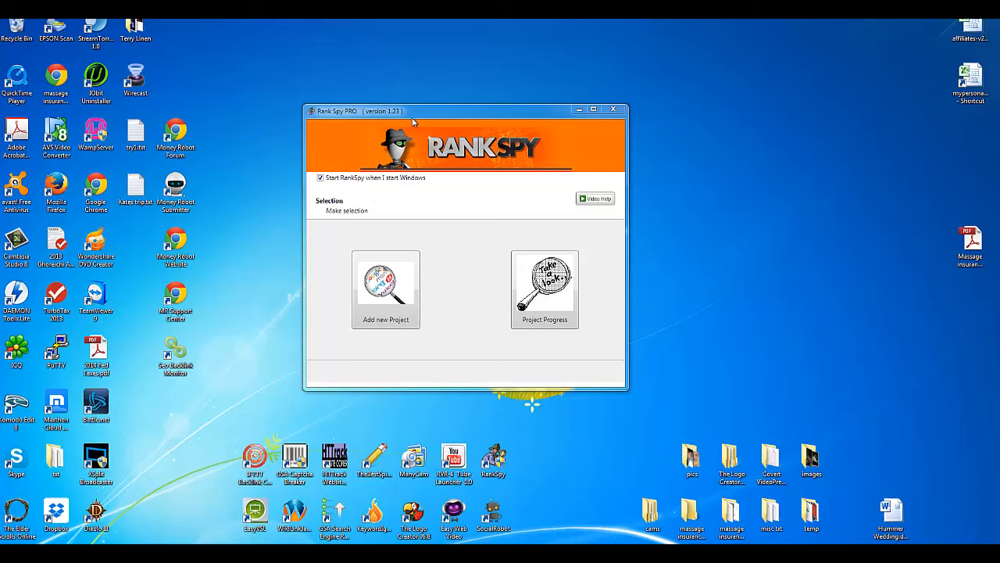
Step: Reposition the RankSpy window and browse the video help site's tutorials and demonstration sections
drag(413, 119, 425, 122)
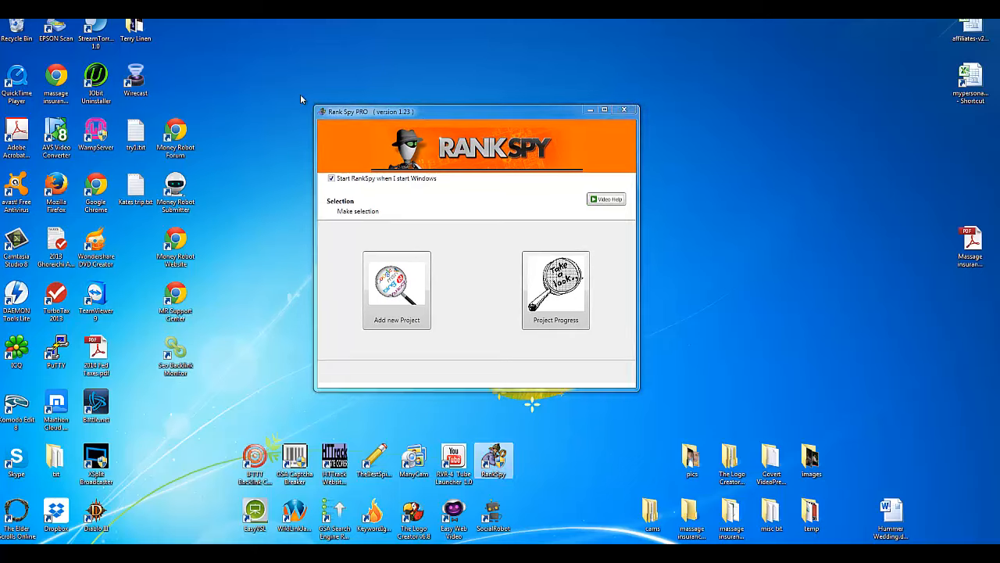
drag(299, 91, 648, 402)
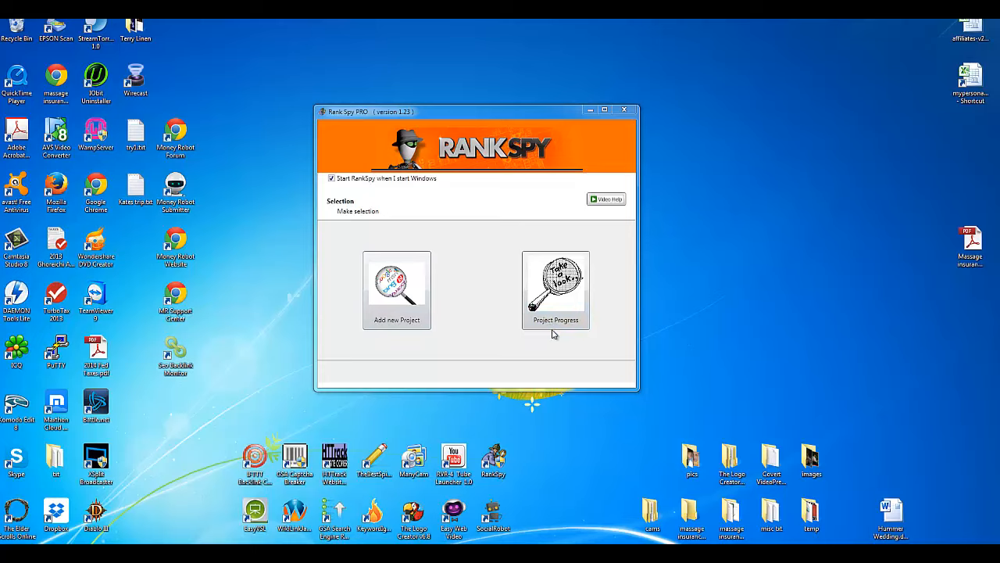
click(594, 201)
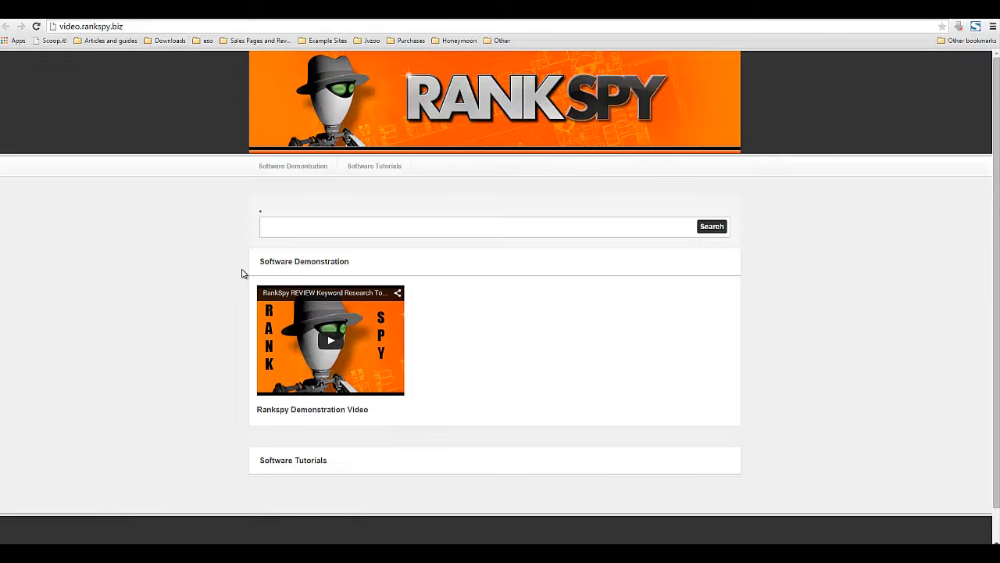
scroll(238, 275, down, 1)
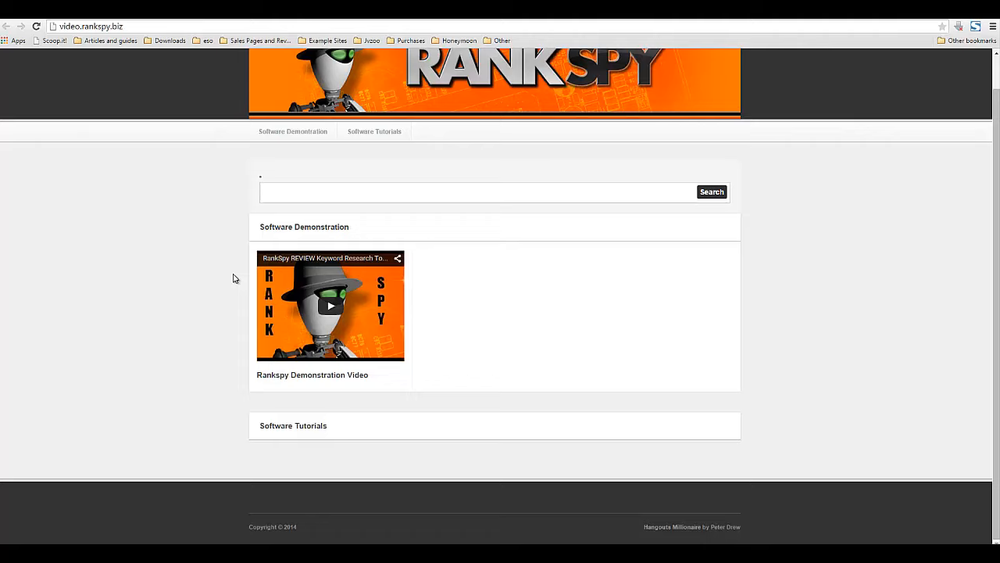
click(309, 429)
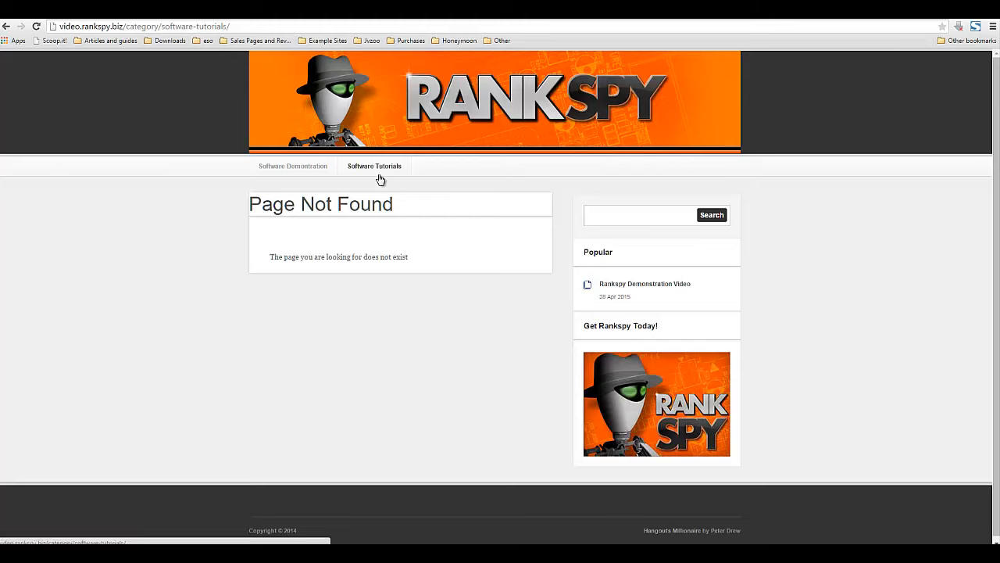
click(302, 168)
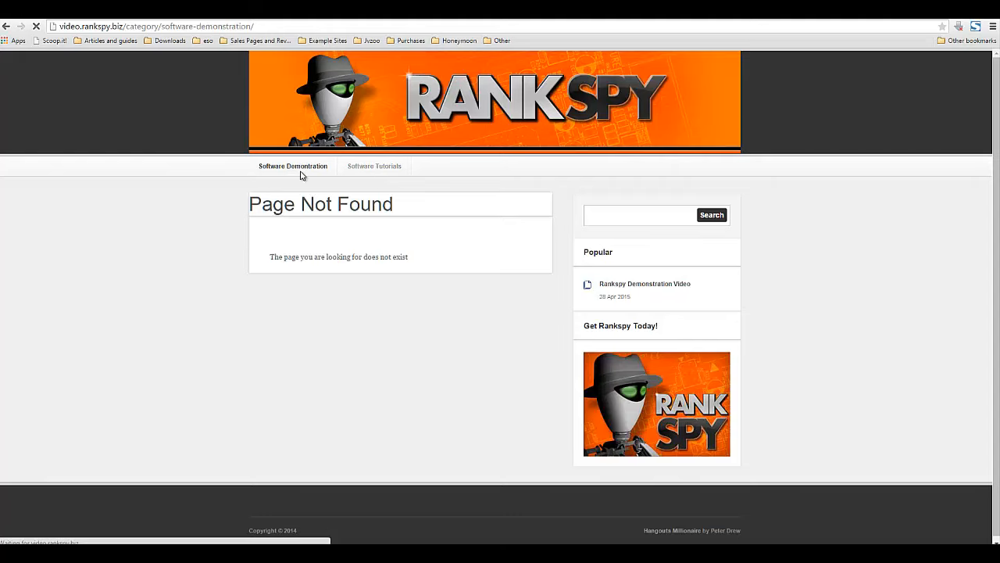
scroll(298, 276, down, 2)
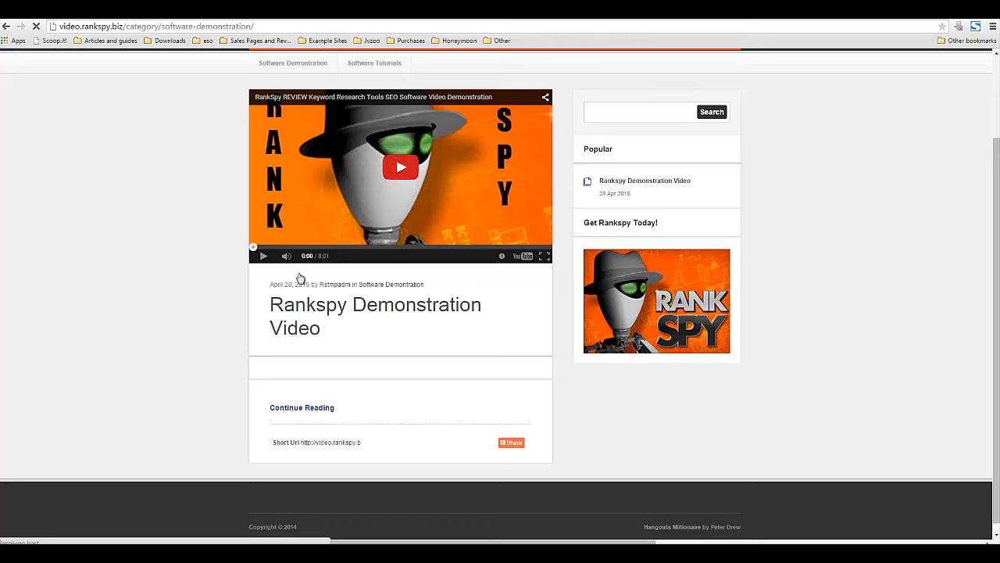
scroll(299, 276, up, 1)
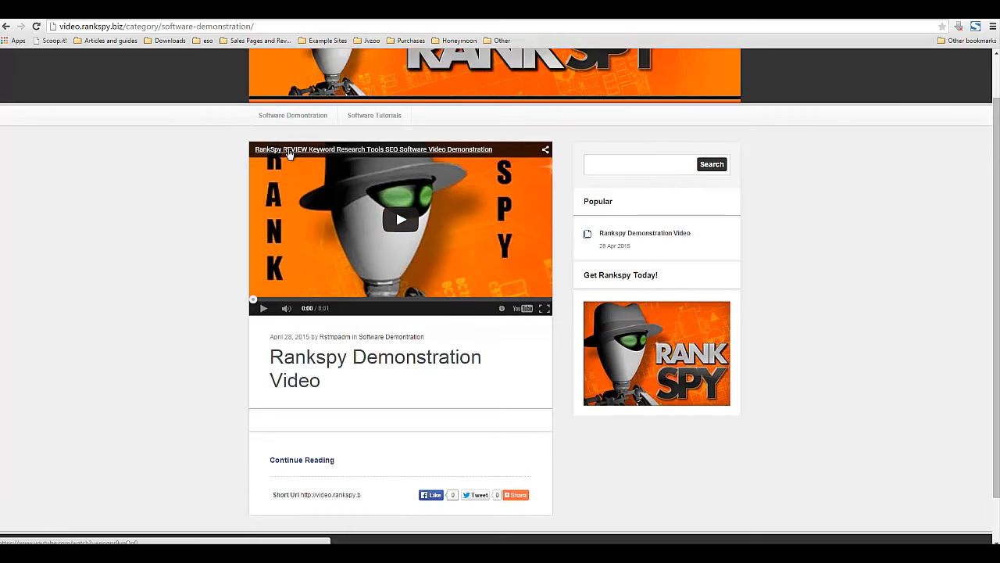
scroll(340, 202, down, 1)
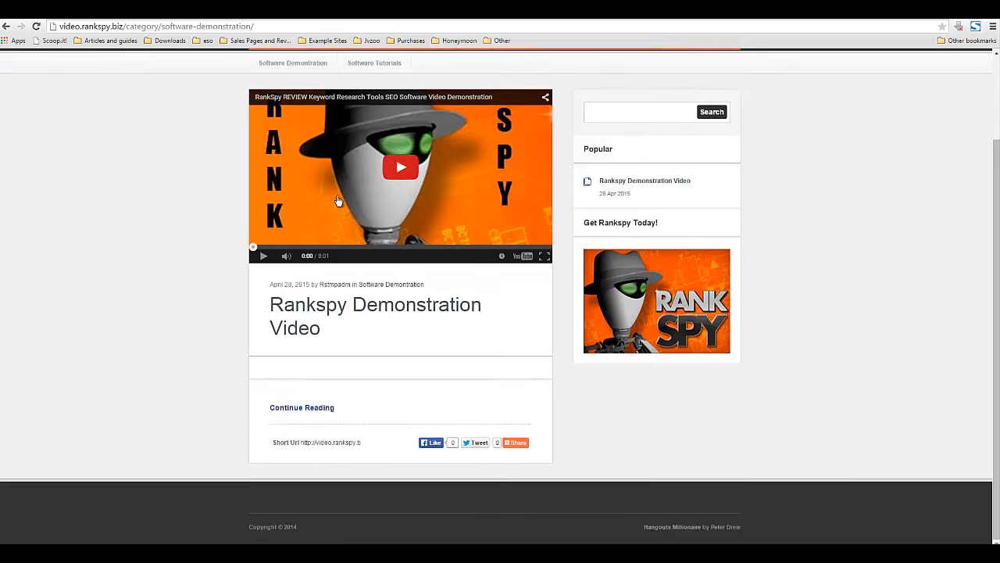
scroll(375, 172, up, 1)
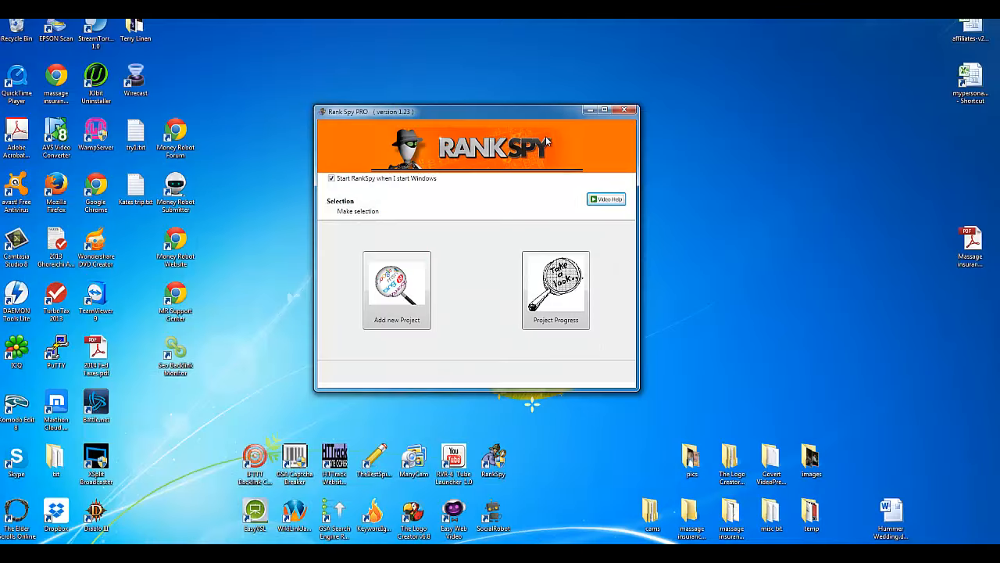
Step: Start a new project named 'Bloodborne Builds' and advance to the keyword step
click(379, 289)
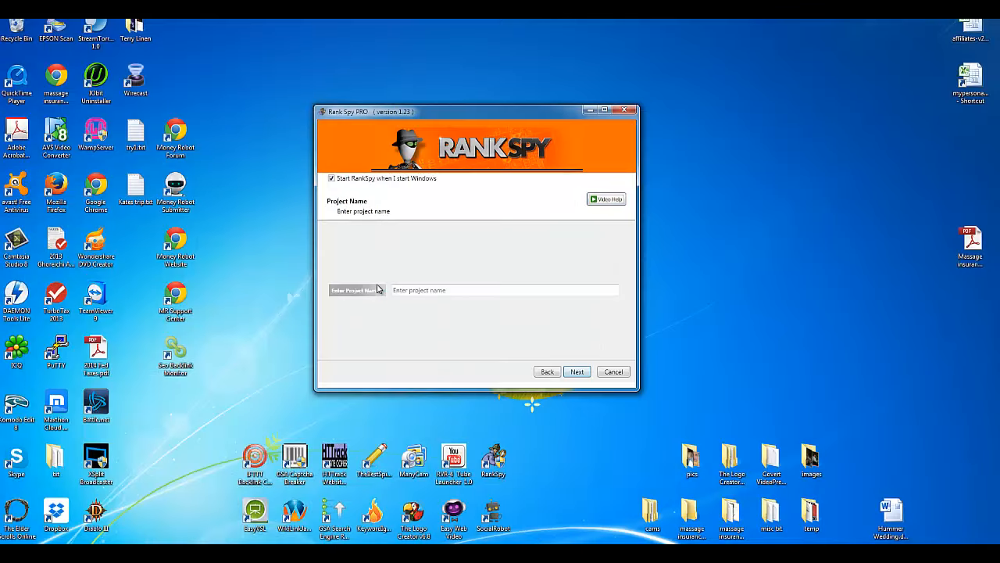
click(411, 288)
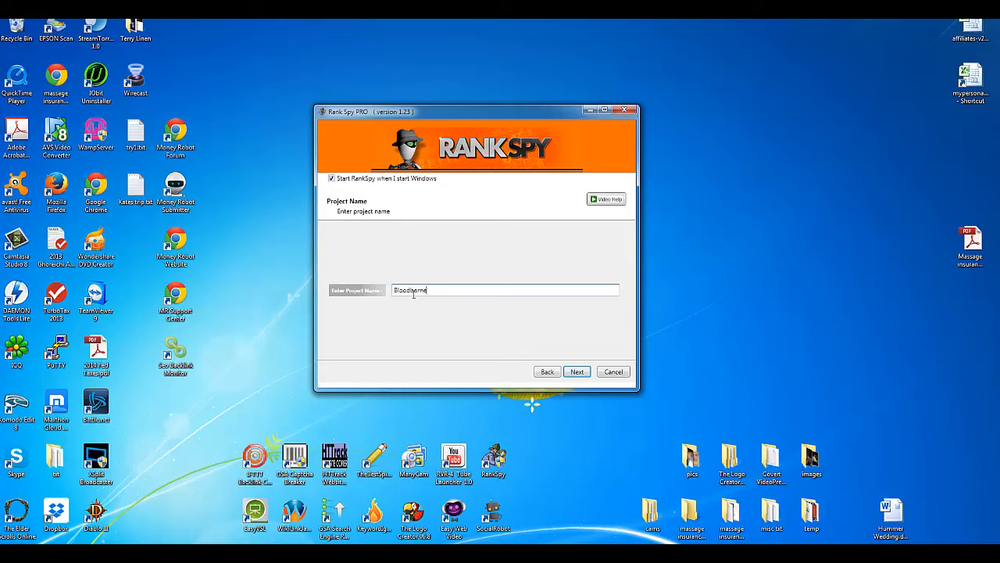
drag(427, 292, 394, 294)
click(397, 292)
double_click(412, 292)
click(435, 290)
click(578, 372)
Step: Go back, recheck the project name 'Bloodborne Builds', and continue to keyword entry
click(548, 372)
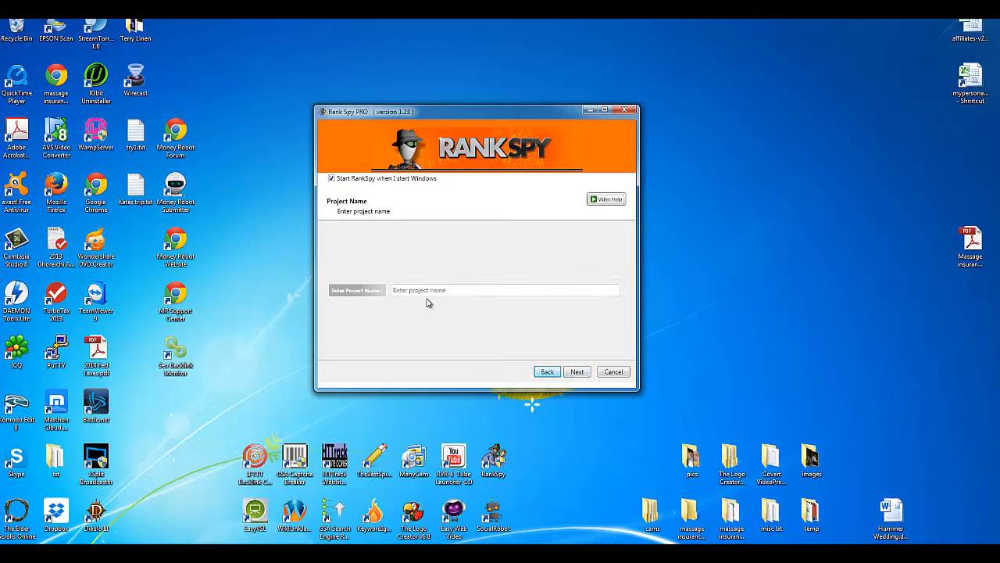
click(435, 292)
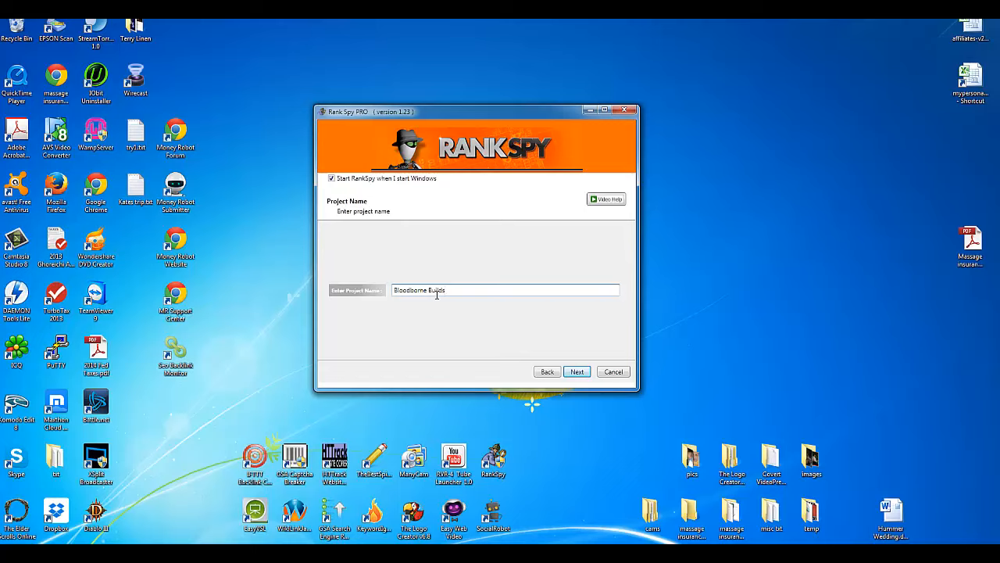
drag(464, 289, 387, 296)
click(424, 290)
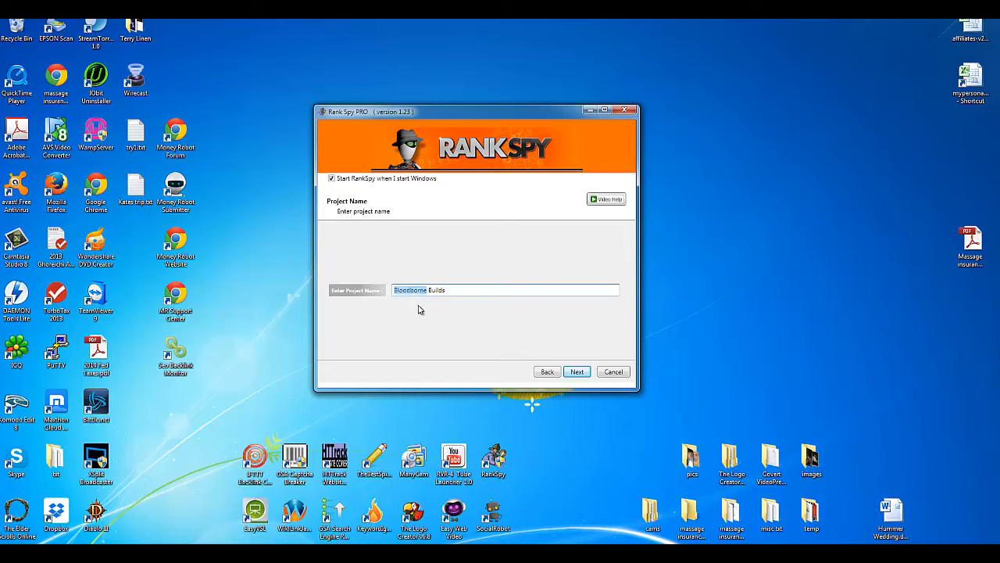
click(488, 289)
drag(427, 291, 460, 291)
click(459, 290)
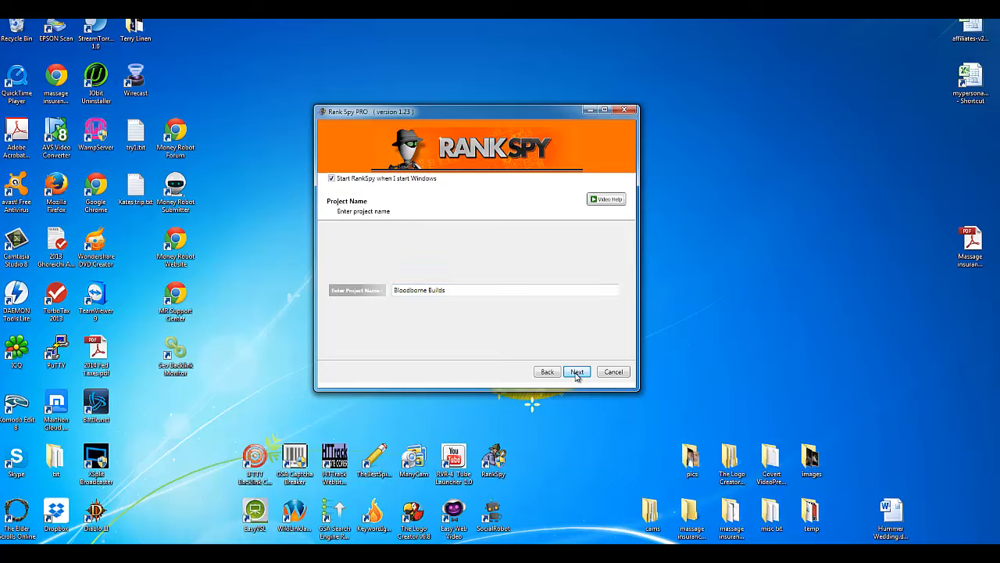
click(577, 372)
Step: Enter keyword 'bloodborne builds' plus the AdWords account e-mail and password, then continue
click(412, 273)
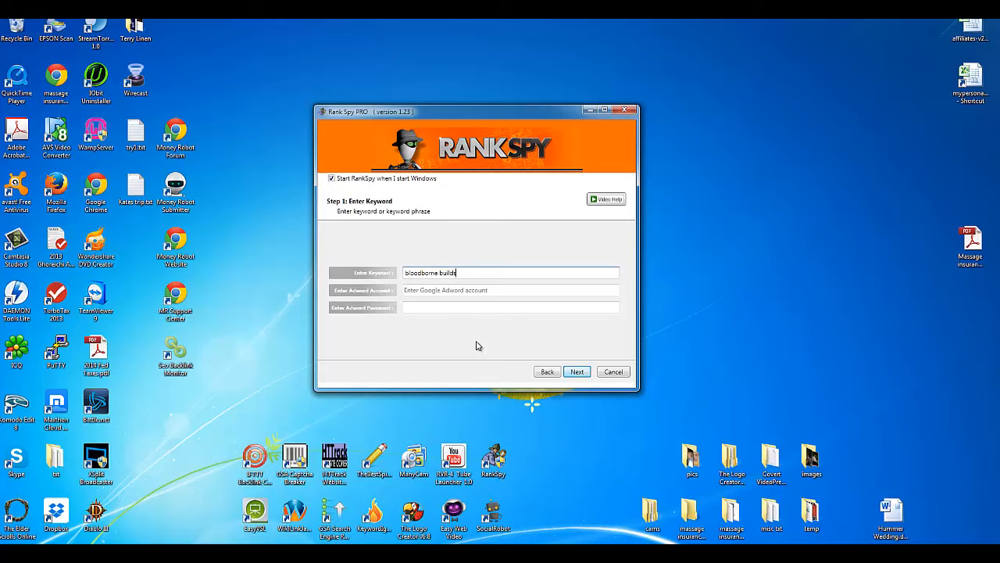
click(471, 290)
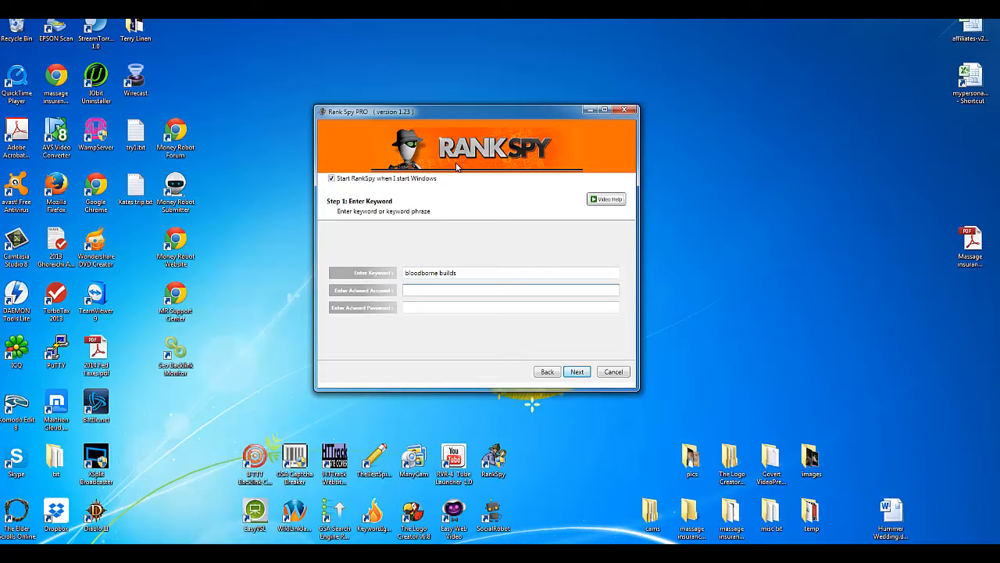
key(Tab)
text(•••••)
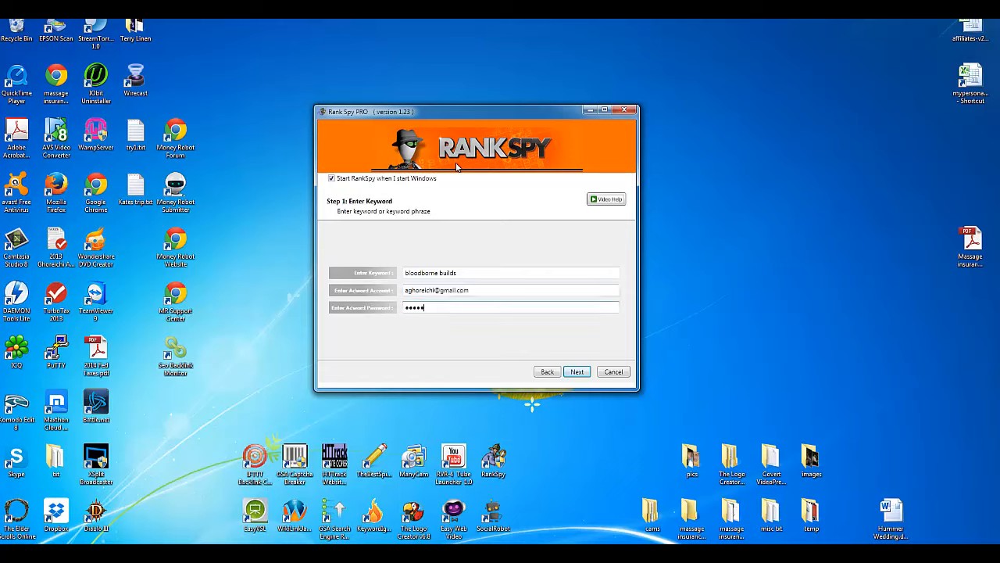
text(•••)
click(578, 372)
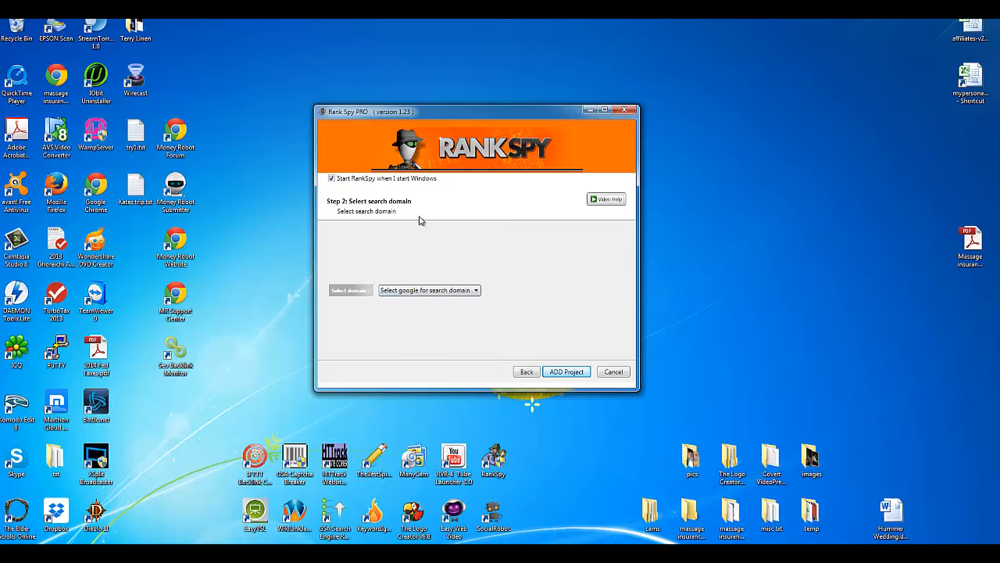
Step: Pick .com from the Google search domain list
click(415, 293)
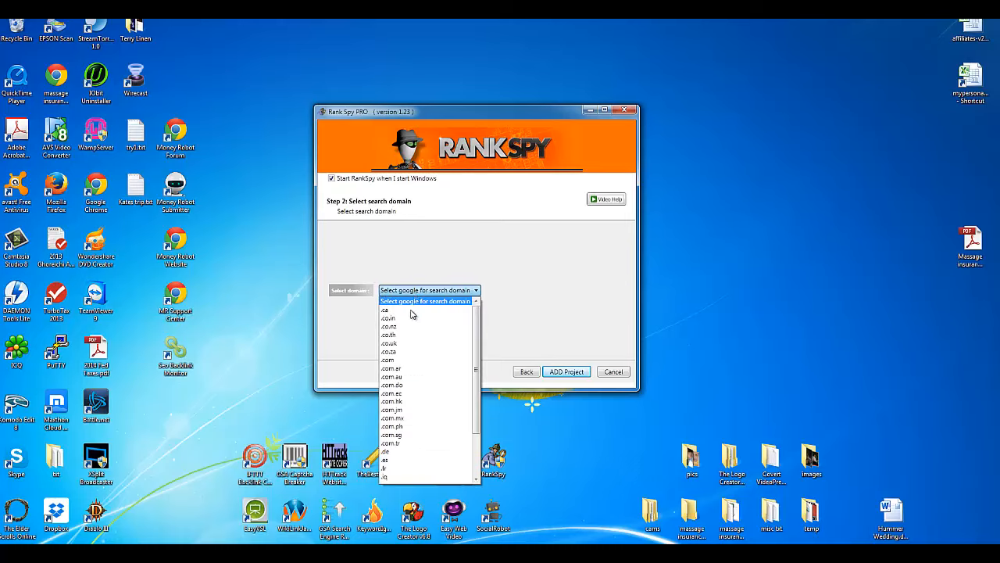
drag(476, 421, 474, 466)
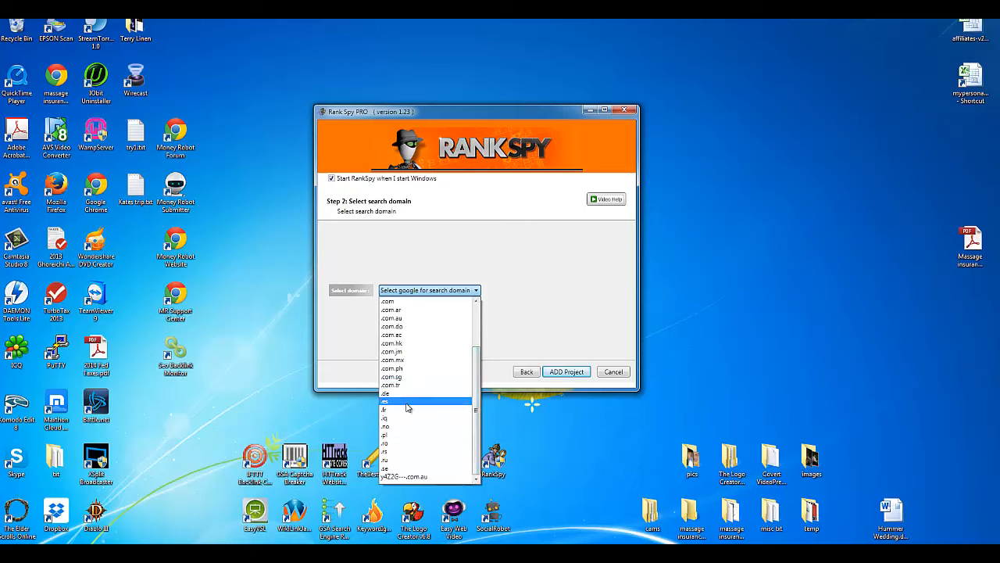
click(571, 290)
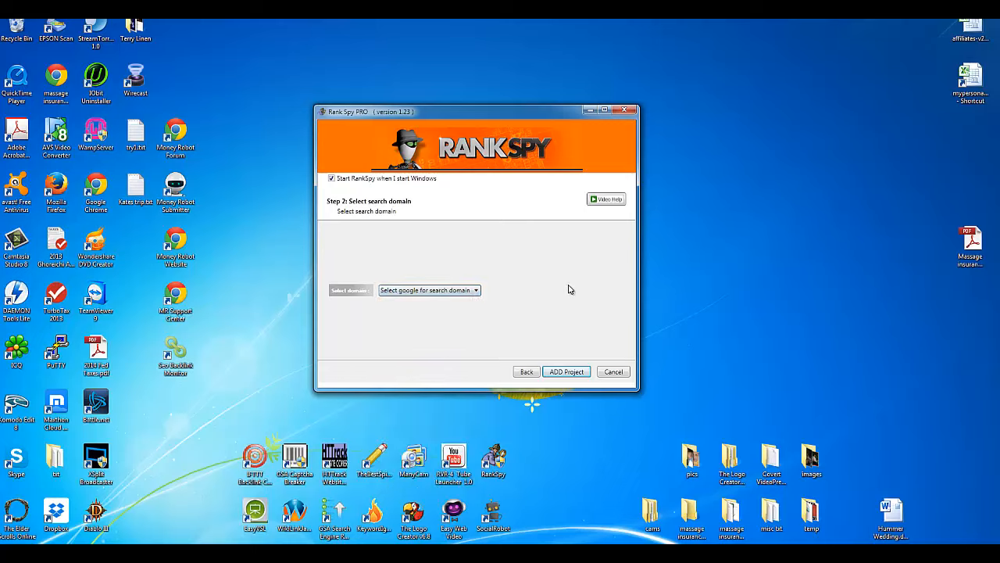
click(460, 294)
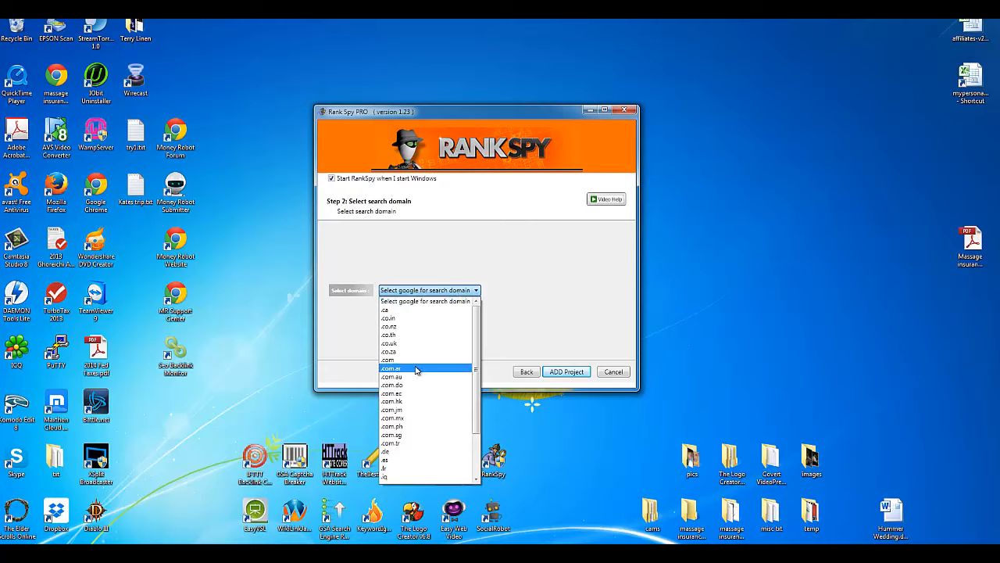
scroll(414, 368, down, 1)
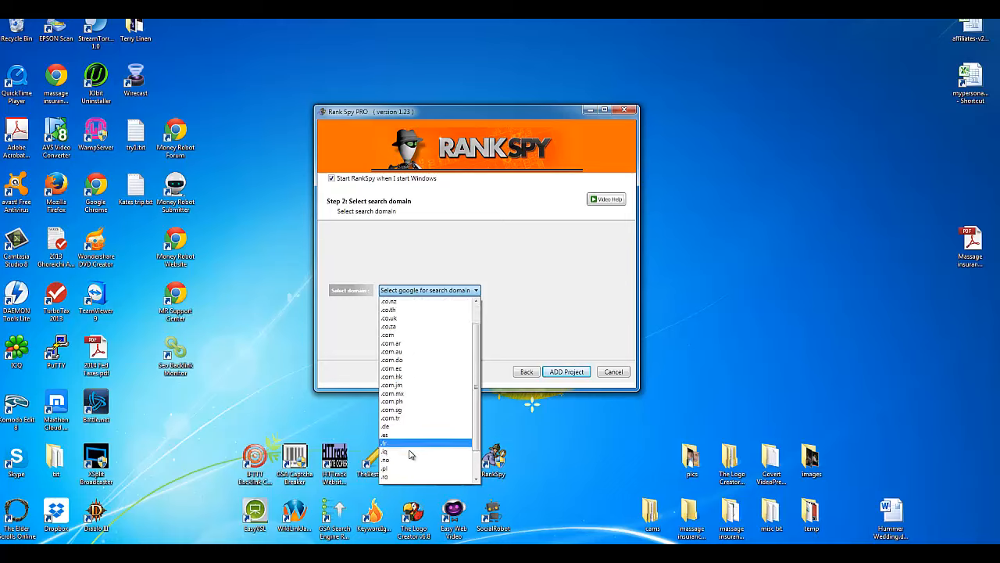
scroll(400, 477, down, 1)
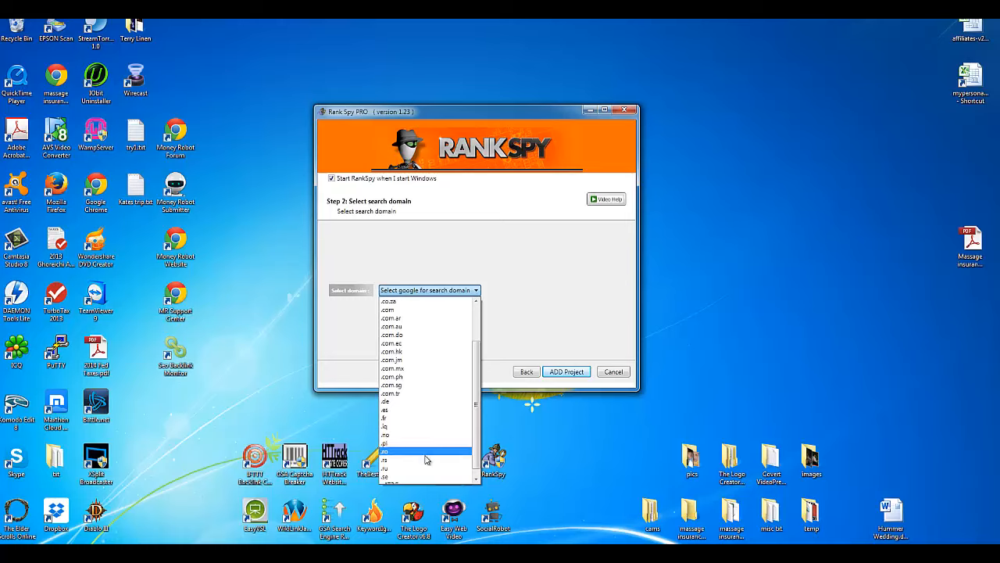
scroll(414, 478, down, 1)
scroll(417, 434, up, 3)
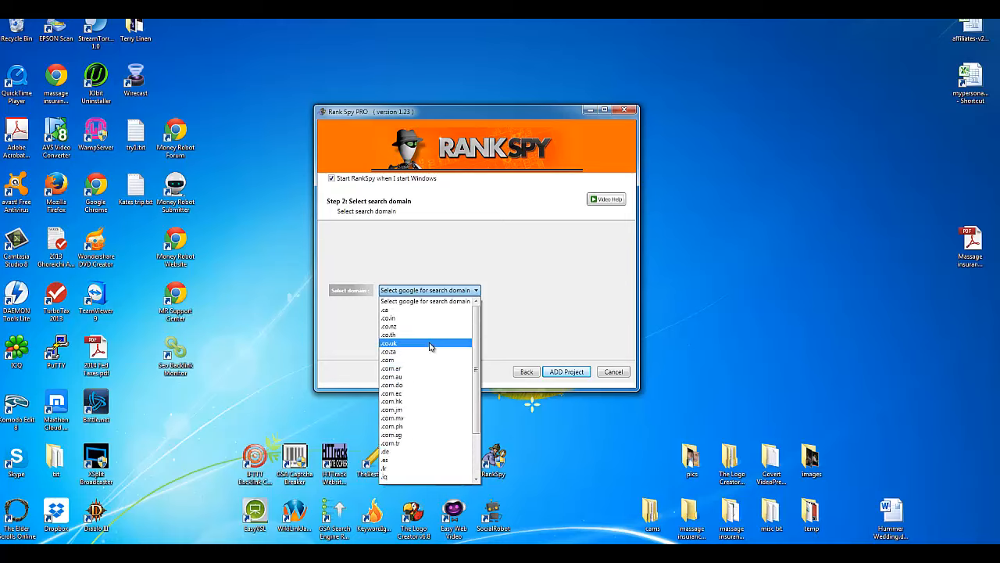
click(405, 362)
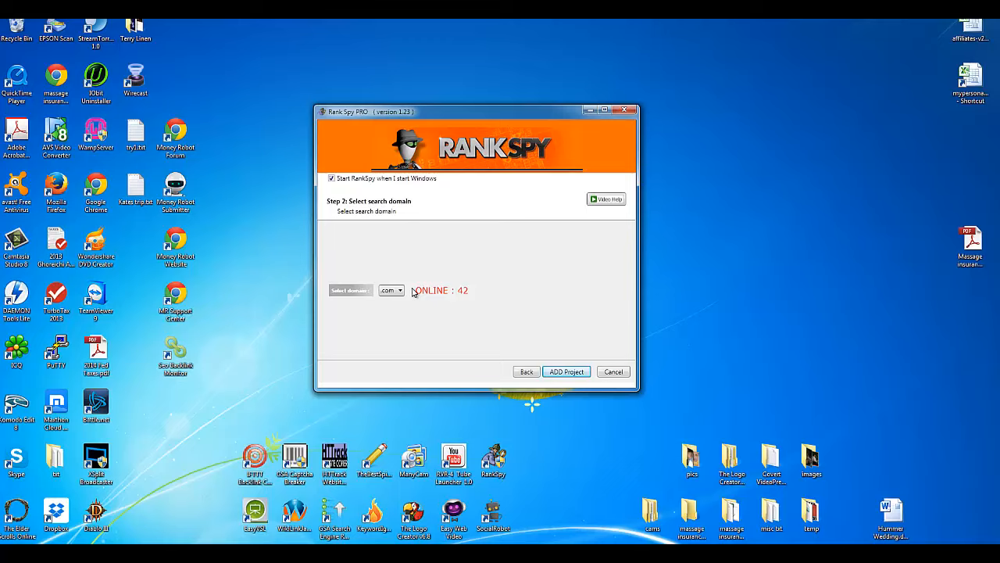
Step: Submit the Bloodborne Builds project as a job and dismiss the 'Job ADDED' confirmation
click(567, 372)
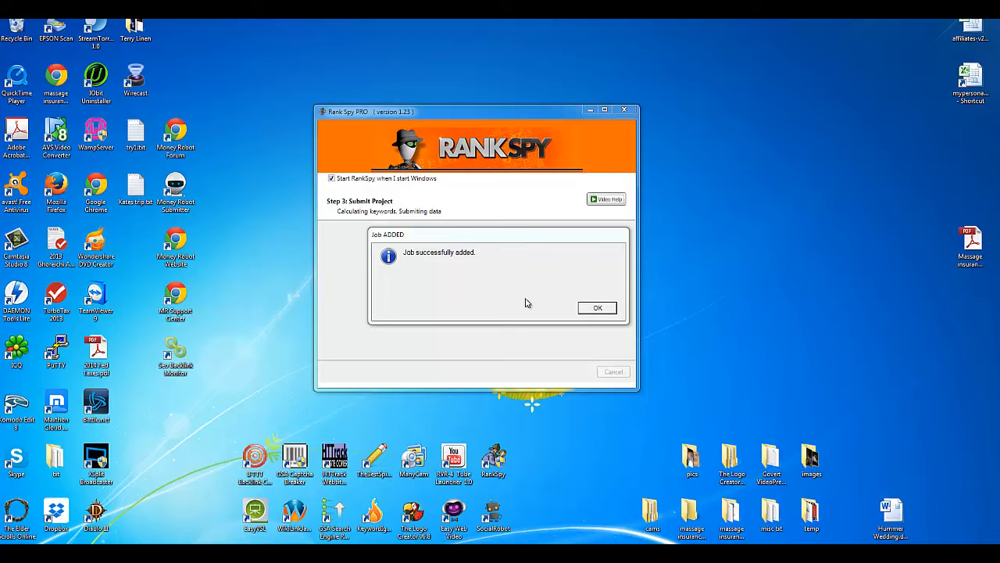
mouse_move(459, 240)
mouse_down()
mouse_move(451, 263)
mouse_move(461, 239)
mouse_move(441, 238)
mouse_up()
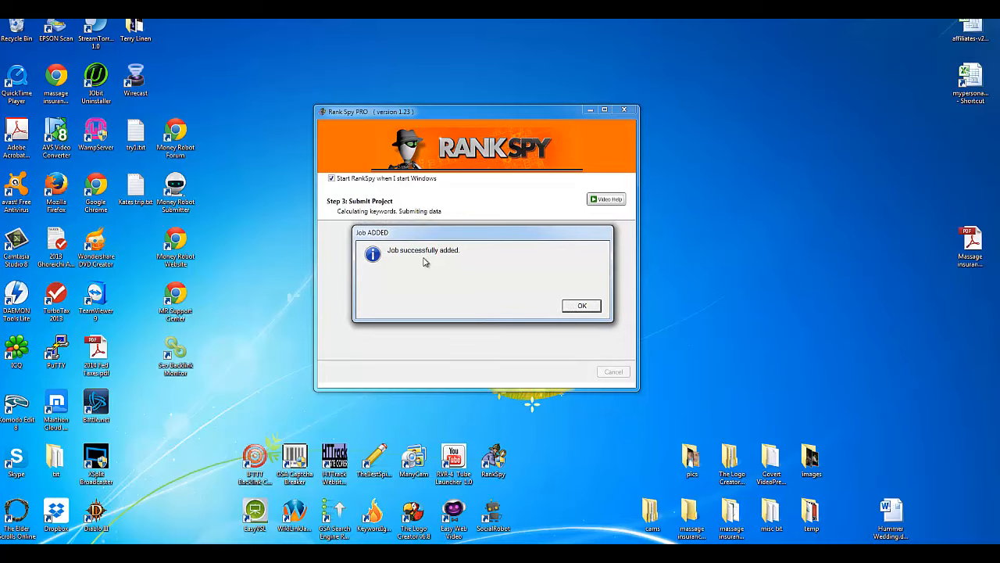
click(579, 312)
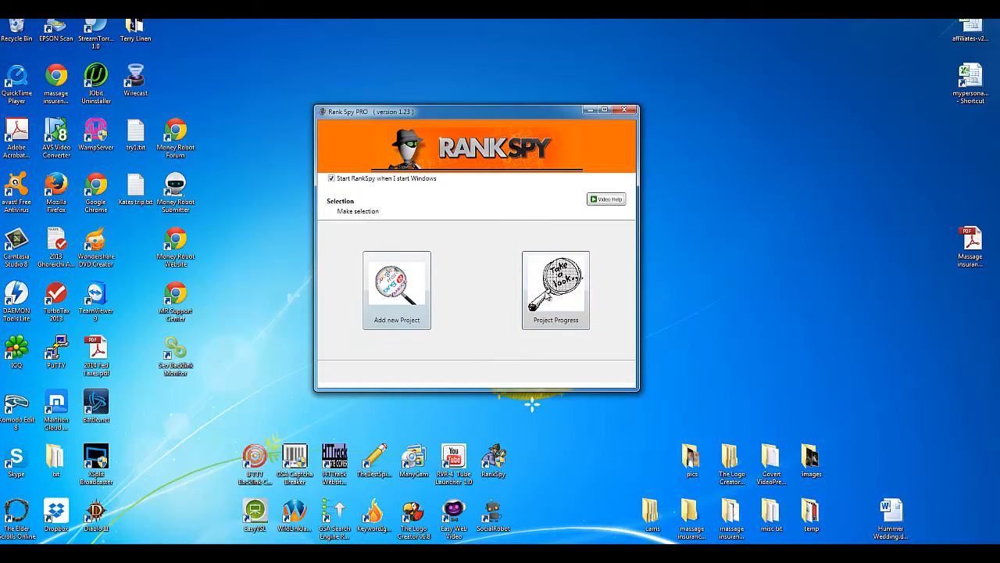
Step: Show Bloodborne Builds results from Project Progress, enlarging the Statistics window at upper left
mouse_move(458, 119)
mouse_down()
mouse_move(613, 148)
mouse_move(462, 102)
mouse_up()
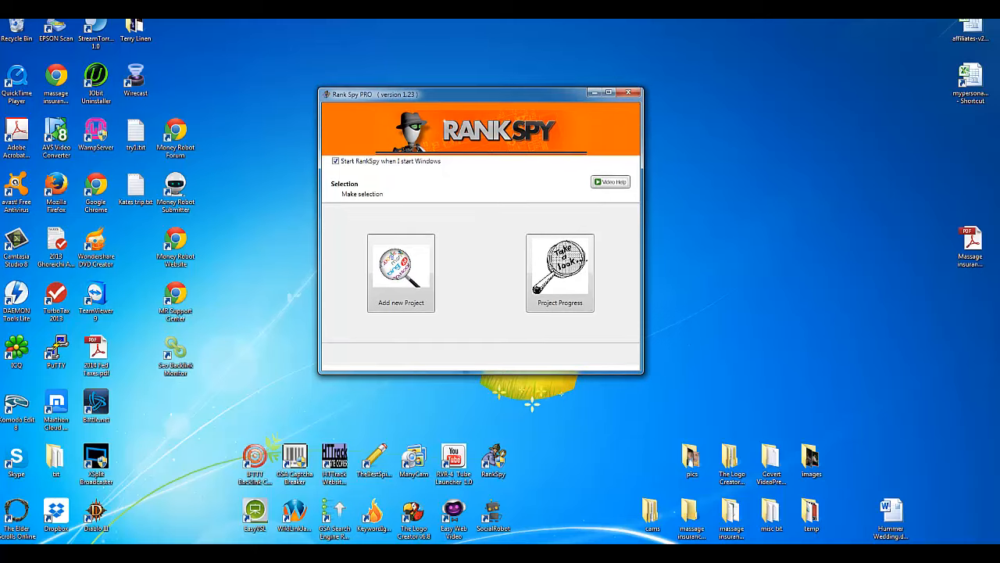
click(569, 290)
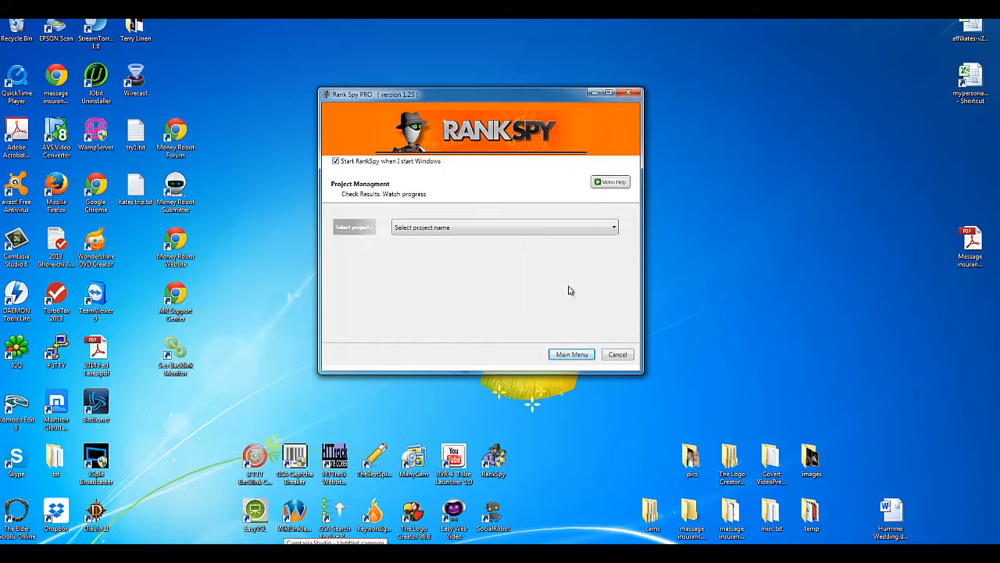
click(464, 230)
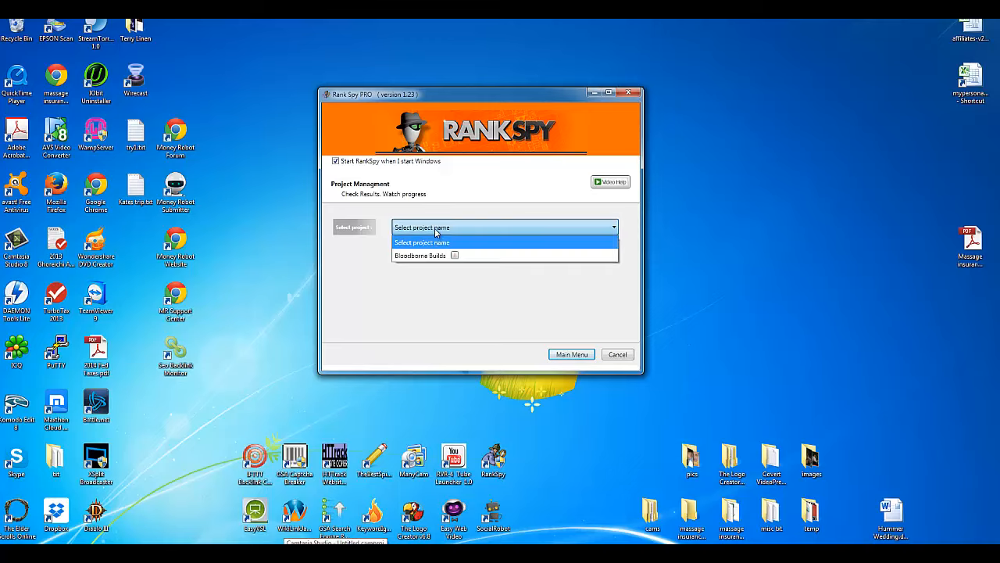
click(410, 258)
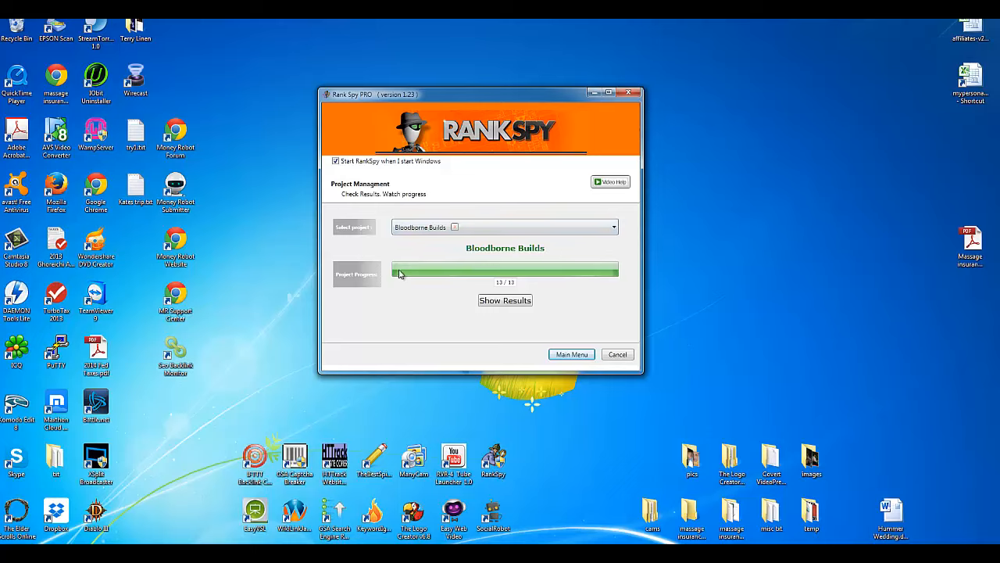
click(498, 303)
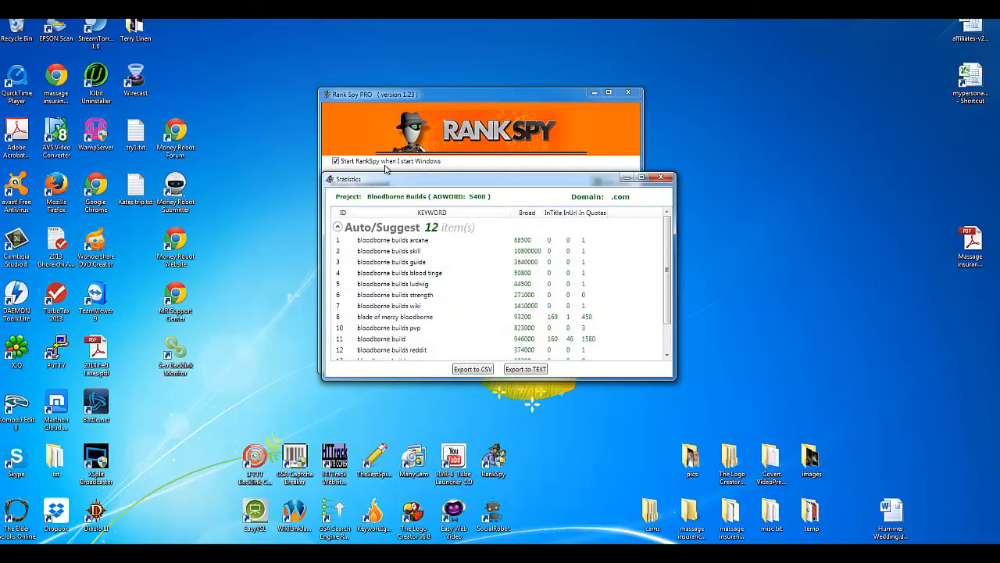
drag(325, 172, 245, 72)
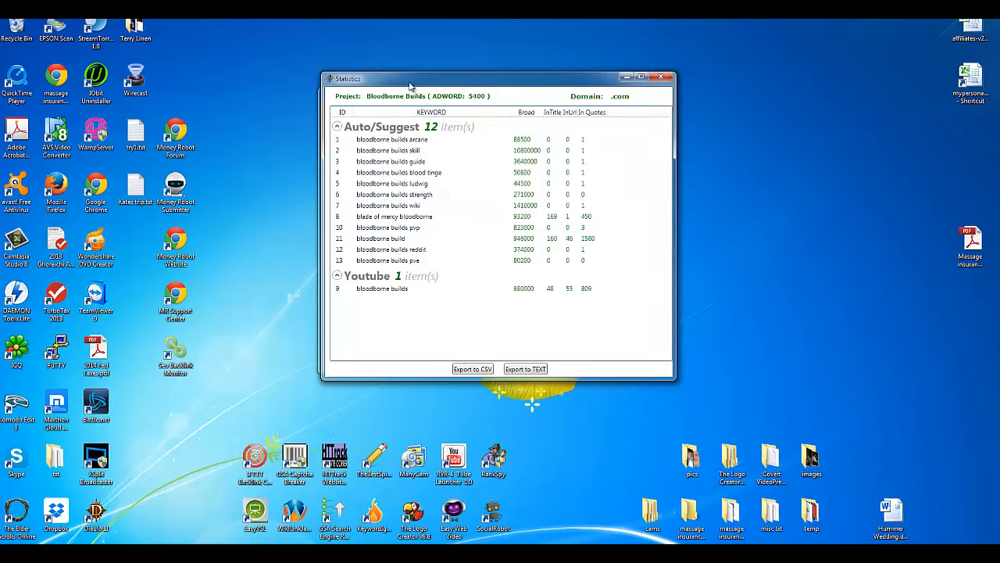
drag(409, 81, 111, 28)
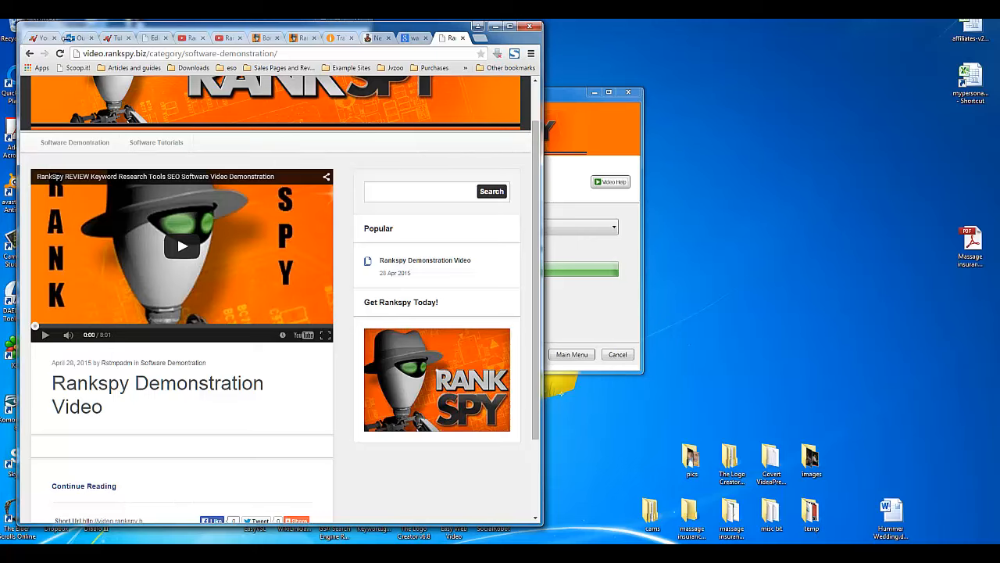
Step: Place Chrome beside the Statistics window and load google.com
drag(18, 40, 106, 40)
drag(205, 29, 824, 163)
drag(619, 97, 548, 63)
click(541, 54)
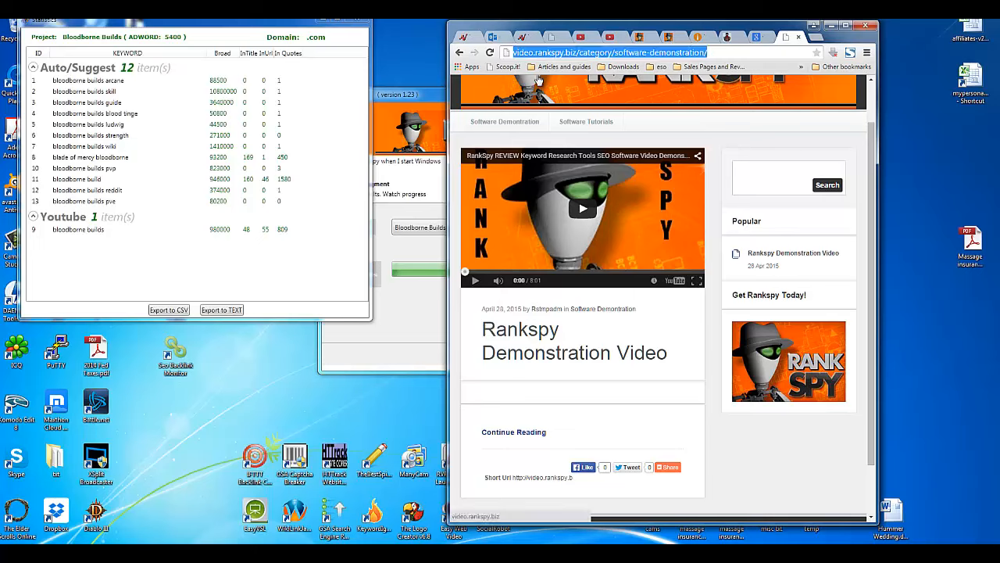
text(u)
key(BackSpace)
key(BackSpace)
text(you)
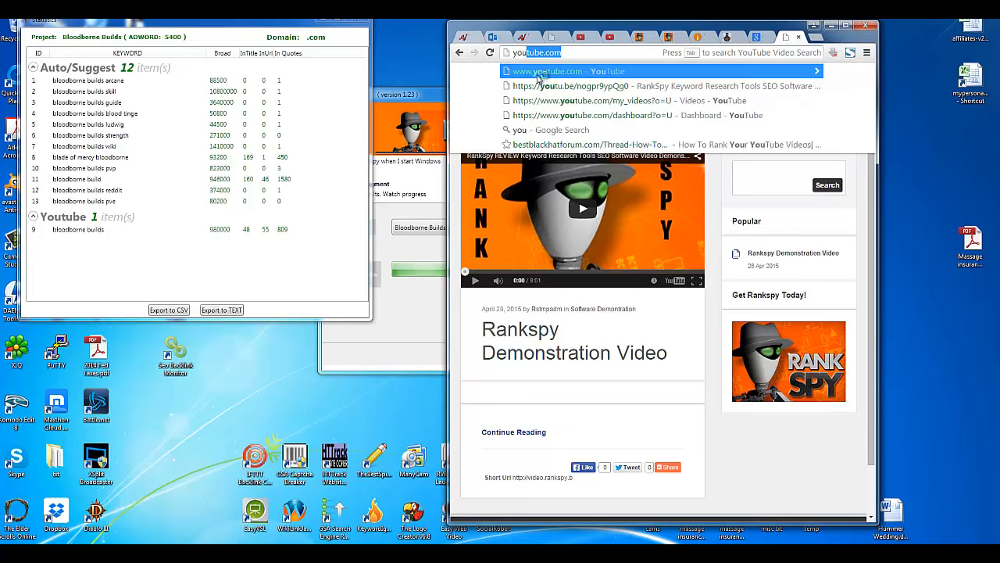
key(BackSpace)
key(BackSpace)
key(BackSpace)
key(BackSpace)
text(google)
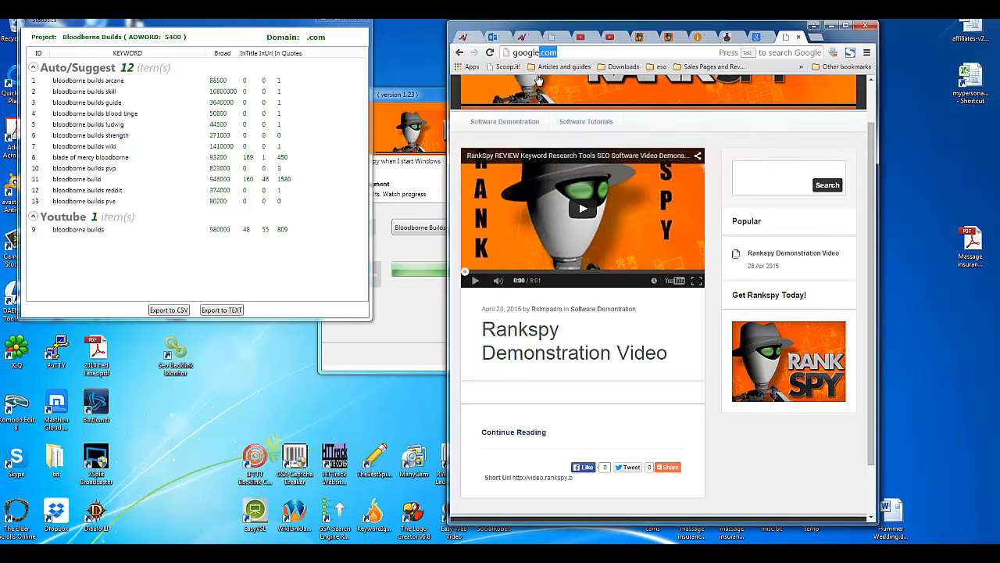
key(Return)
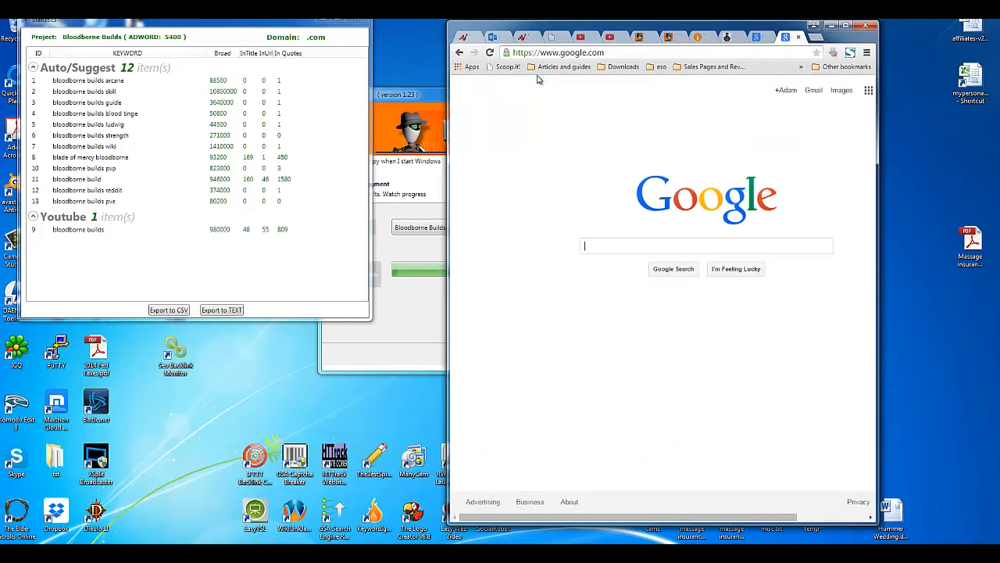
Step: Search Google for 'bloodborne builds reddit', showing about 374,000 results
text(blood)
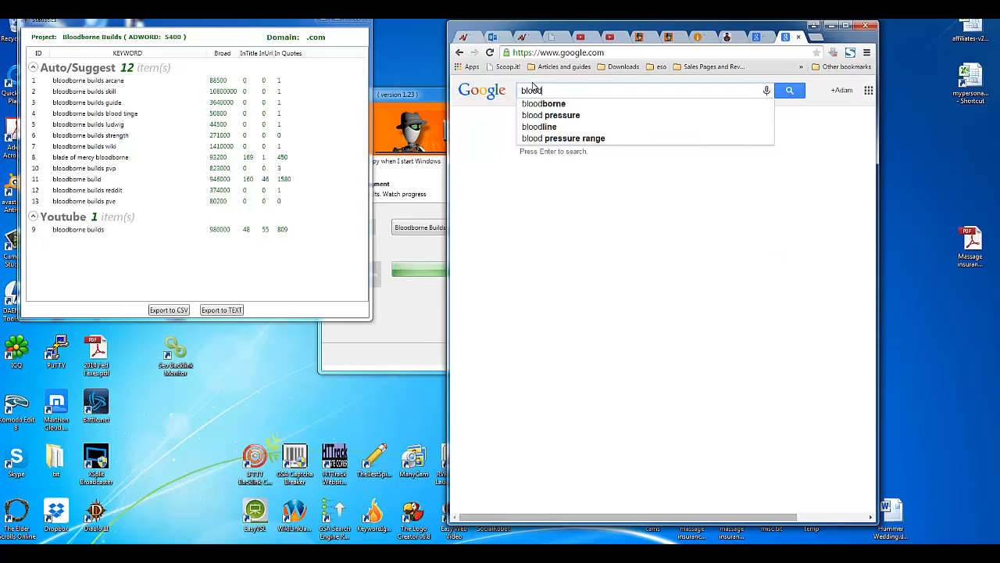
text(borne builds)
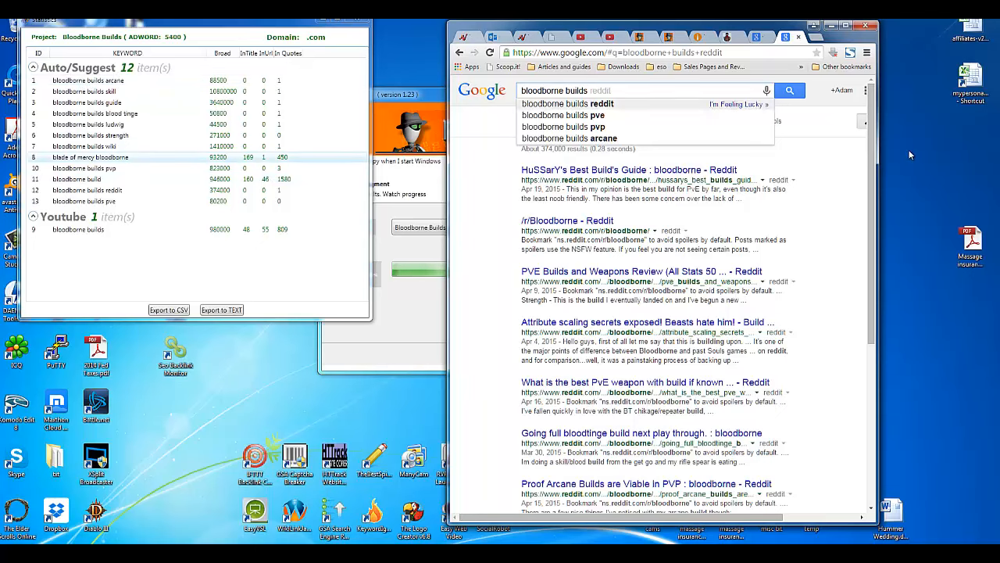
drag(871, 154, 843, 374)
scroll(678, 258, up, 4)
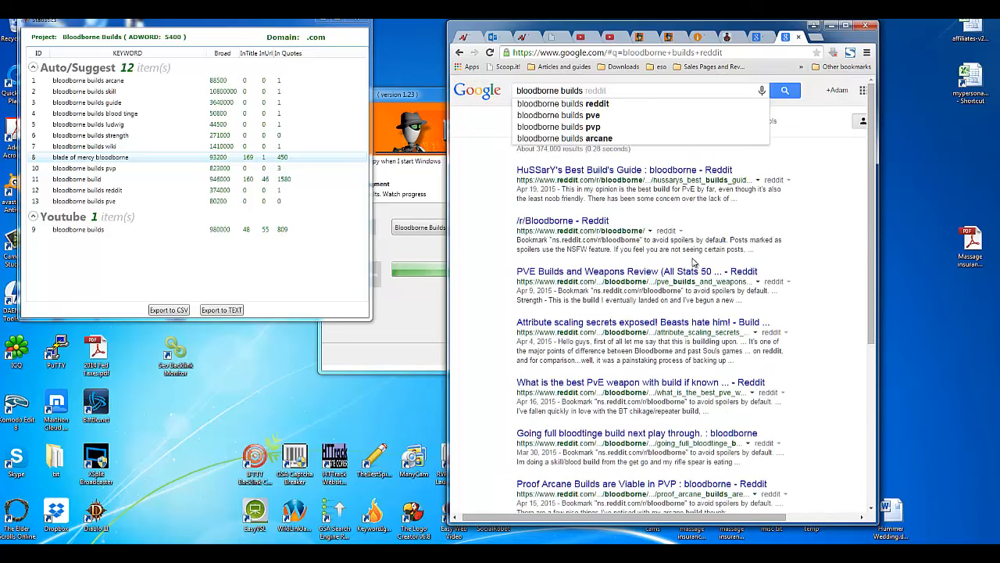
click(588, 53)
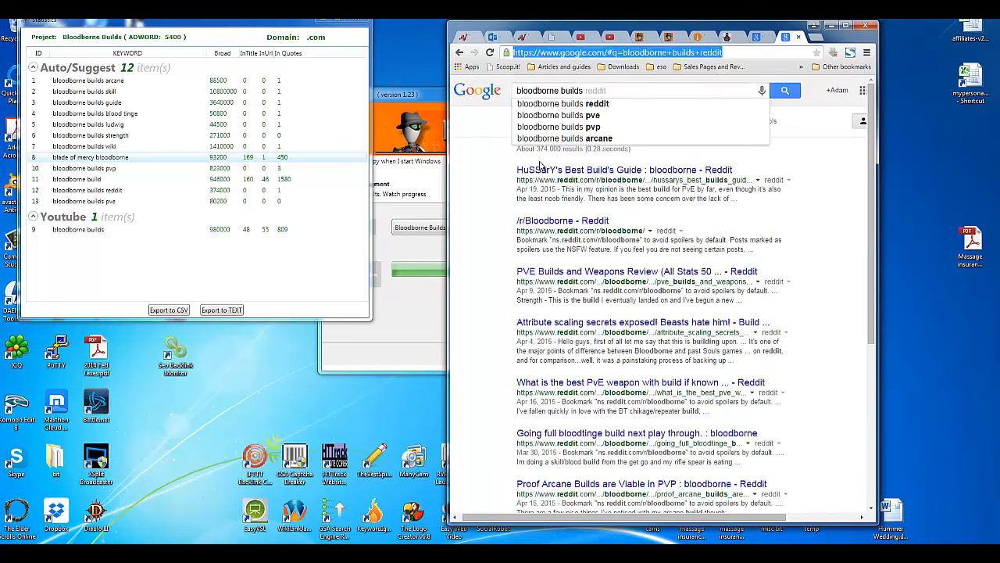
Step: Open YouTube and type 'bloodborne builds' in its search box, trimming it to 'bloodborne'
text(youtube.com)
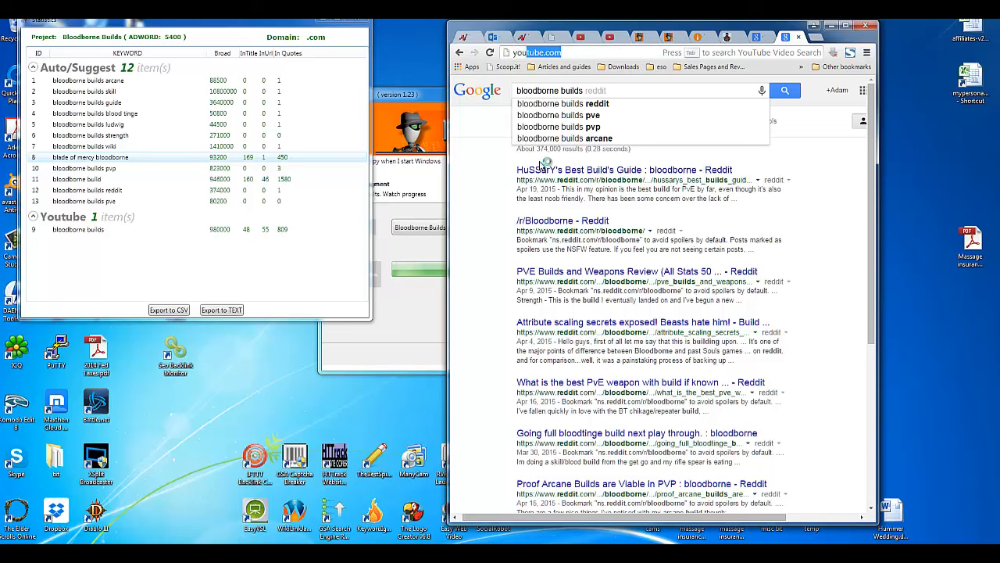
key(Return)
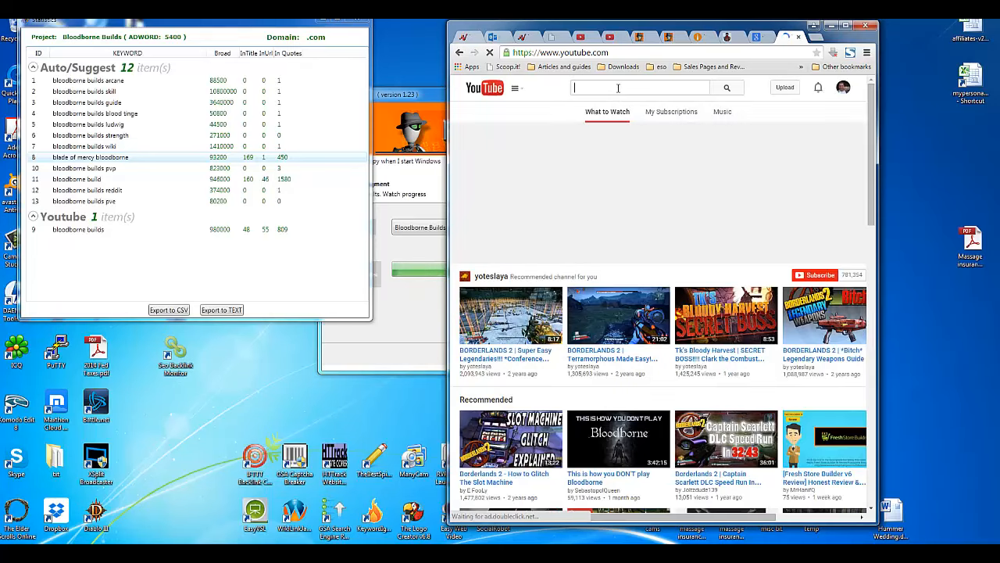
click(617, 89)
text(bl)
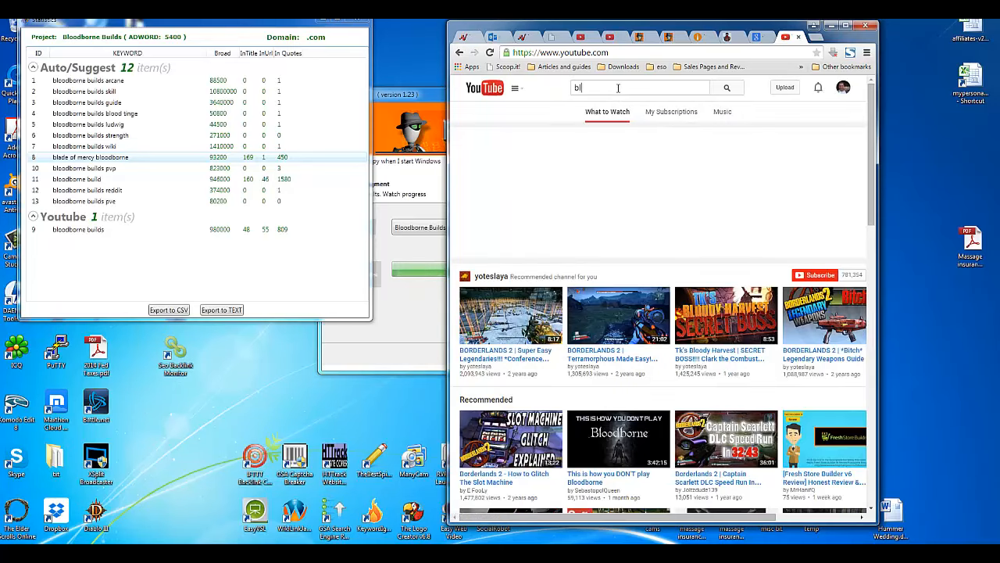
text(oodborne b)
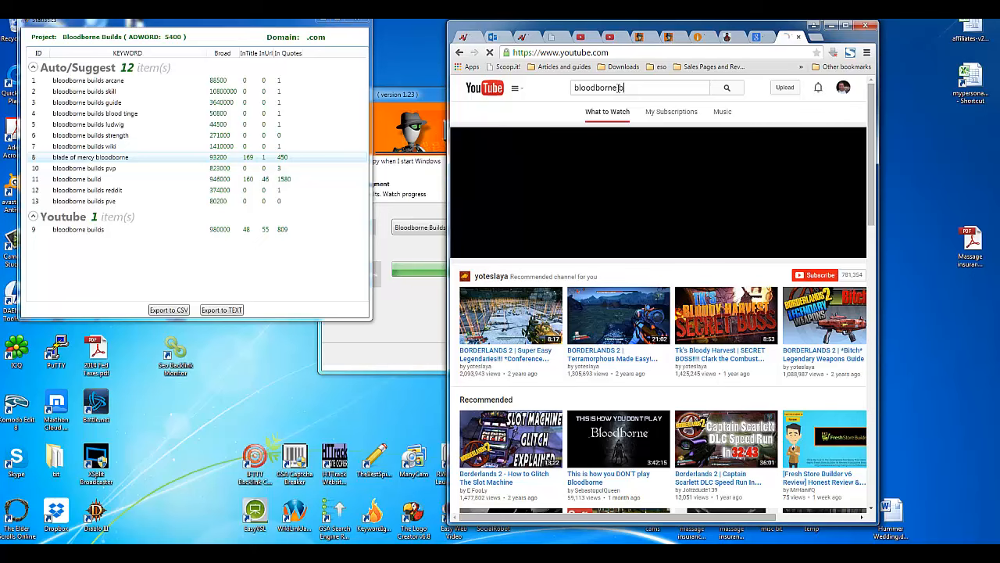
text(uilds)
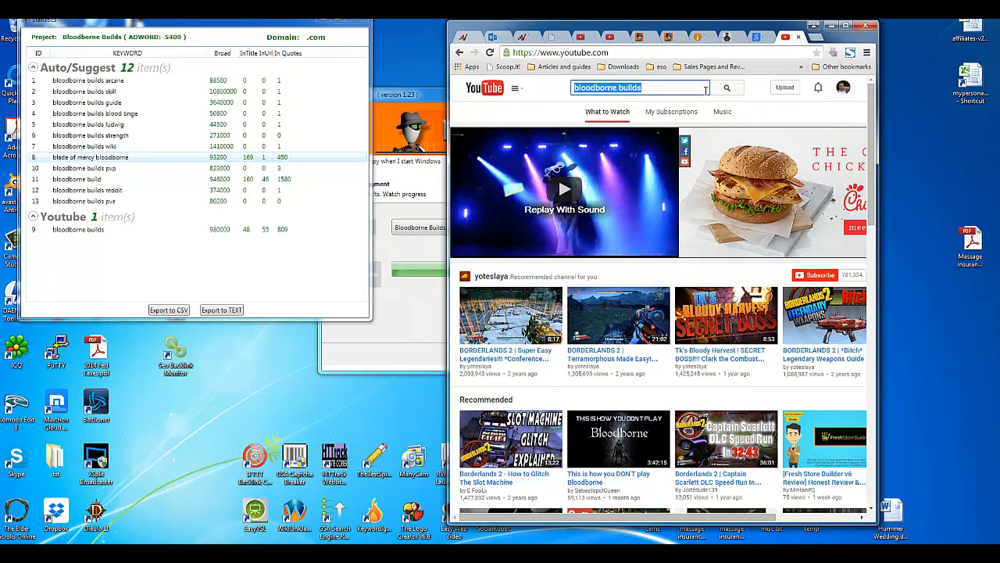
double_click(630, 88)
key(BackSpace)
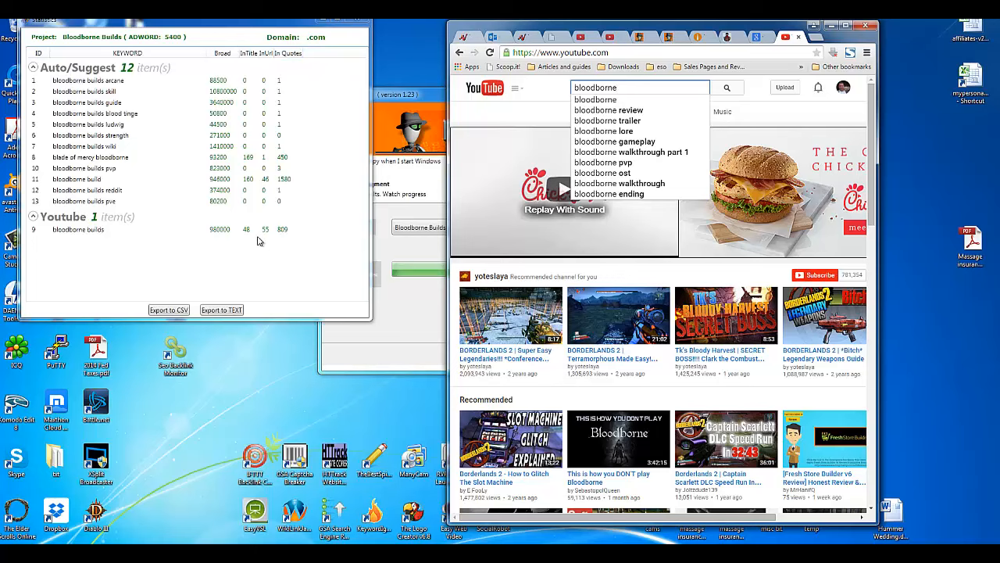
click(651, 50)
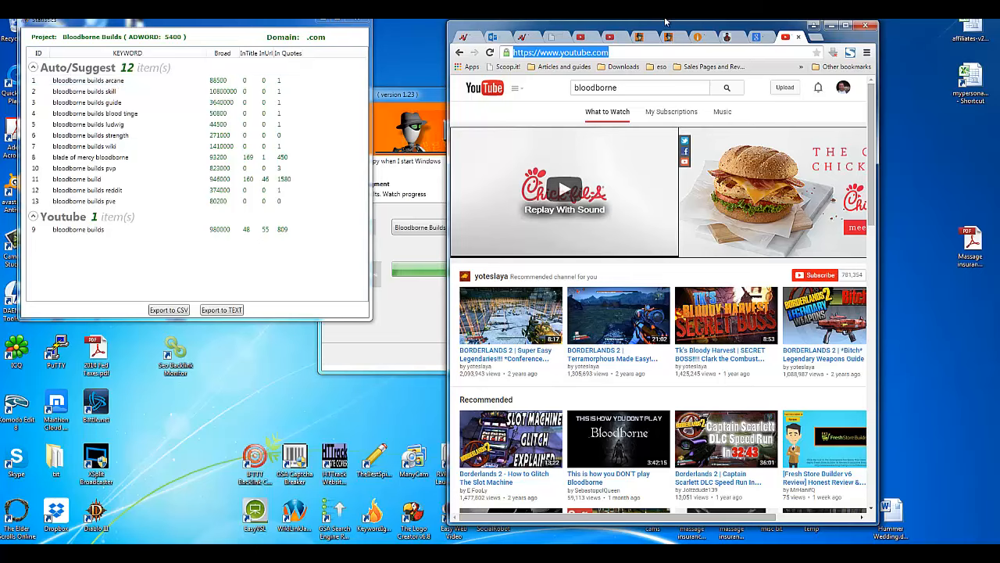
Step: Replace the old walnut creek pet hospital query with a Google search for 'bloodborne builds'
click(762, 37)
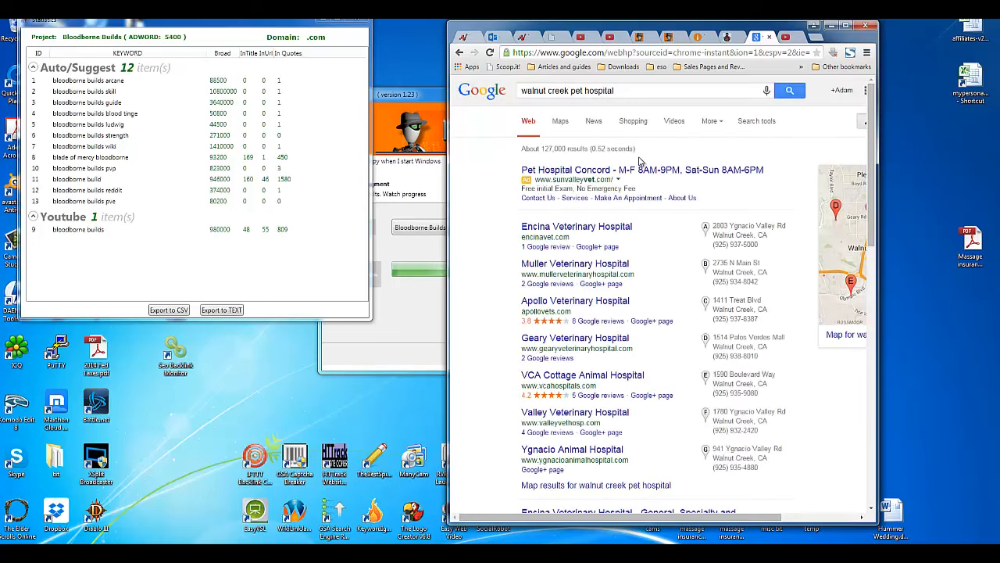
triple_click(617, 91)
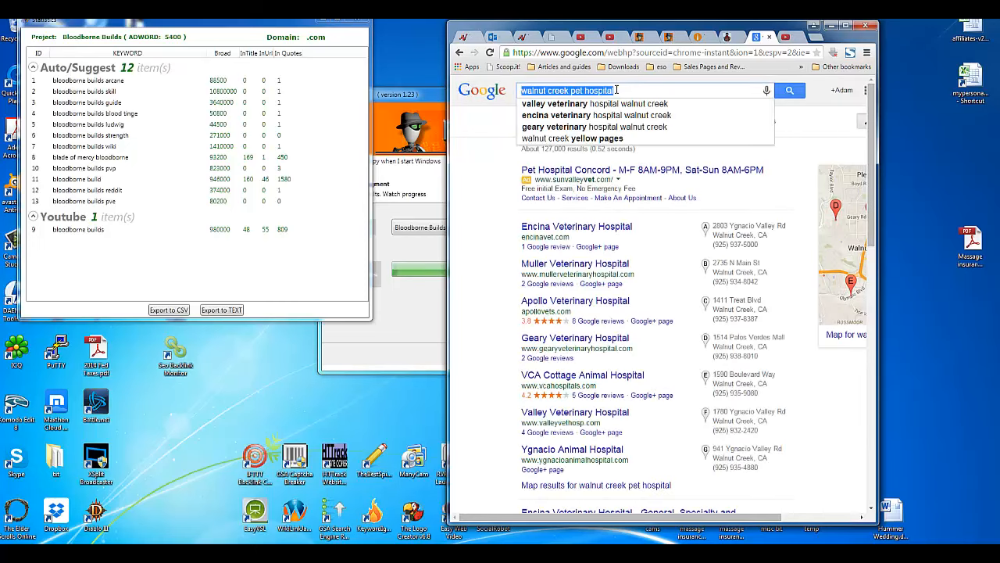
text(bloo)
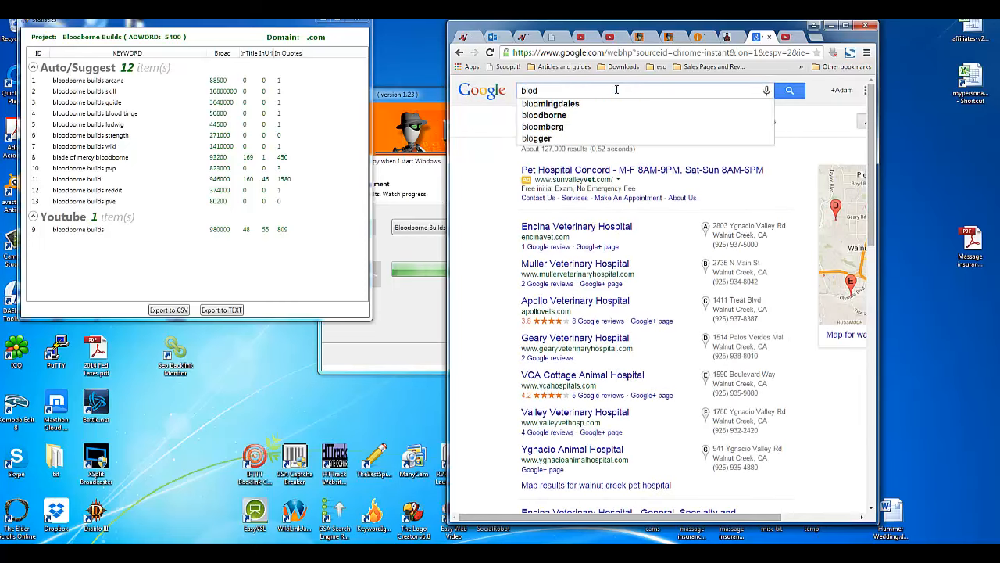
text(d borne)
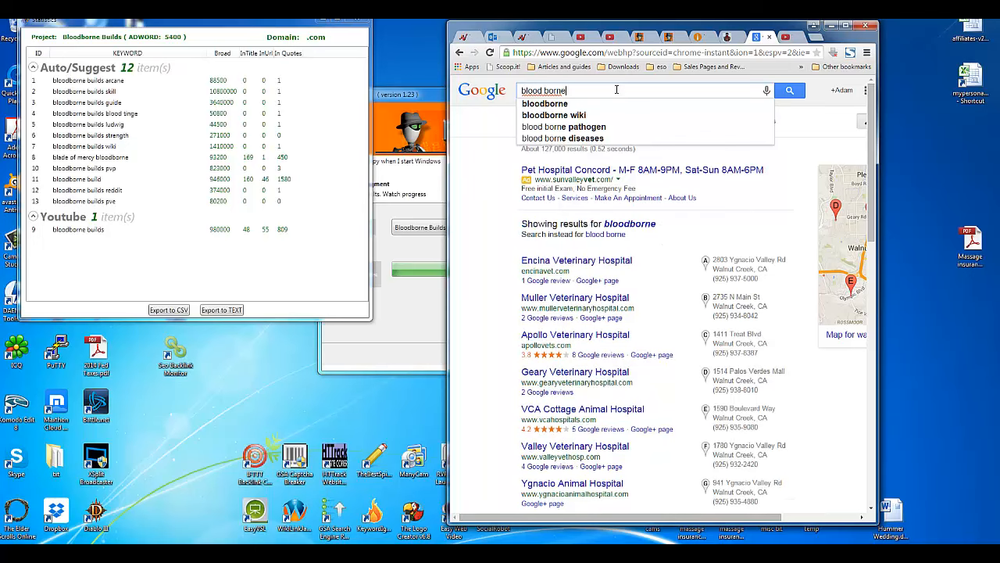
key(BackSpace)
key(BackSpace)
key(BackSpace)
key(BackSpace)
key(BackSpace)
key(BackSpace)
text(borne )
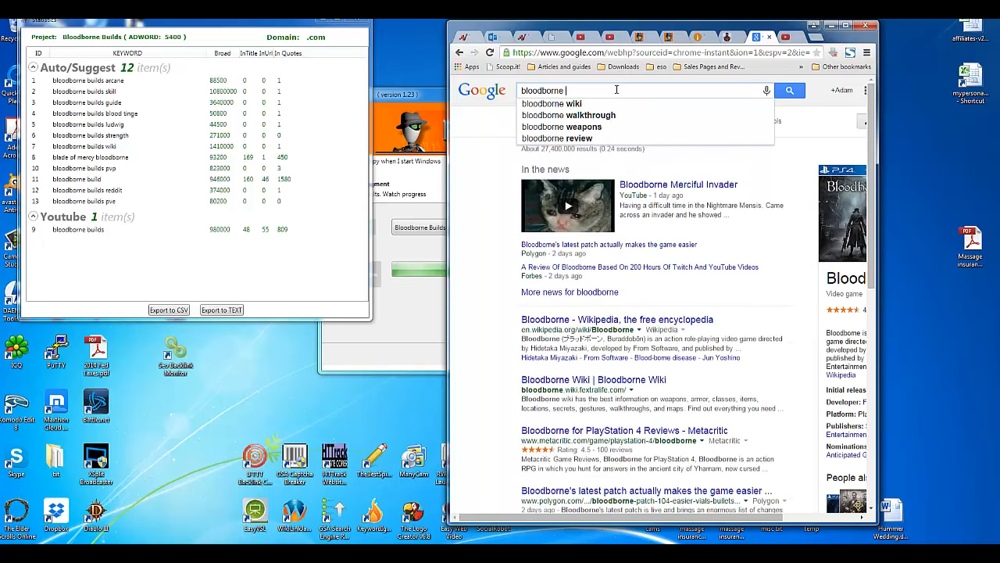
text(builds)
key(Return)
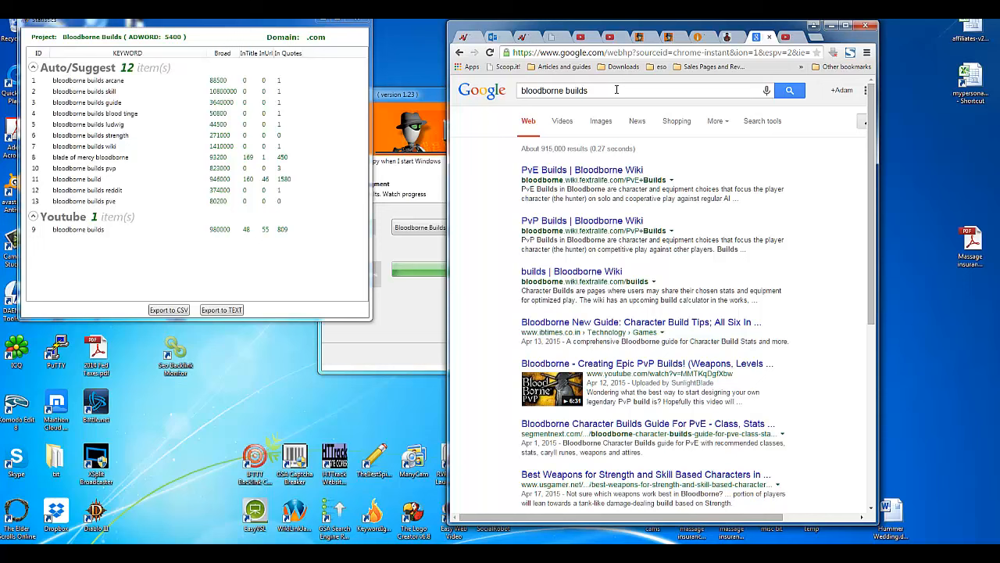
Step: Highlight the top three Bloodborne Wiki result titles and copy the PvE Builds result address
drag(605, 159, 521, 170)
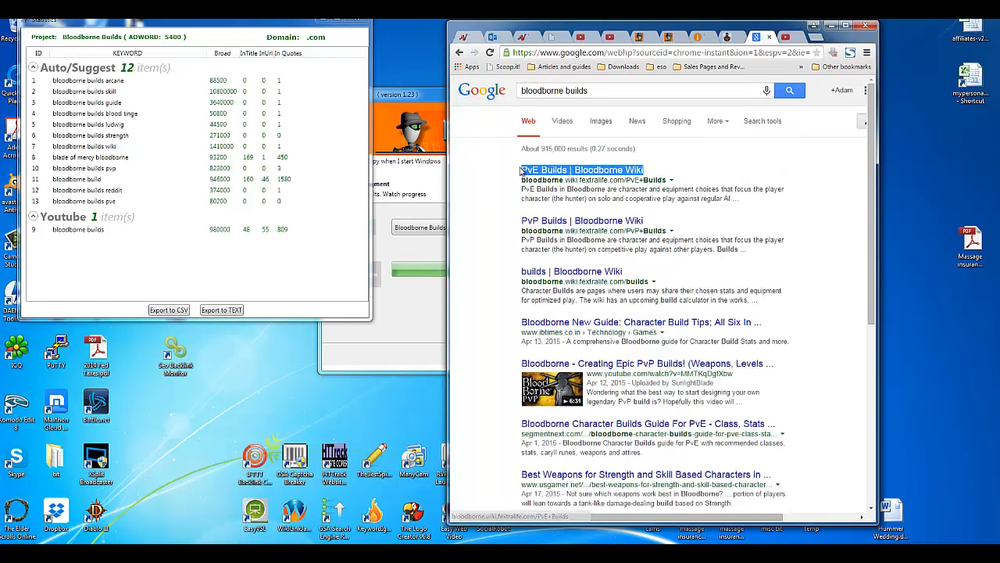
drag(649, 222, 517, 213)
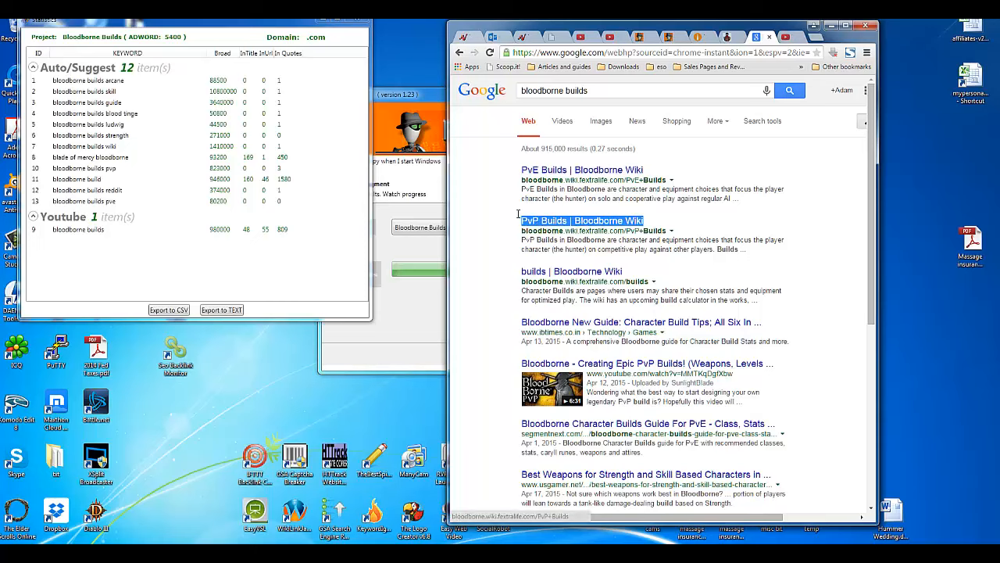
drag(630, 272, 495, 263)
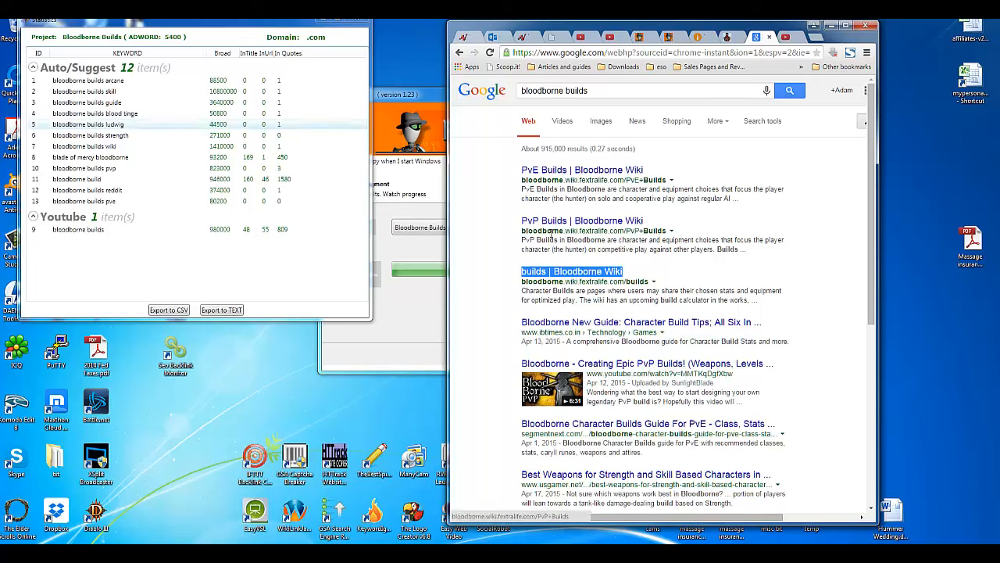
double_click(531, 232)
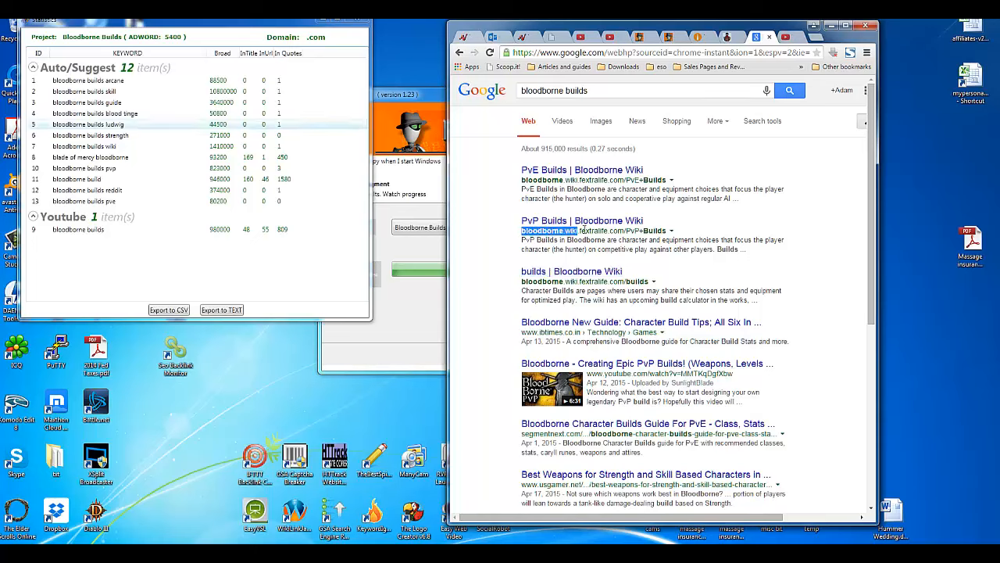
drag(583, 230, 667, 231)
drag(522, 180, 664, 185)
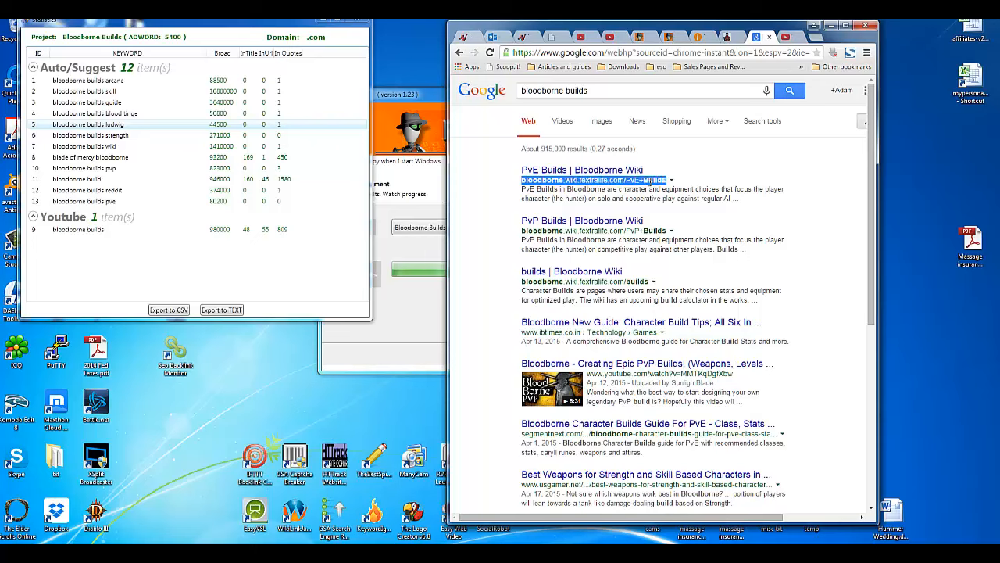
right_click(648, 182)
click(660, 187)
Step: Paste the PvE address into the address bar and rewrite it to 'Bloodborne Builds Arcane', selected
click(596, 53)
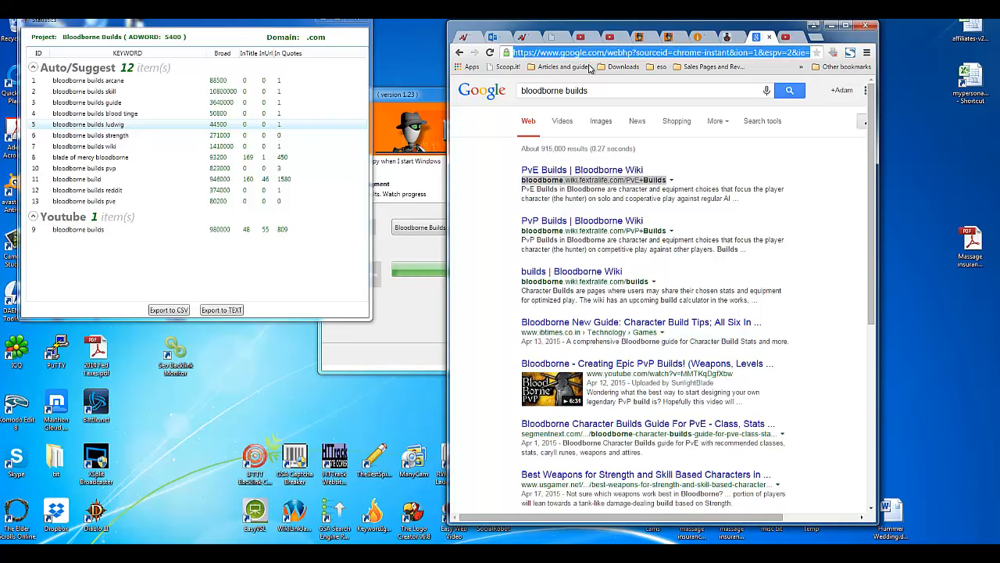
key(ctrl+v)
key(BackSpace)
key(BackSpace)
key(BackSpace)
key(BackSpace)
key(BackSpace)
key(BackSpace)
key(BackSpace)
key(BackSpace)
key(BackSpace)
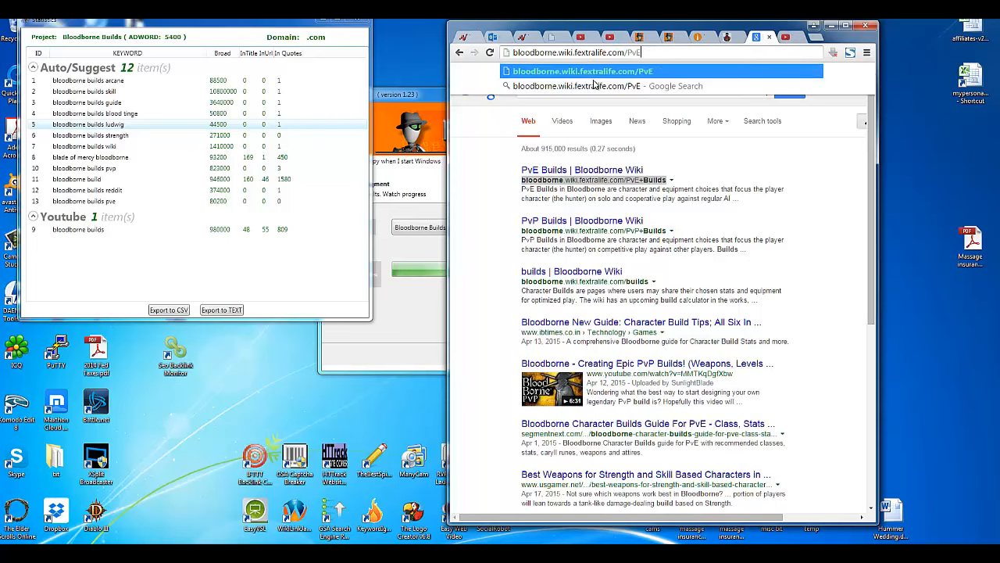
text(bloodborne)
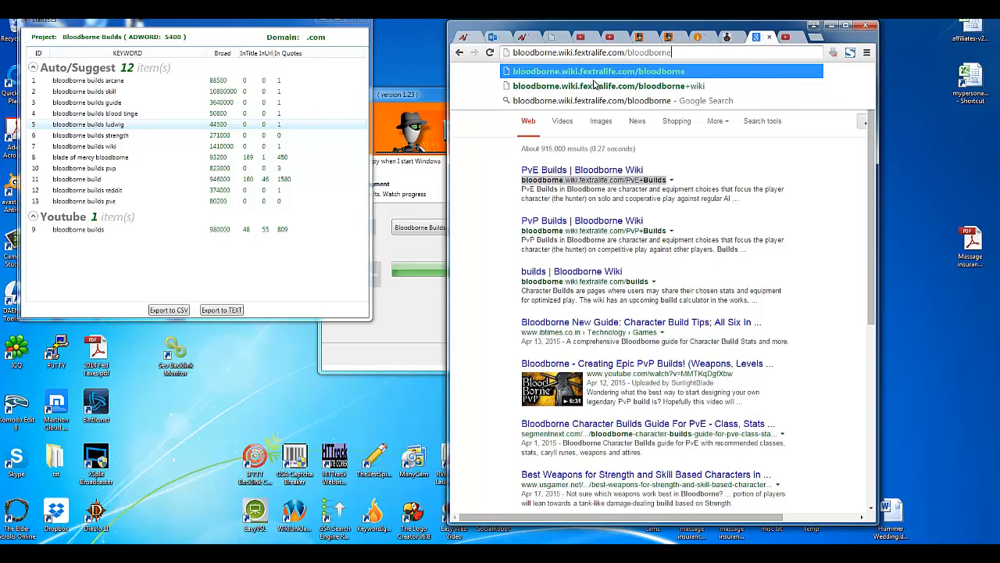
text(-builds-arcane)
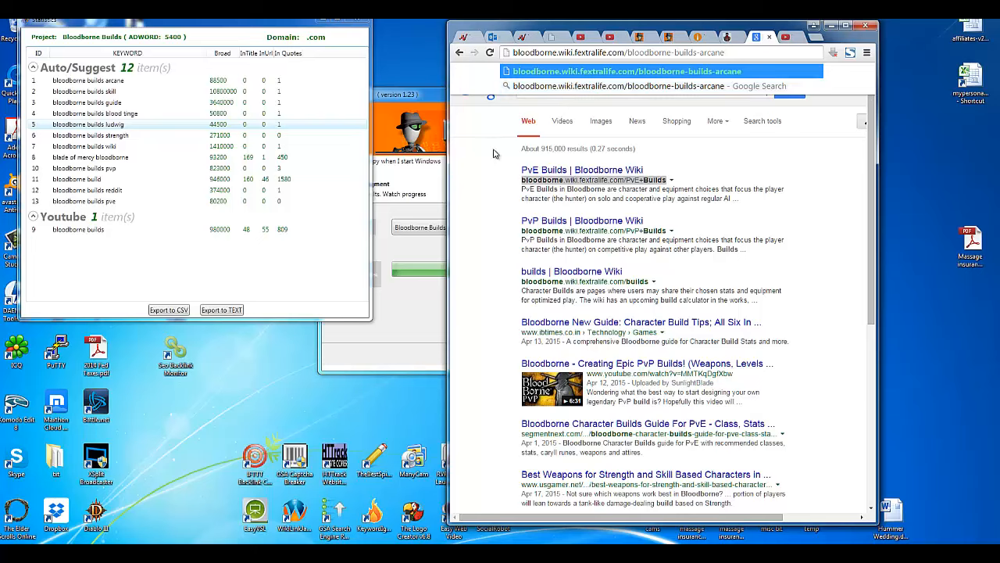
drag(727, 52, 626, 53)
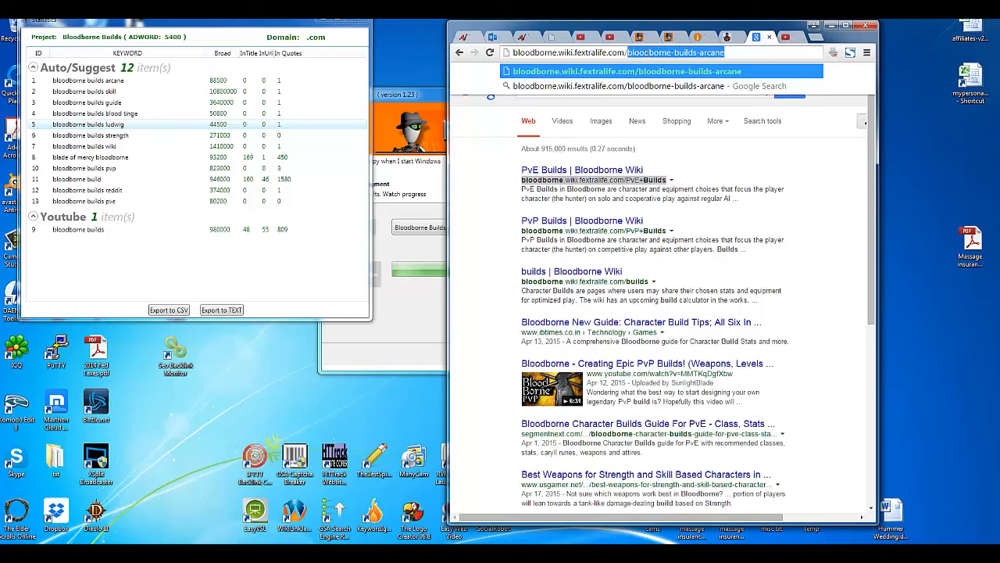
text(Bloodb)
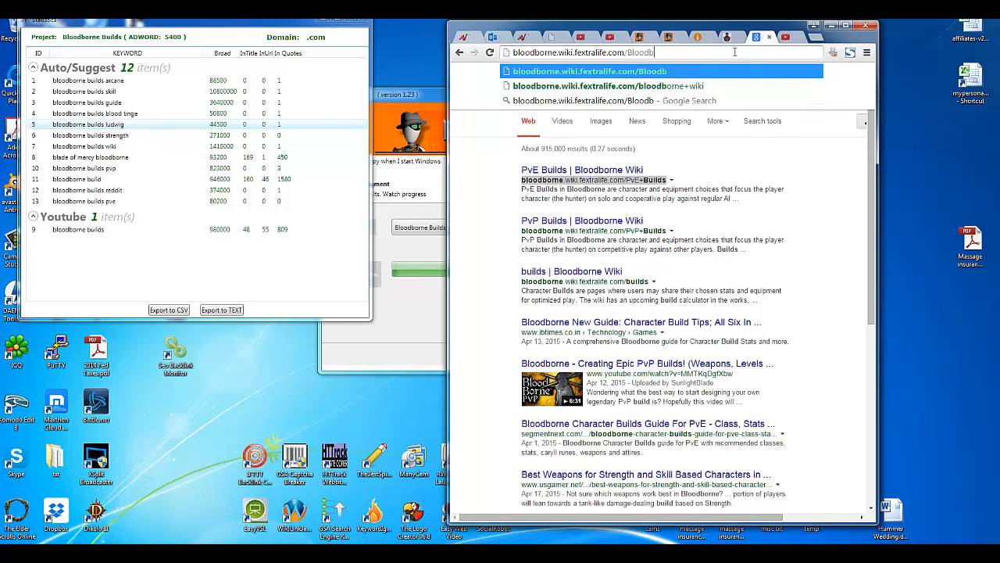
text(orne Builds Arcane)
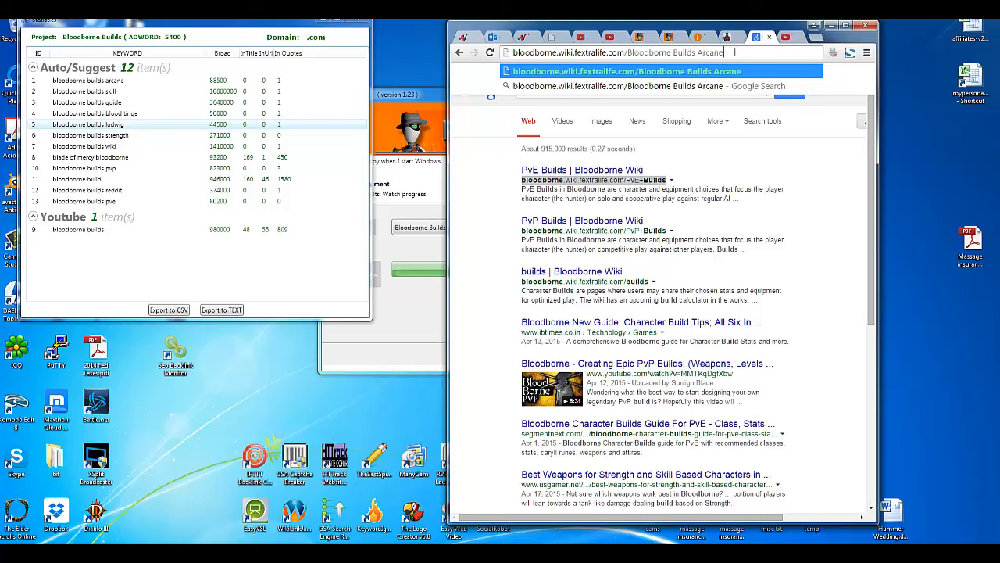
drag(628, 53, 508, 52)
key(BackSpace)
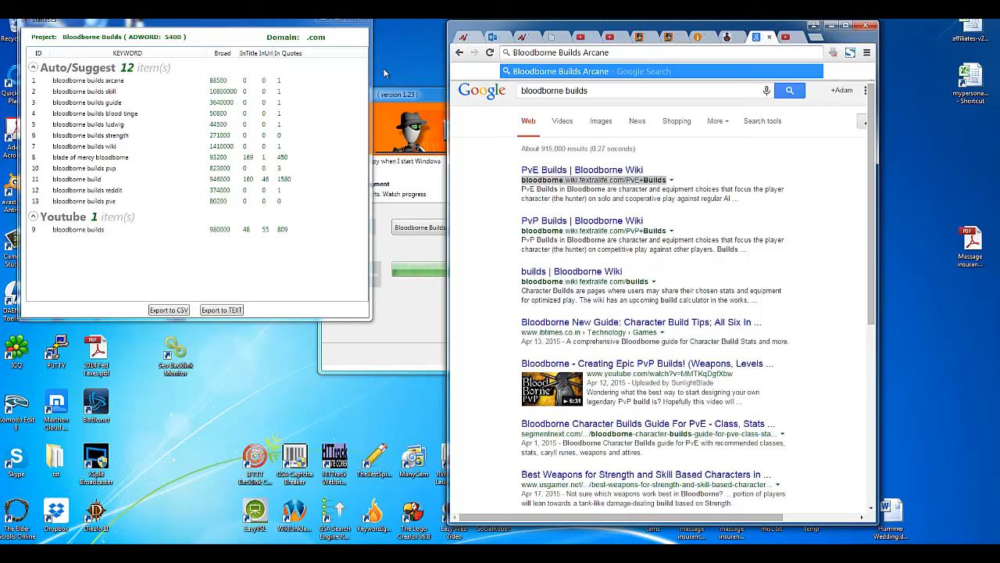
click(525, 52)
triple_click(596, 57)
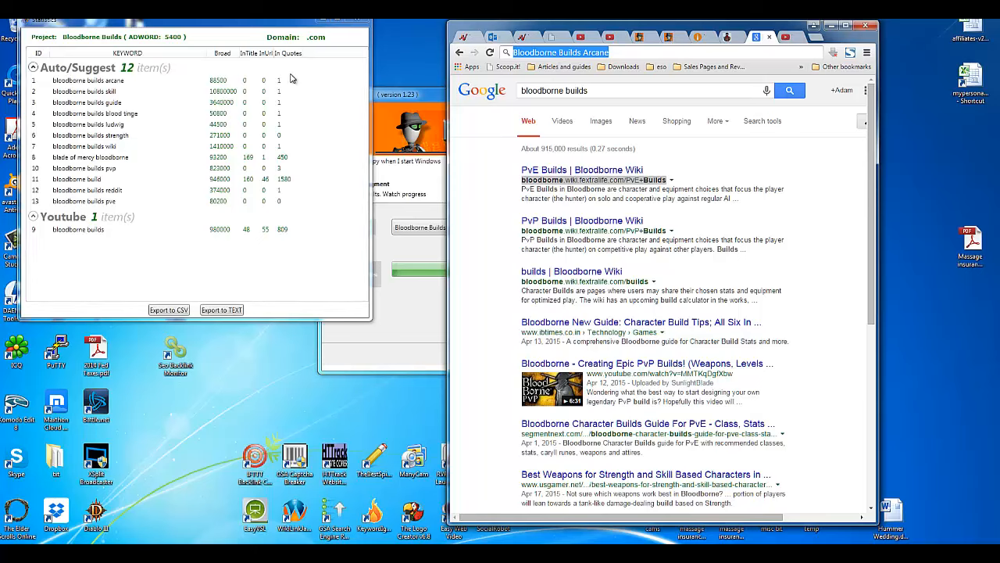
Step: Search the exact phrase 'bloodborne builds arcane' and highlight it in the Herald News snippet
click(589, 91)
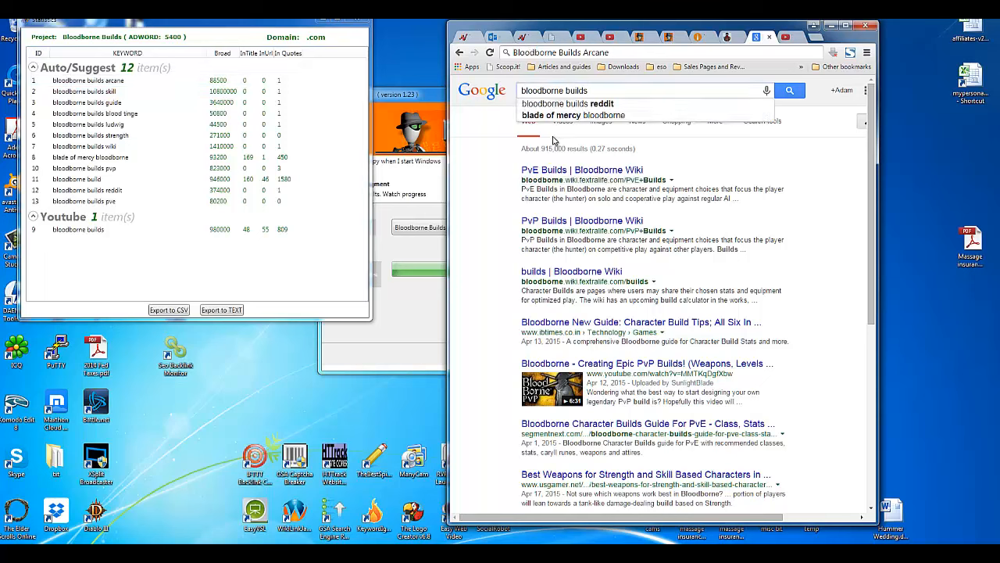
text(")
key(End)
text(ar)
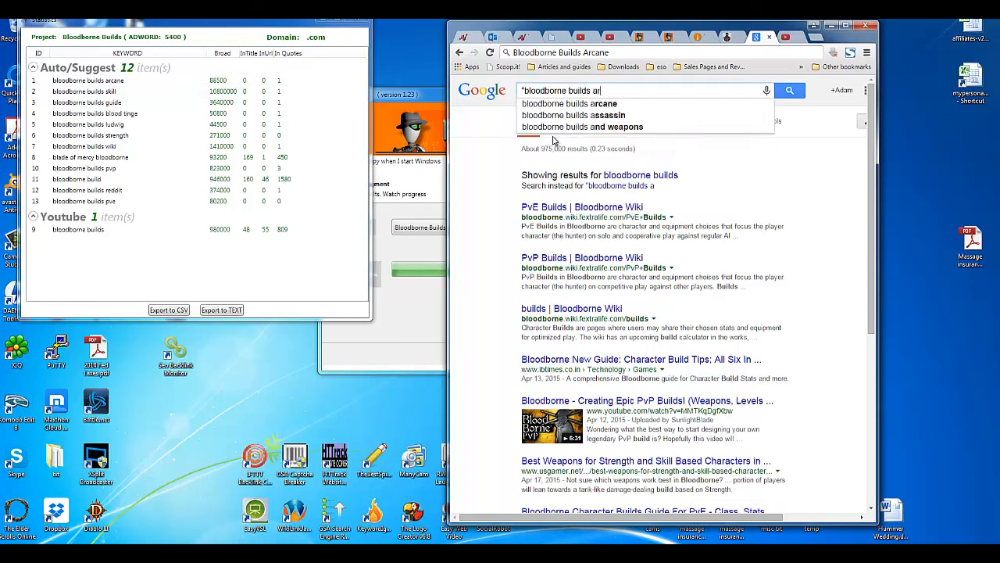
text(cane")
key(Return)
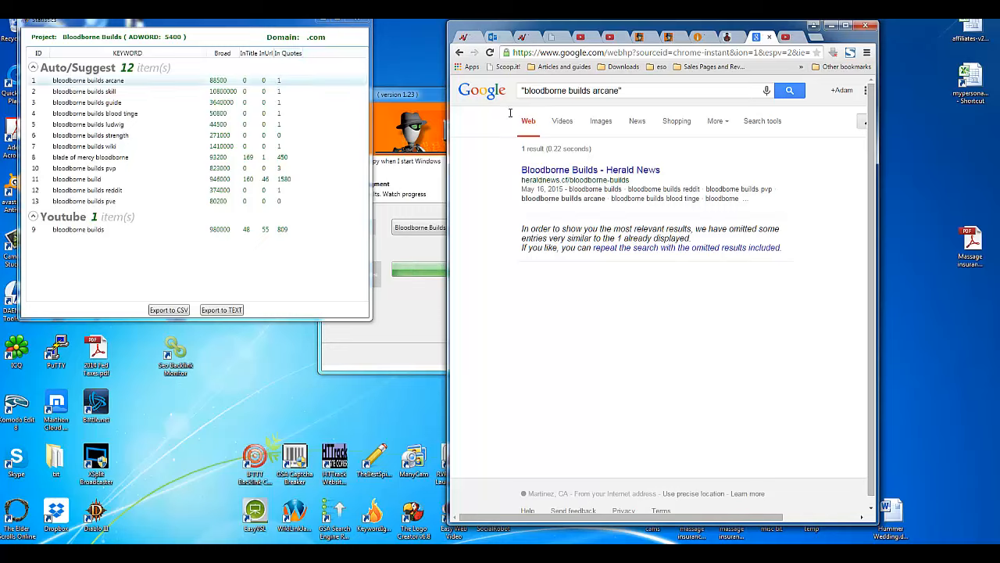
drag(538, 190, 635, 191)
click(605, 202)
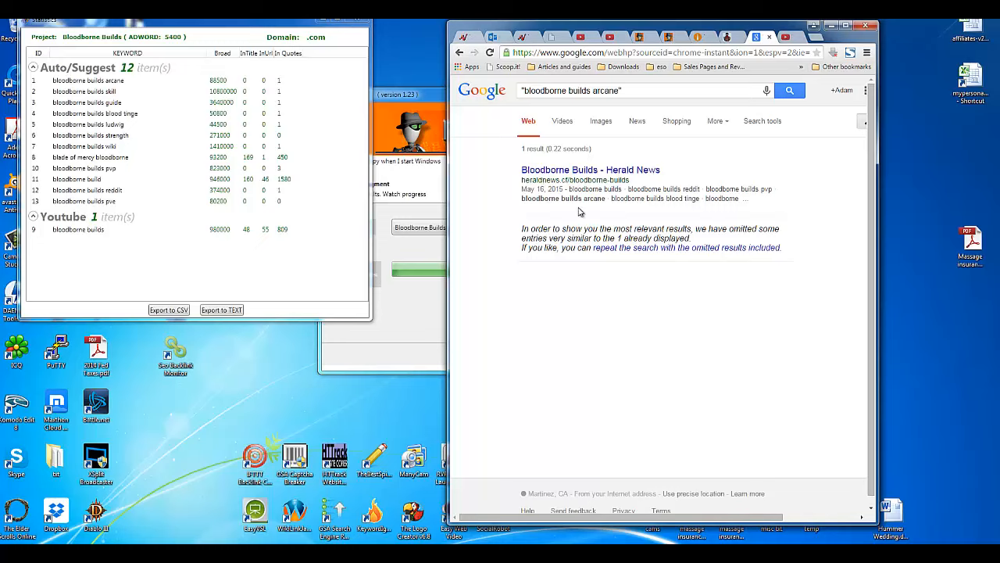
drag(522, 198, 607, 200)
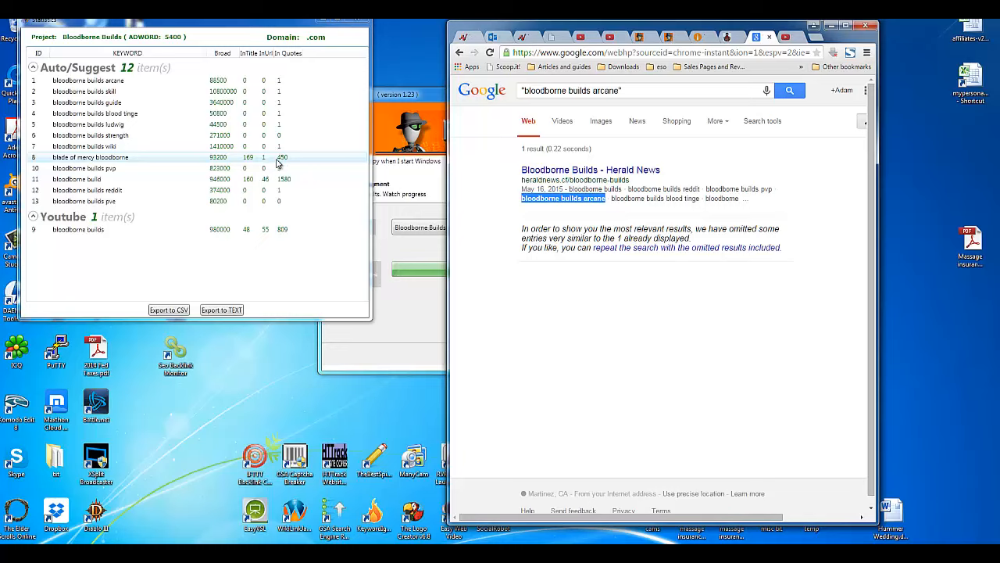
Step: Search Google for the exact phrase "blade of mercy" bloodborne and open RankSpy's Export to TEXT dialog
double_click(549, 90)
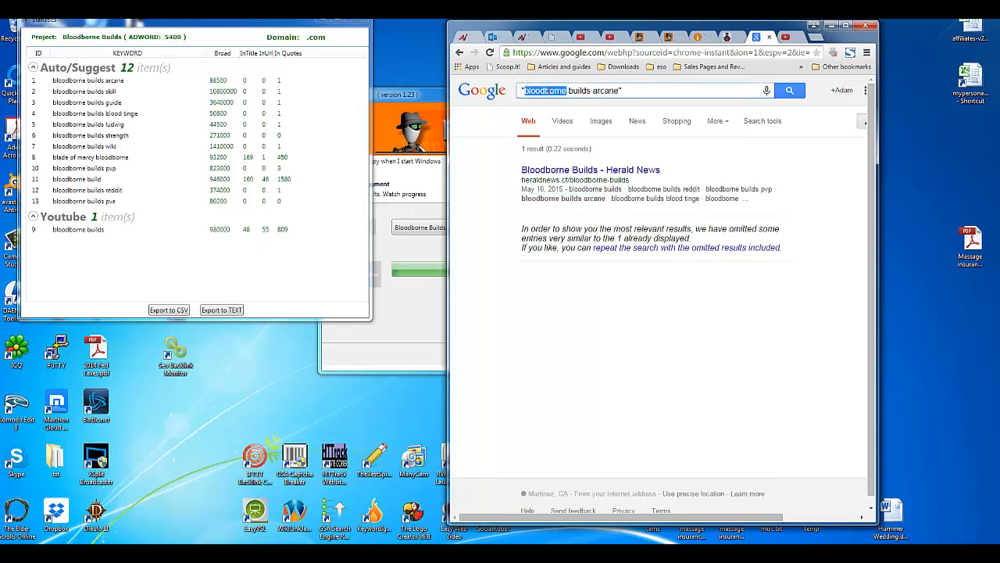
key(ctrl+a)
text("blade of mercy")
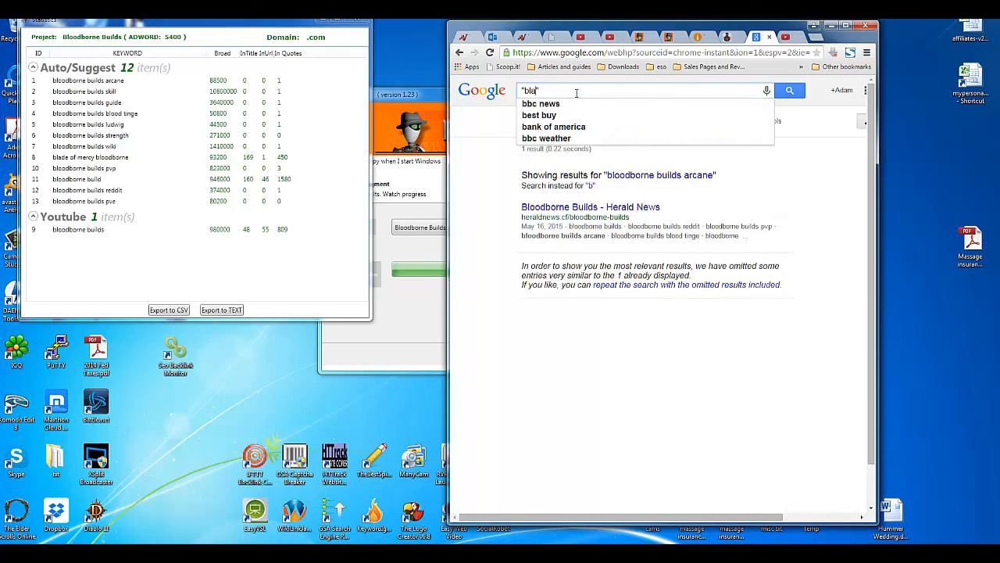
text(bloodborne)
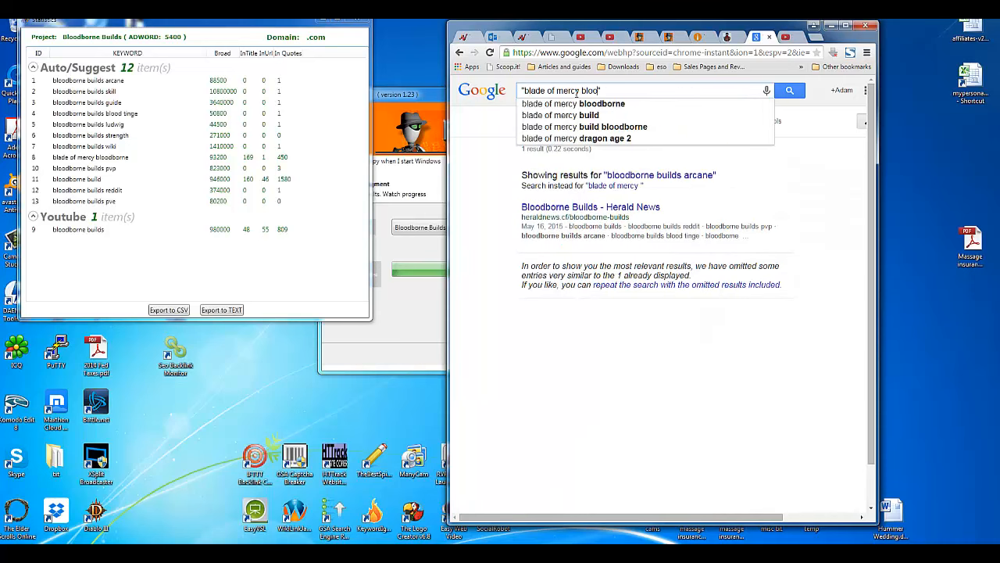
key(Return)
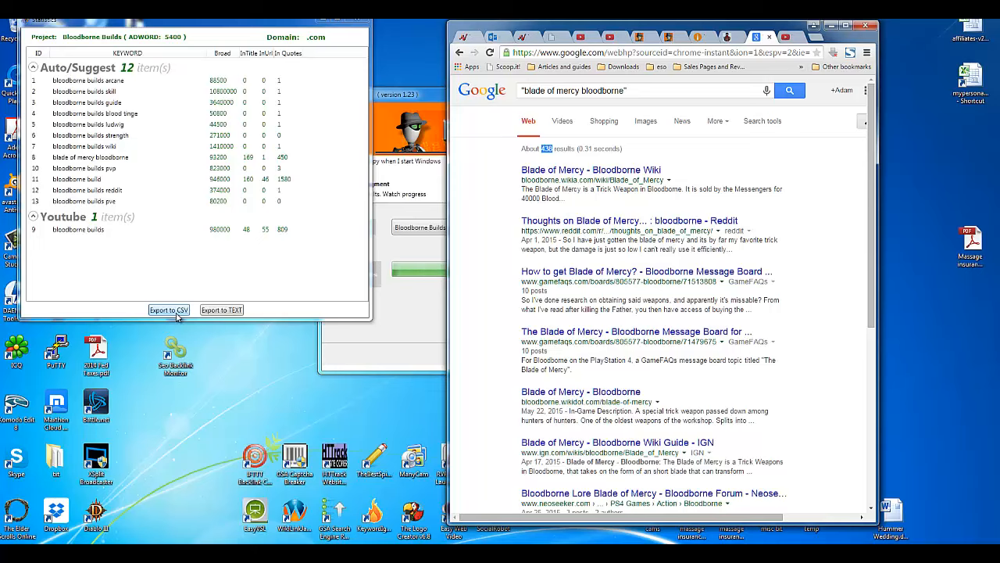
click(220, 310)
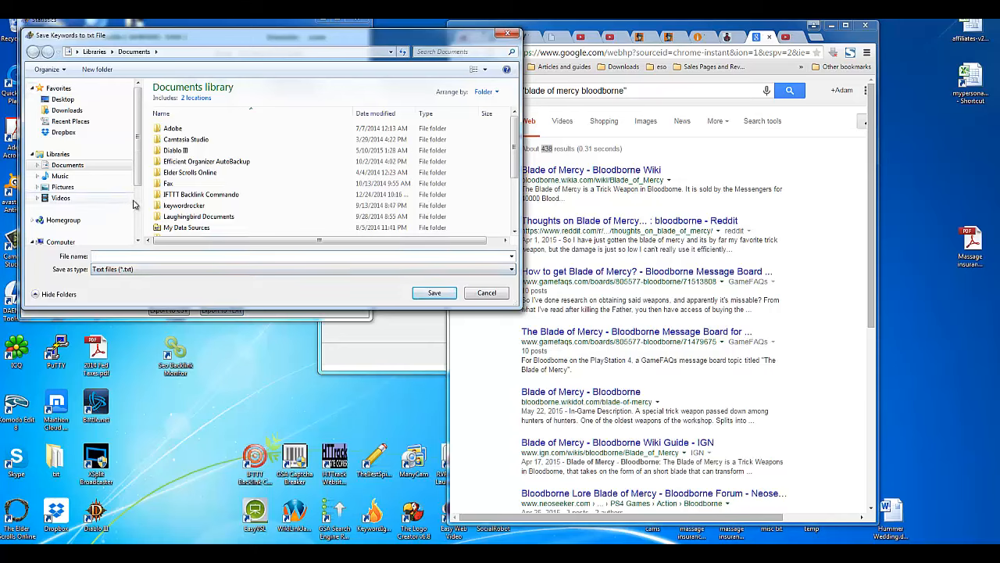
Step: Cancel the text export and start a CSV export into K:\My Files\mecanto\Reviews\Rank Spy
scroll(70, 195, down, 3)
click(78, 204)
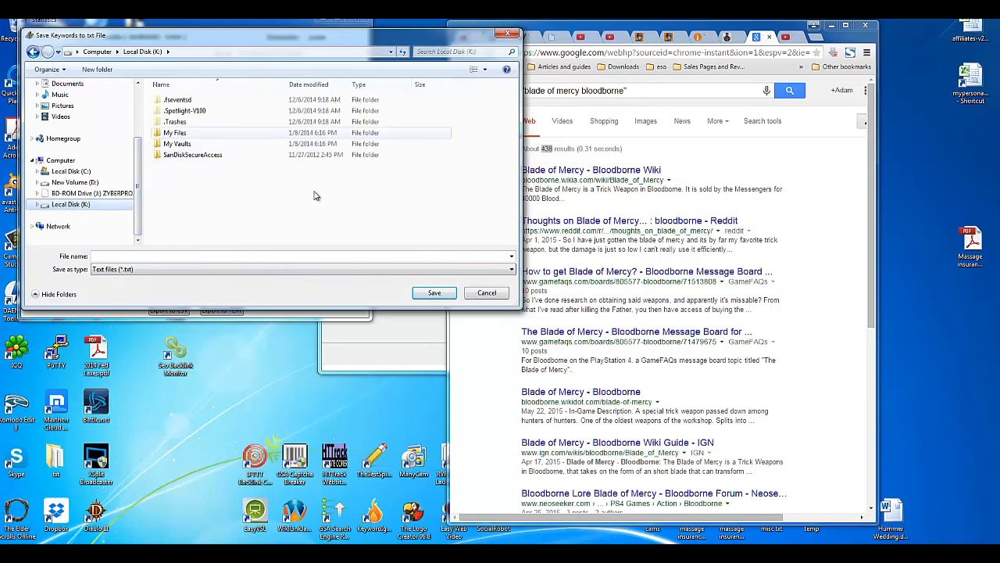
click(484, 292)
click(171, 311)
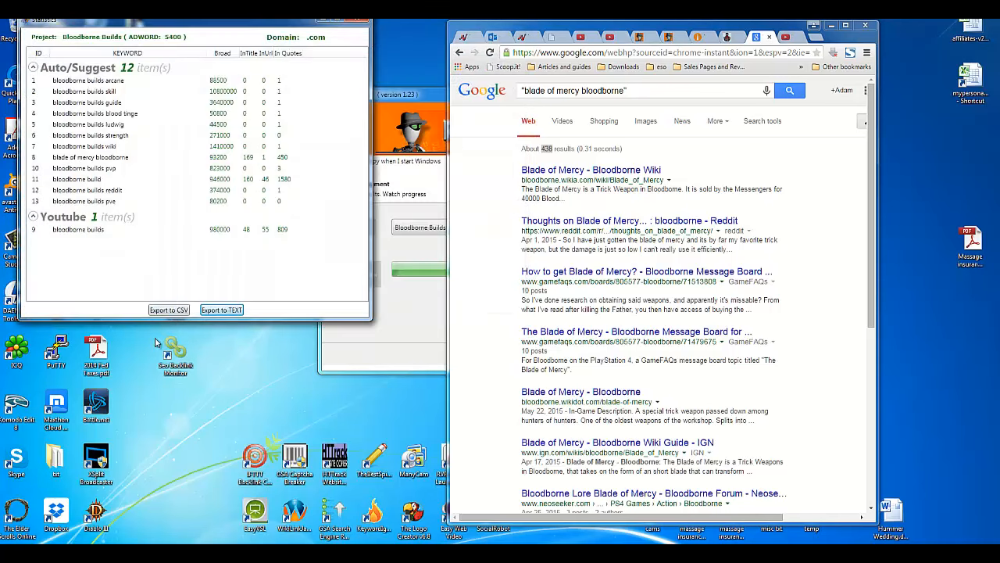
scroll(86, 195, down, 3)
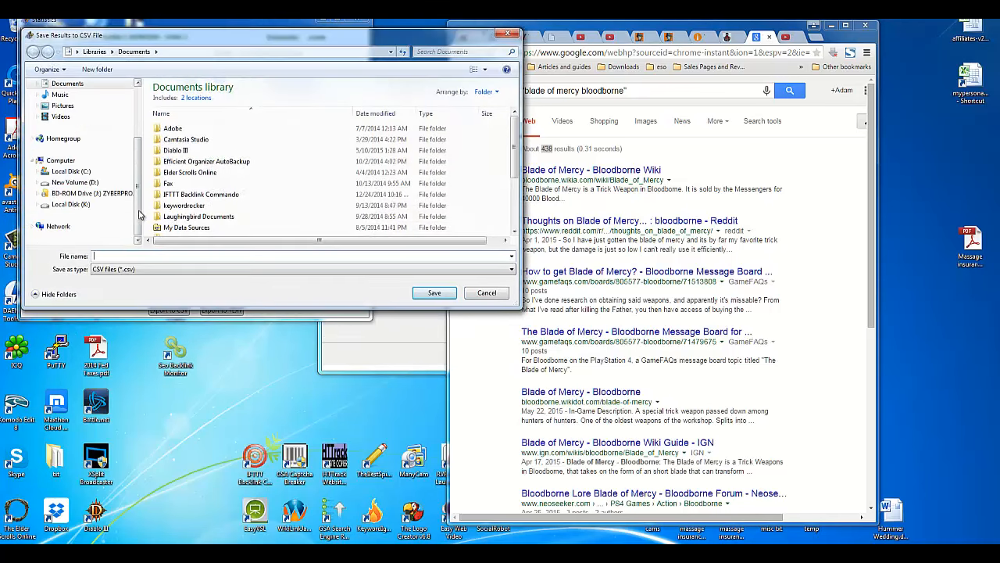
click(78, 204)
double_click(201, 134)
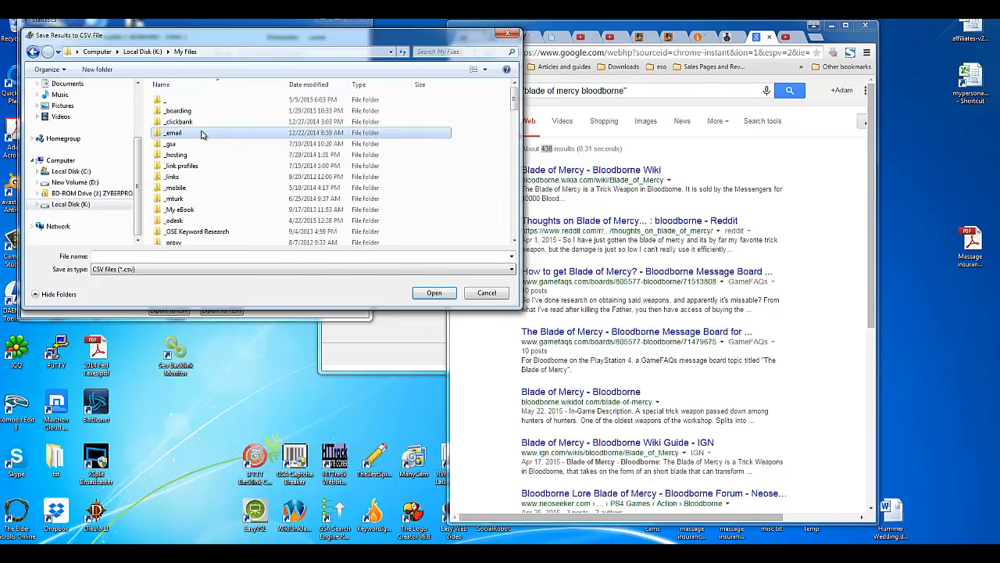
scroll(201, 135, down, 5)
double_click(201, 135)
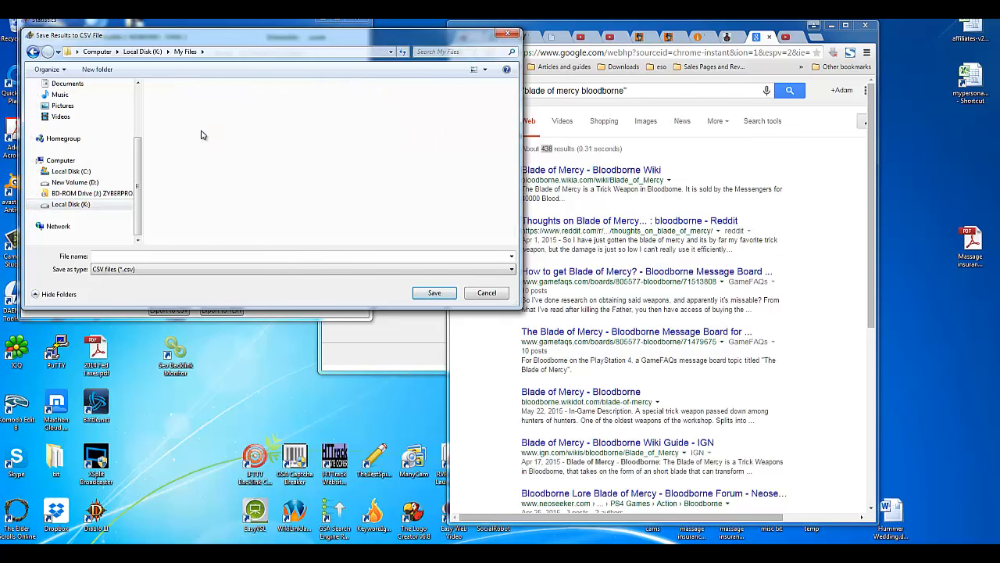
double_click(183, 187)
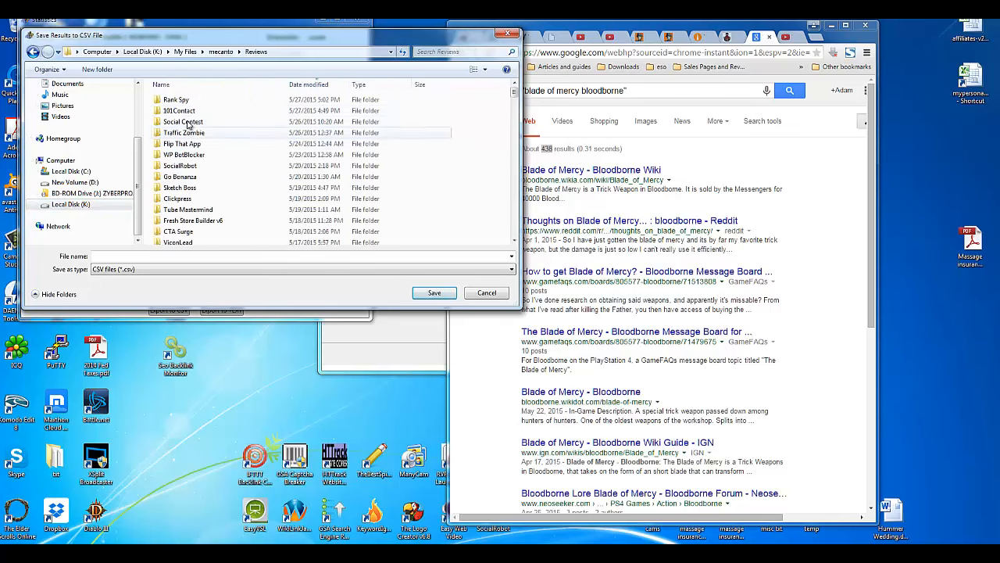
double_click(177, 100)
Step: Copy the Rank Spy folder path, save the export as bloodborne-builds, and dismiss the notice
click(152, 255)
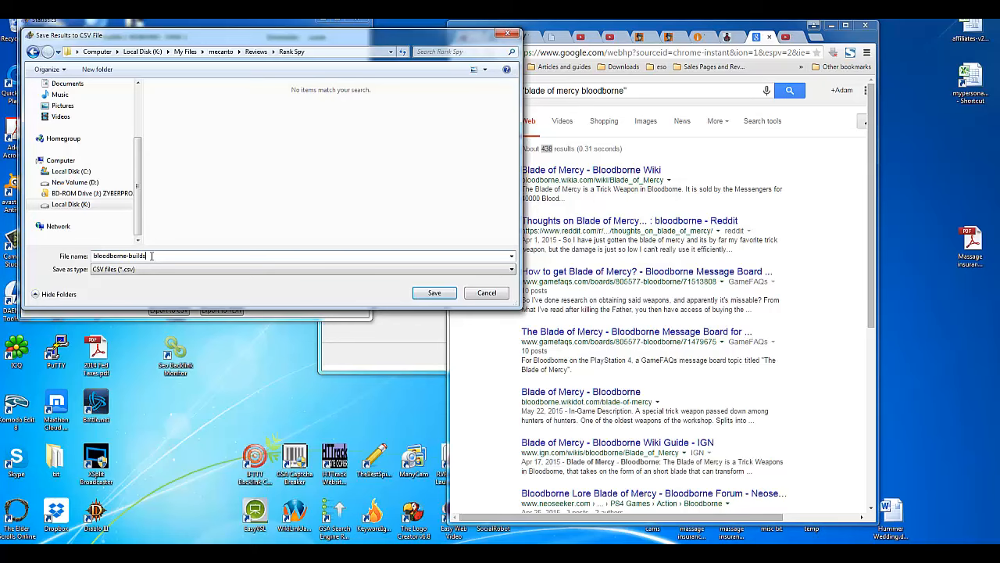
click(332, 54)
key(ctrl+c)
right_click(332, 53)
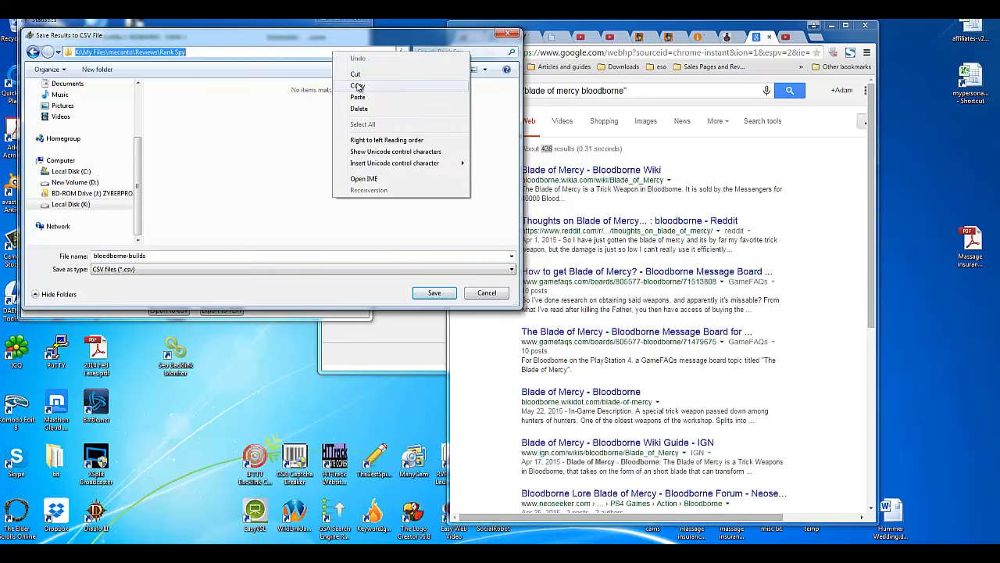
click(360, 86)
click(431, 293)
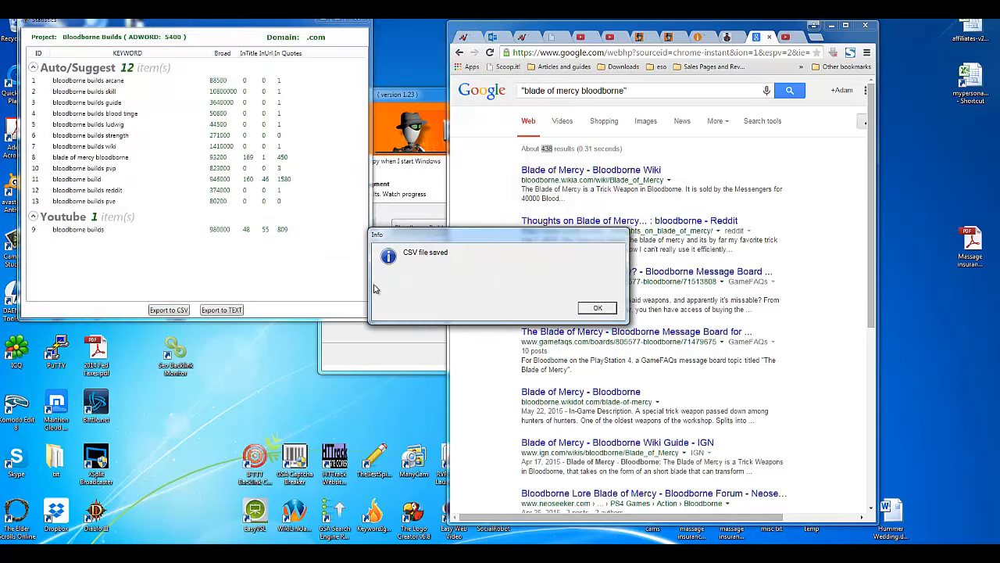
click(597, 308)
Step: Launch Microsoft Excel 2010 from the Start menu search
key(super)
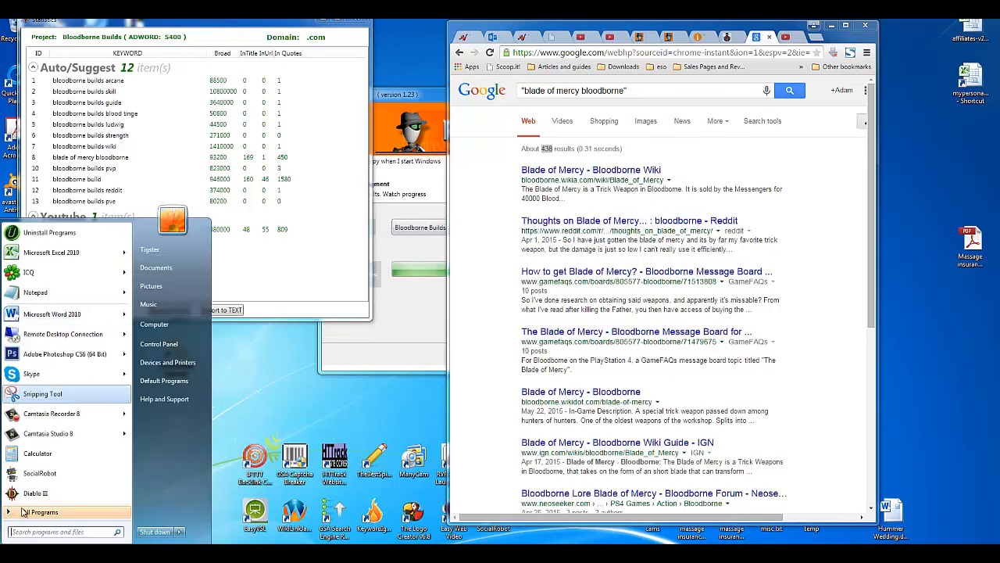
text(exce)
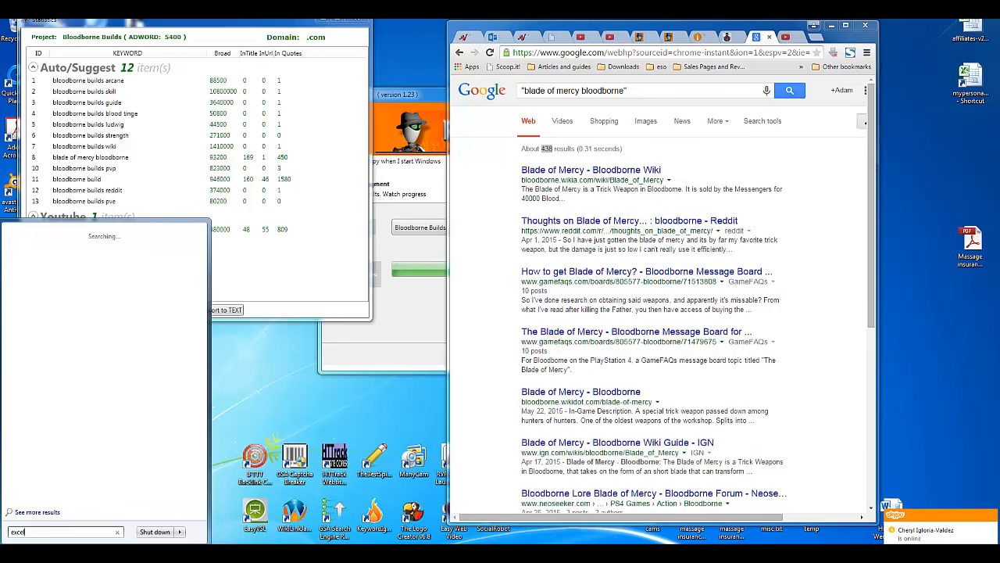
text(l)
click(67, 249)
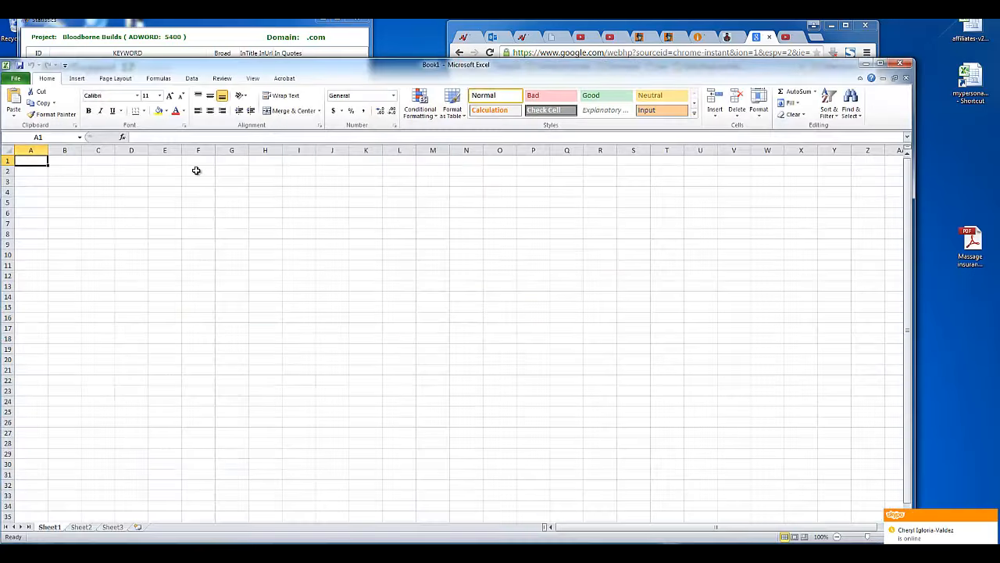
Step: Open bloodborne-builds.csv from the pasted Rank Spy folder path, showing All Files
key(ctrl+o)
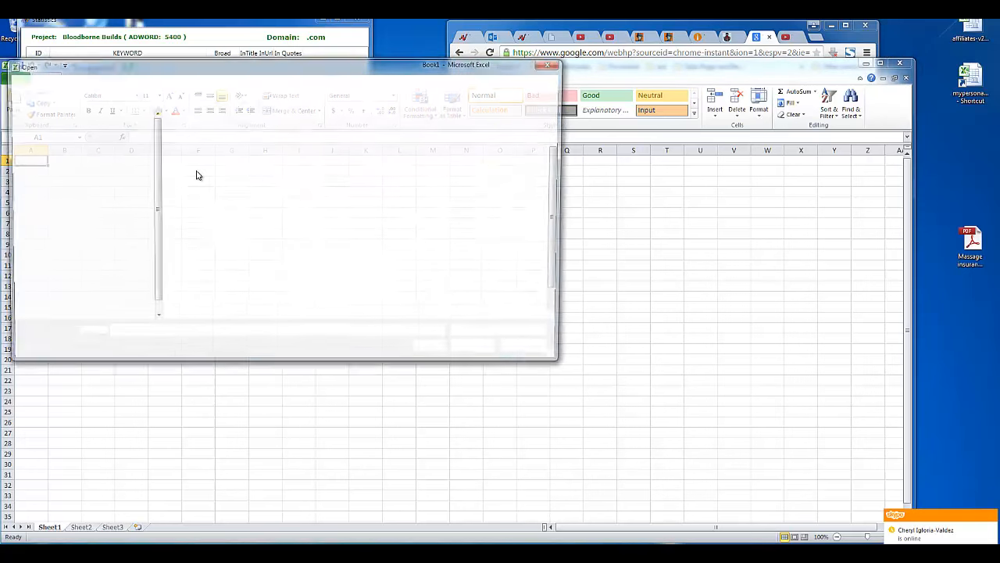
key(Return)
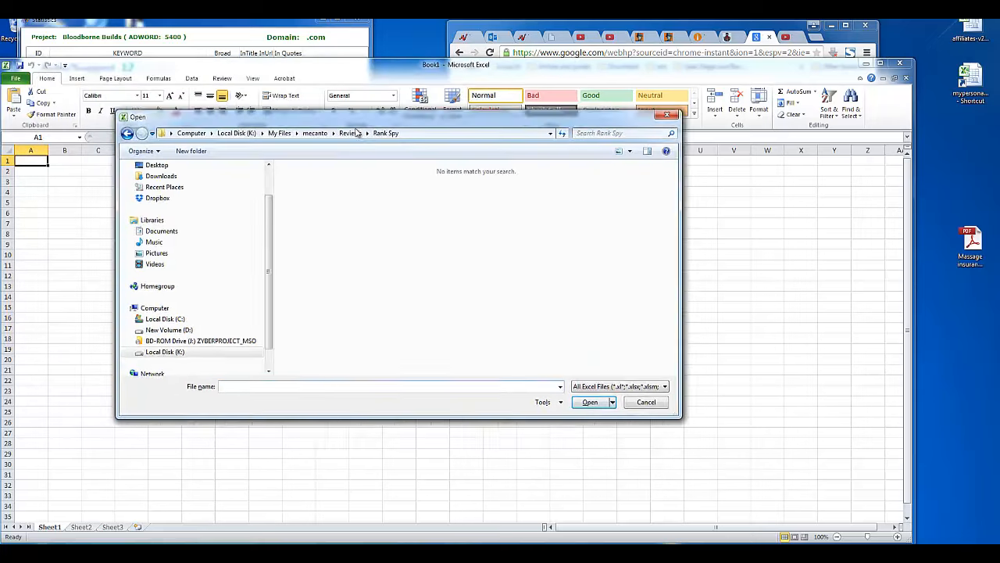
click(608, 405)
click(635, 236)
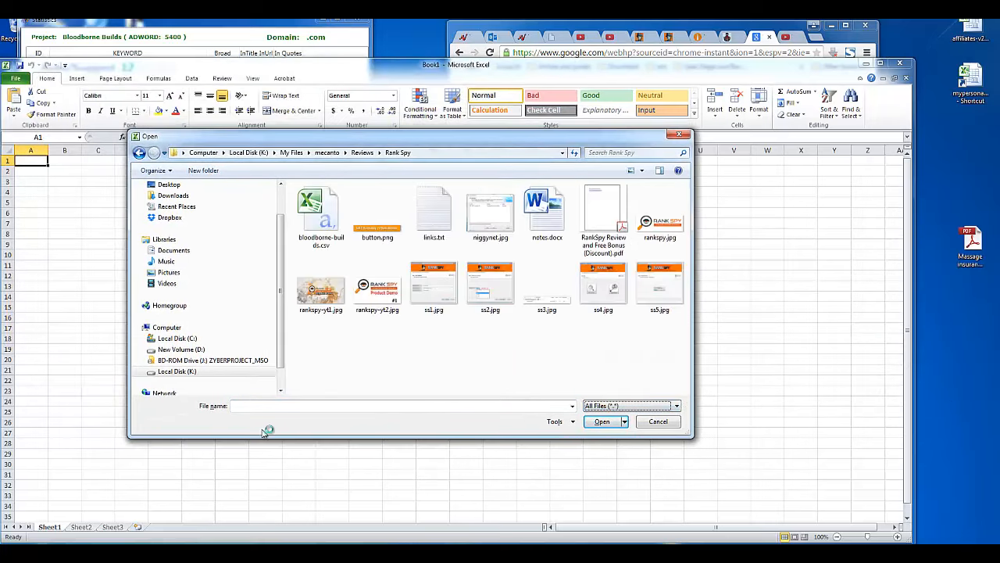
click(265, 410)
right_click(265, 415)
click(314, 313)
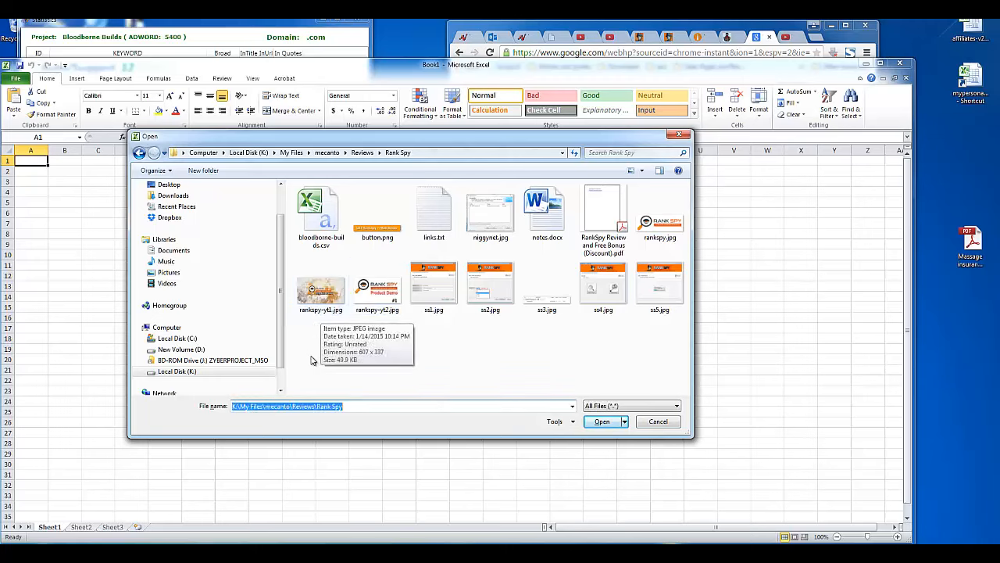
click(392, 407)
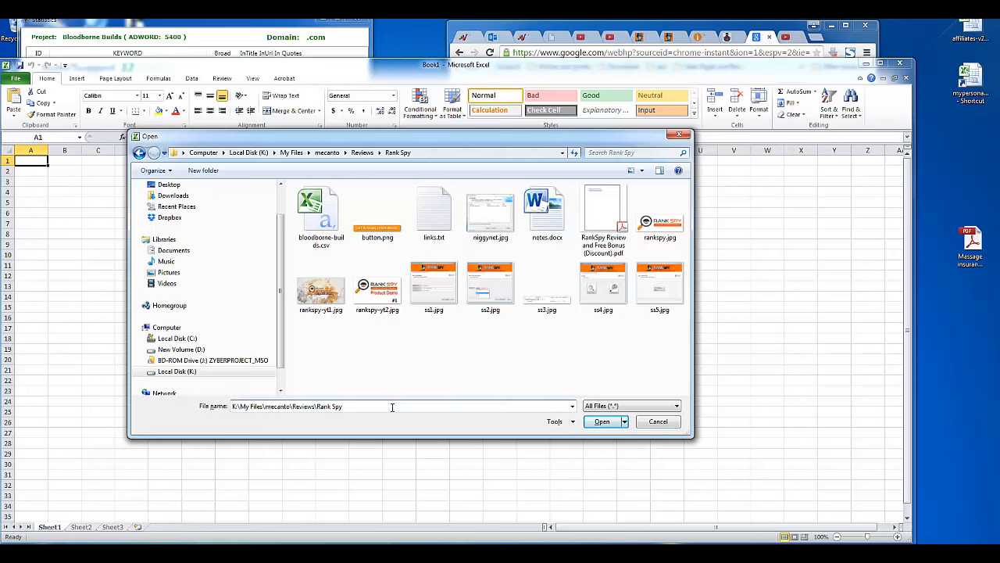
double_click(321, 243)
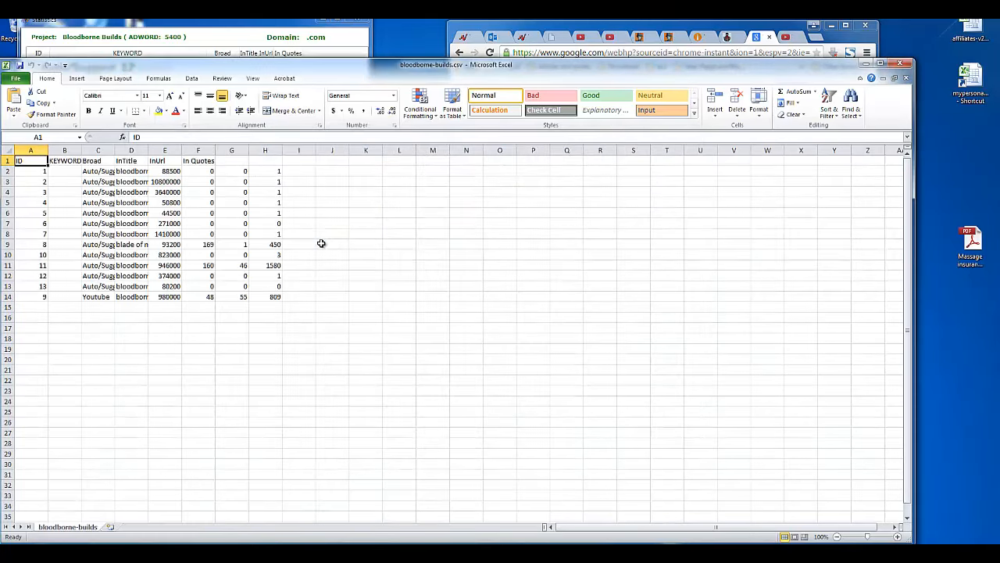
Step: AutoFit every column on the sheet and widen column D so full keyword phrases show
double_click(114, 150)
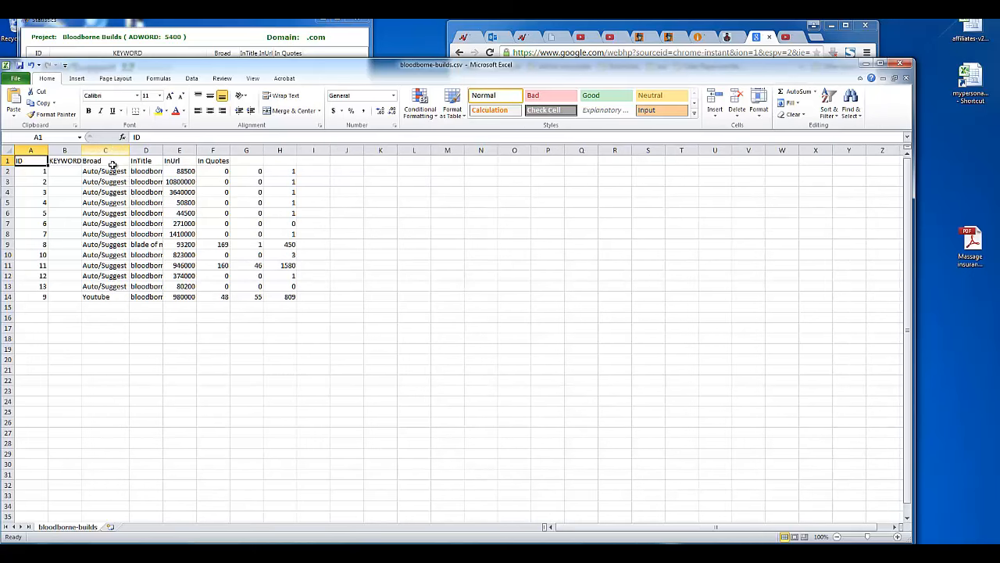
click(7, 150)
drag(48, 150, 127, 150)
double_click(47, 150)
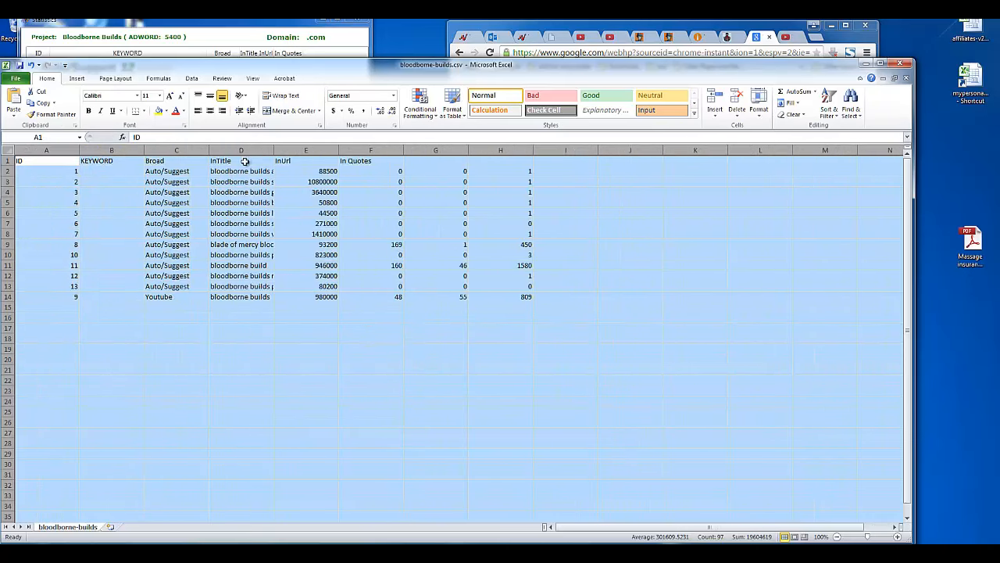
click(303, 328)
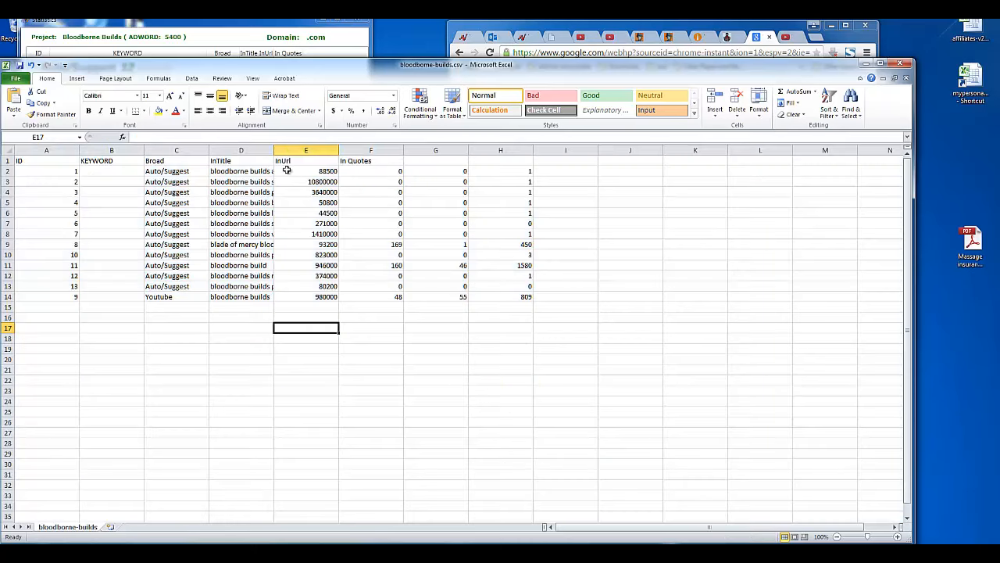
double_click(274, 146)
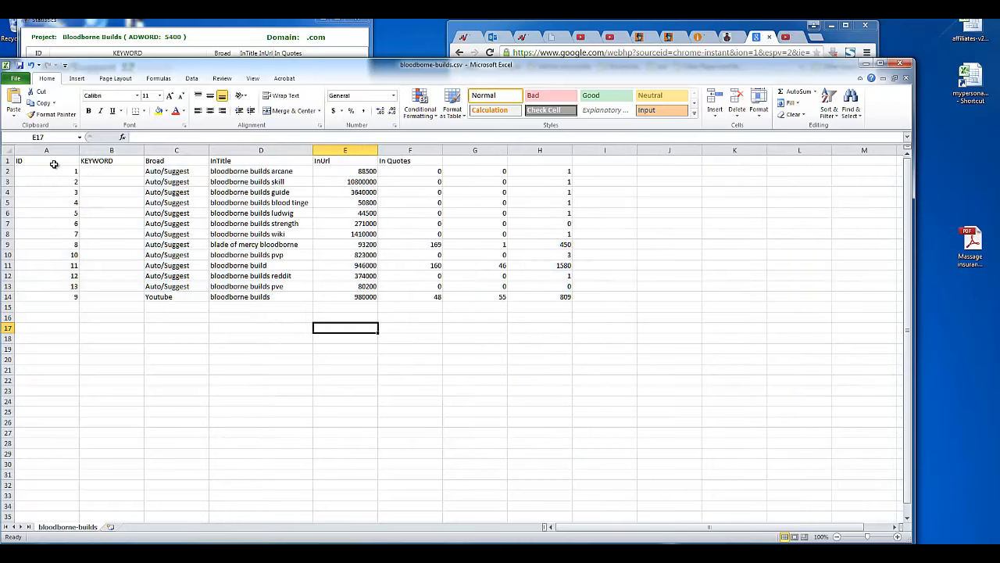
drag(54, 162, 554, 299)
click(518, 348)
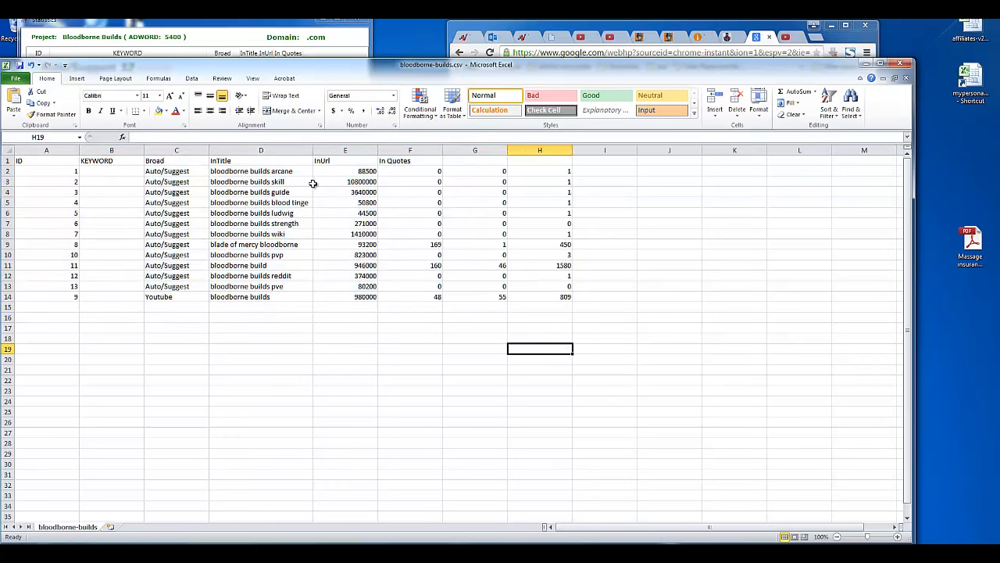
click(7, 160)
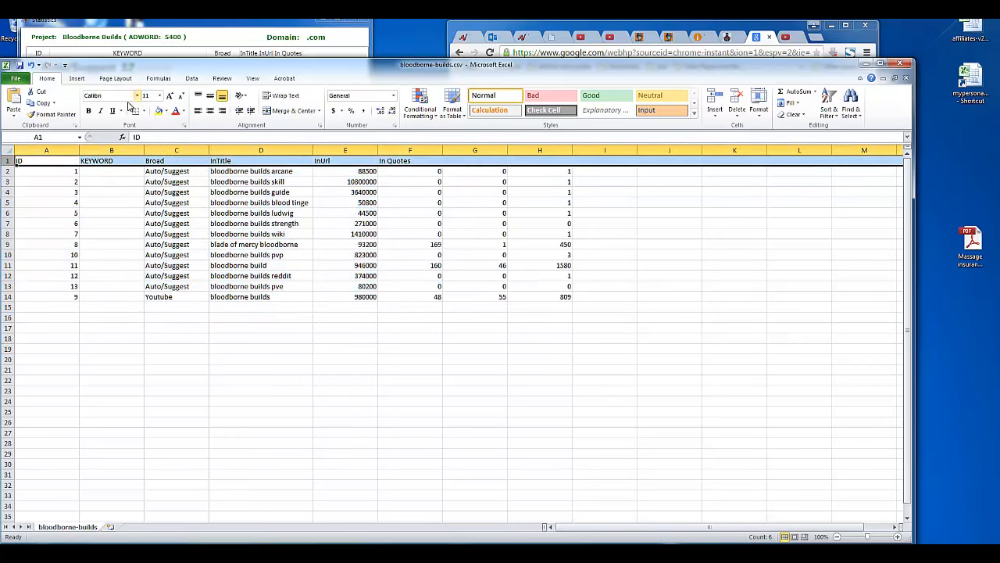
click(88, 110)
click(52, 171)
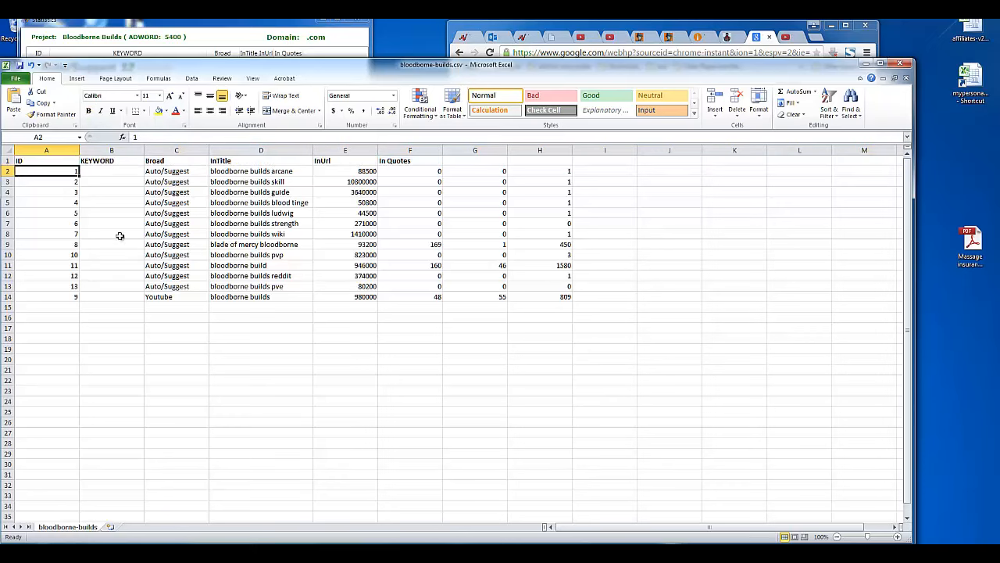
click(192, 78)
click(272, 102)
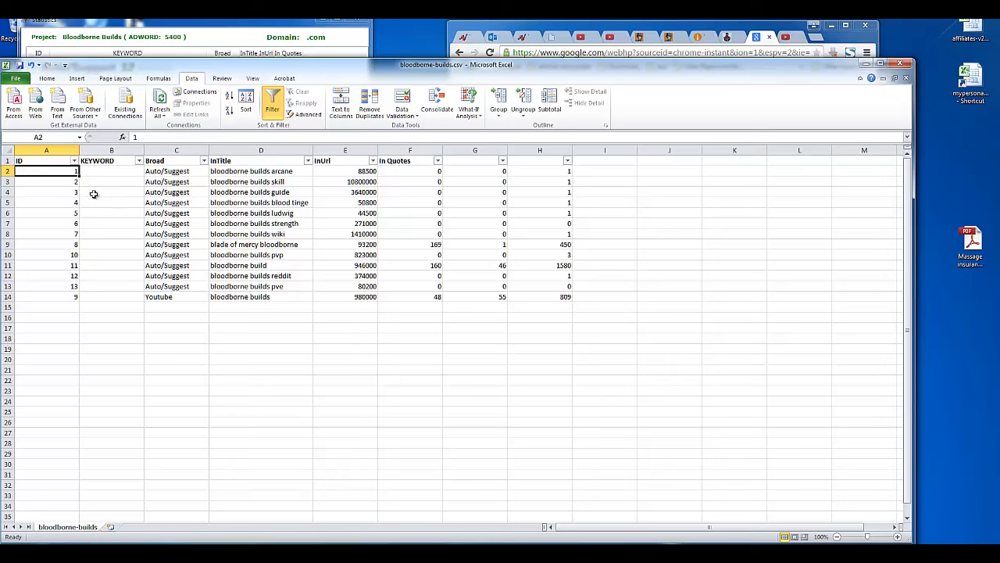
click(246, 102)
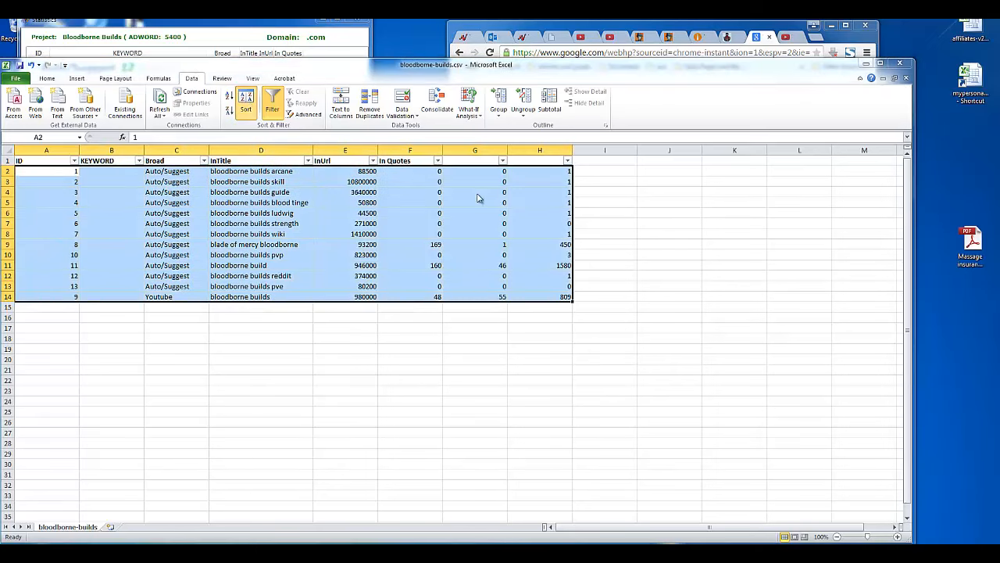
click(228, 237)
click(195, 245)
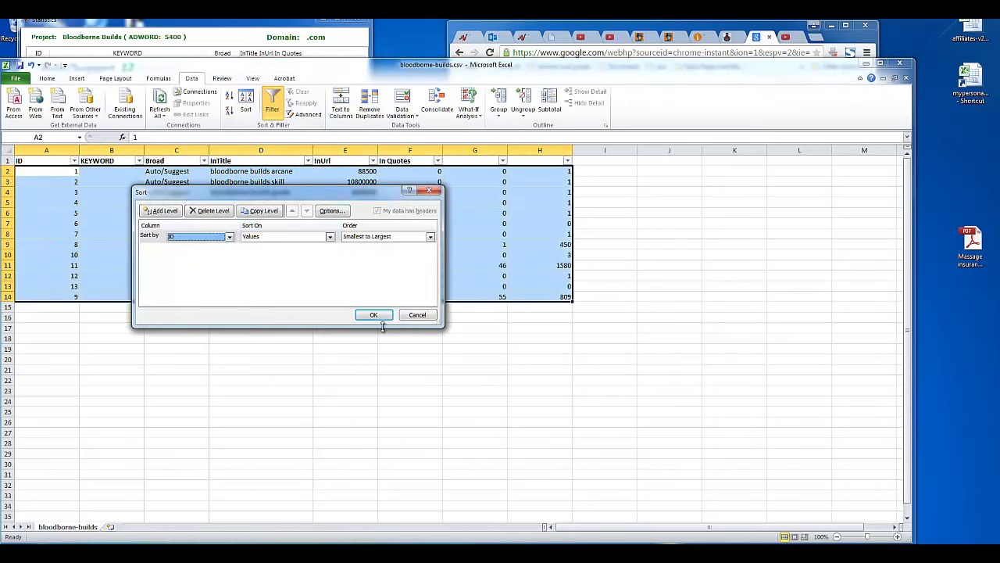
click(373, 314)
mouse_move(79, 174)
mouse_down()
mouse_move(68, 279)
mouse_move(75, 163)
mouse_move(75, 173)
mouse_up()
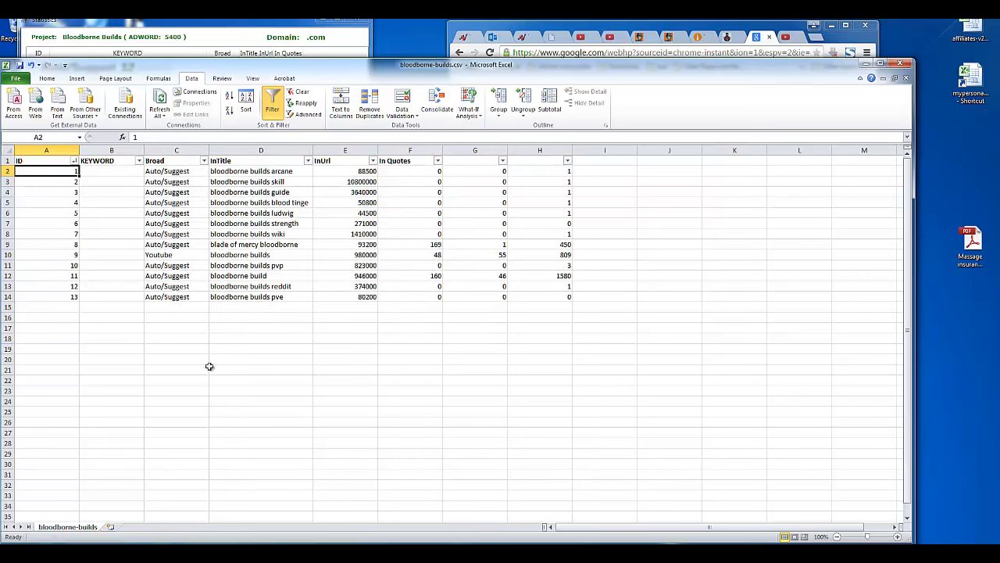
click(244, 109)
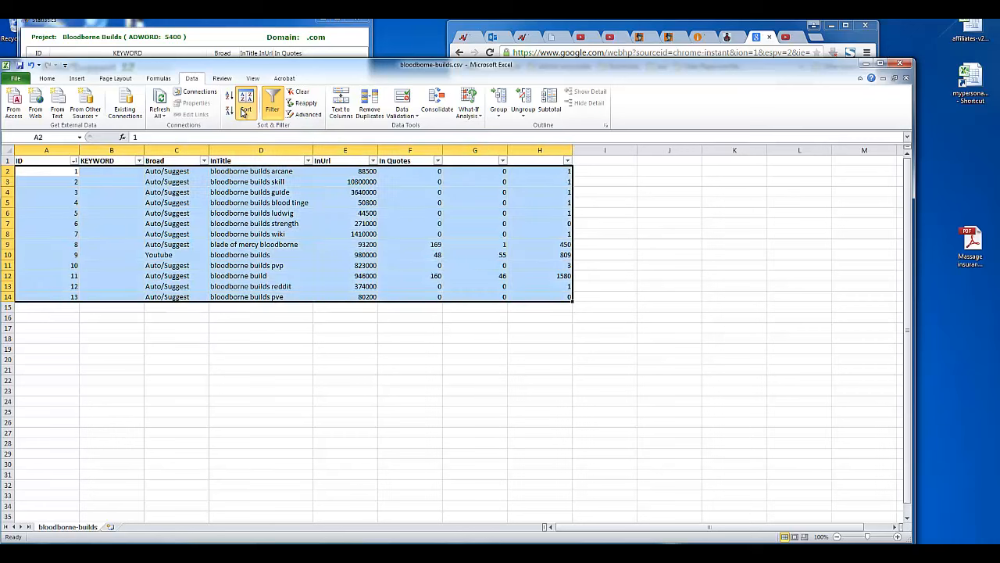
click(417, 315)
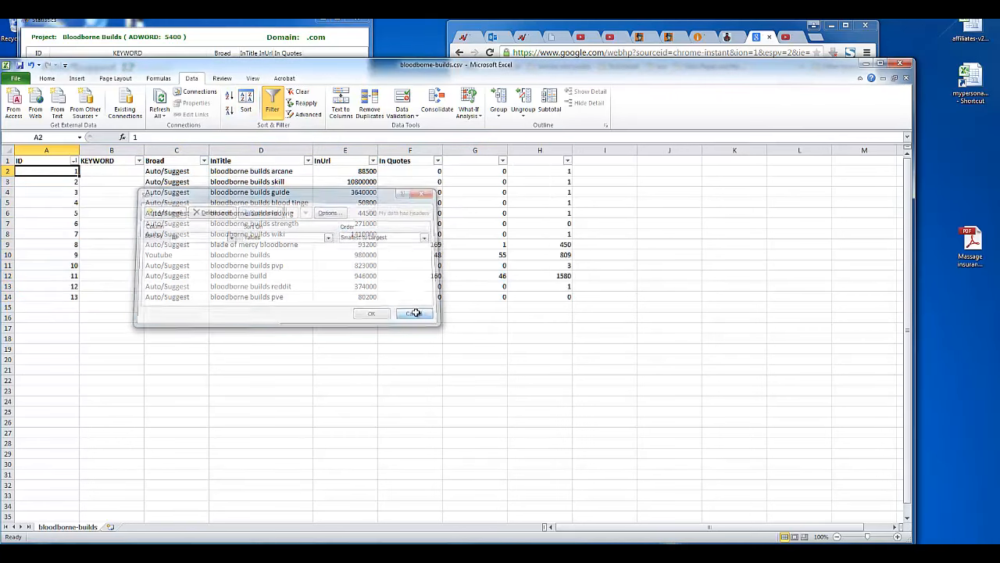
click(170, 161)
drag(170, 161, 281, 173)
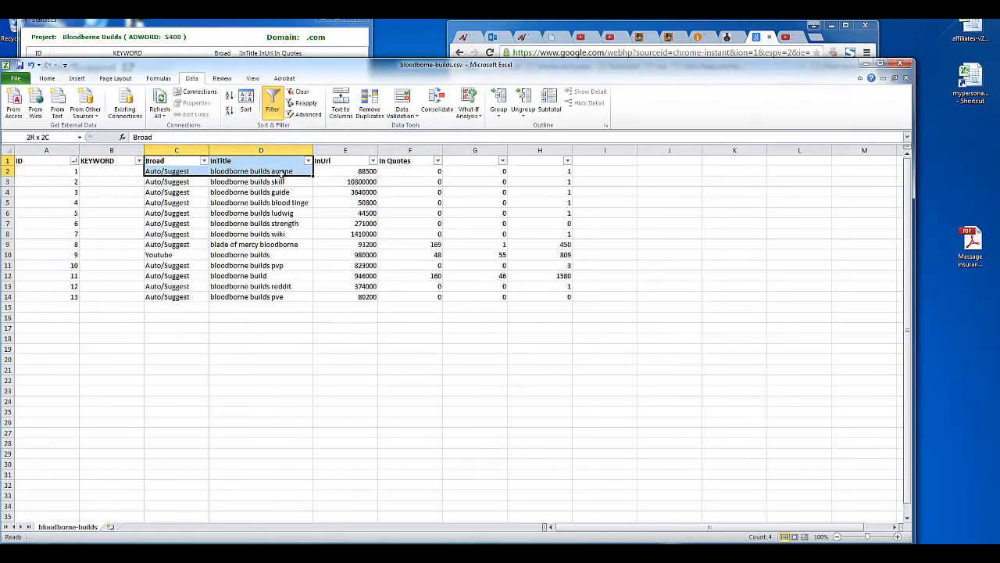
Step: Copy the Broad through In Quotes headers to E1:H1 and clear the old C1 header
click(105, 160)
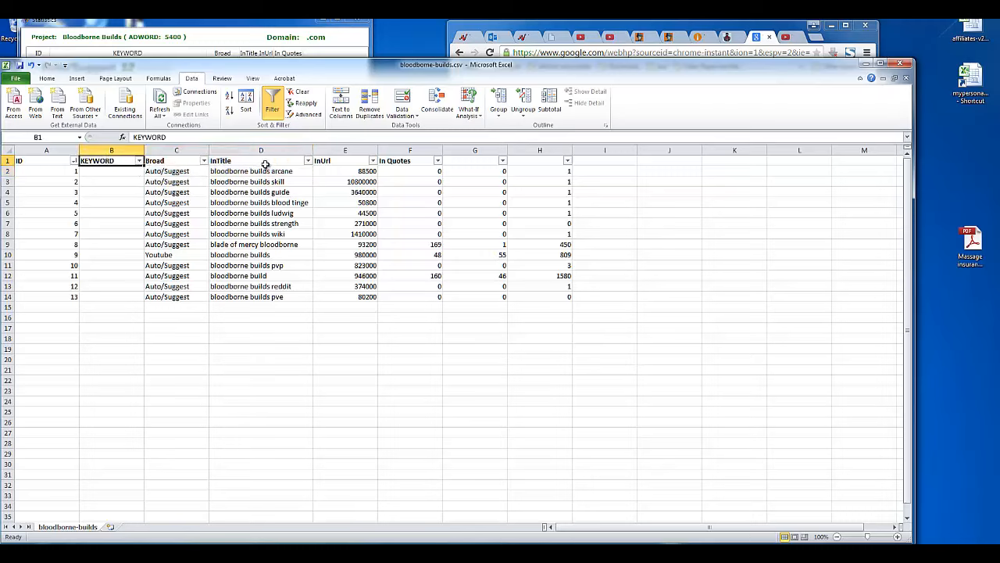
key(Right)
key(Right)
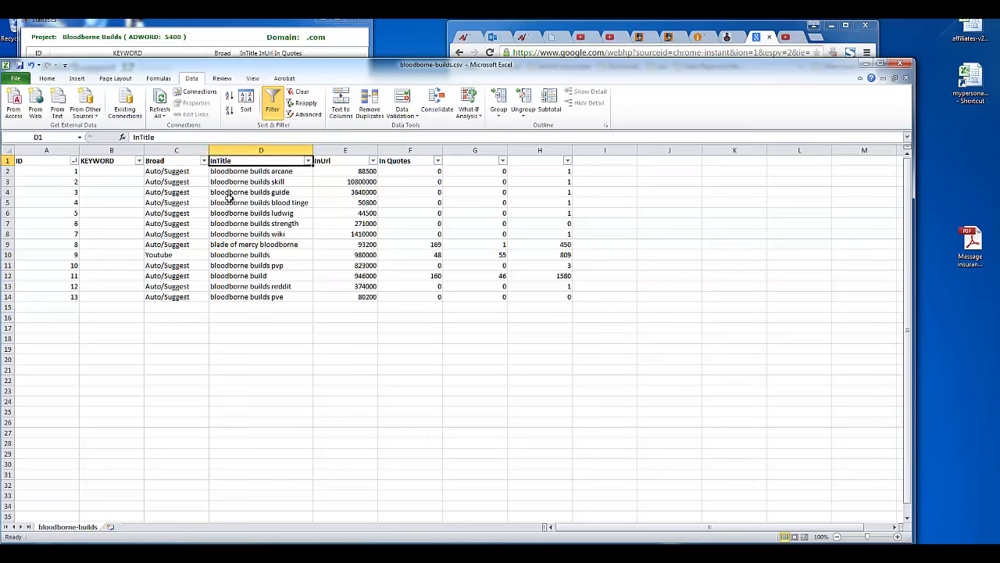
text(x)
key(Escape)
key(Left)
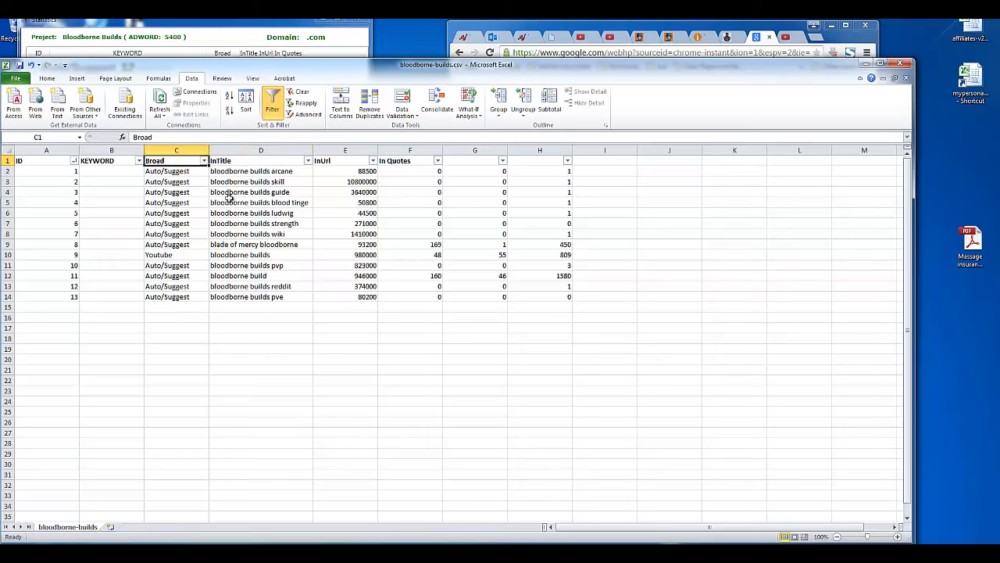
key(shift+Right)
key(shift+Right)
key(shift+Right)
key(ctrl+c)
key(Right)
key(Right)
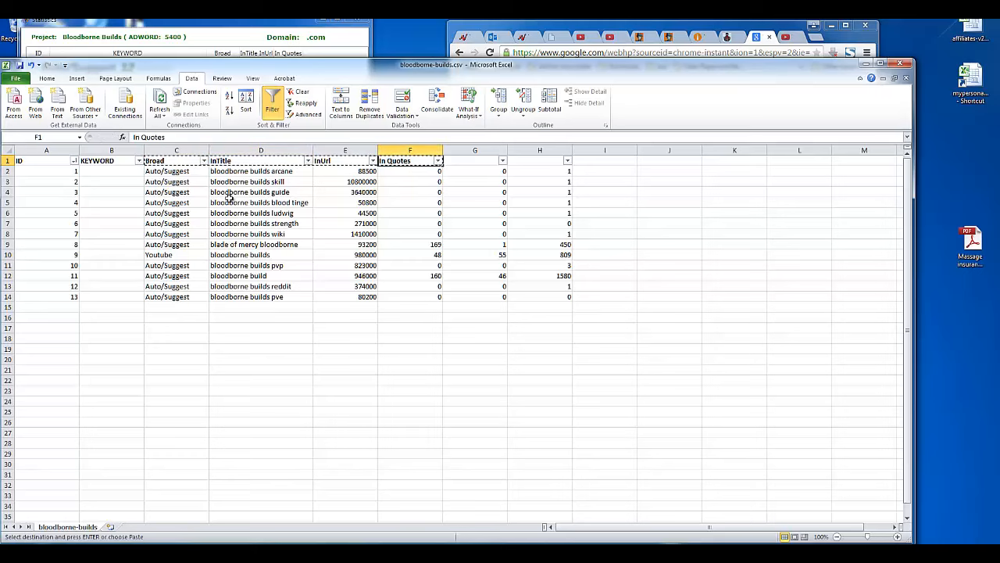
key(ctrl+v)
key(Left)
key(Left)
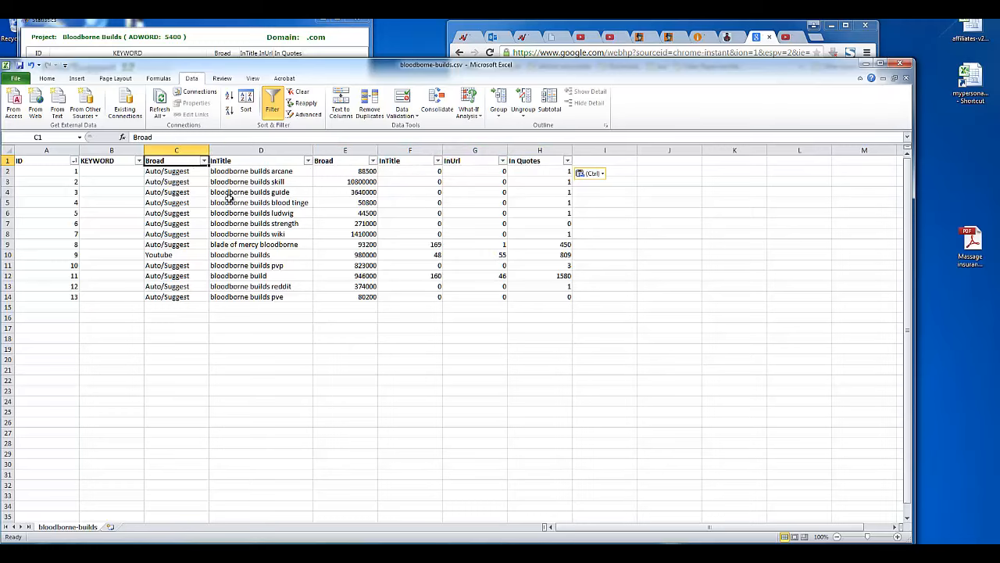
key(Delete)
Step: Name the C1 and D1 headers Type and Keyword
drag(232, 72, 266, 55)
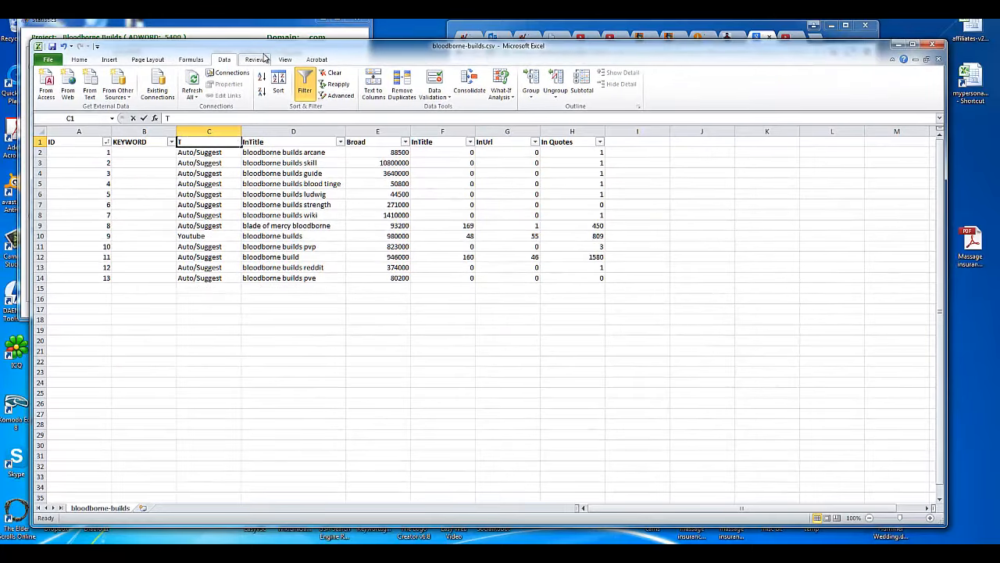
text(Type)
key(Tab)
text(Keyword)
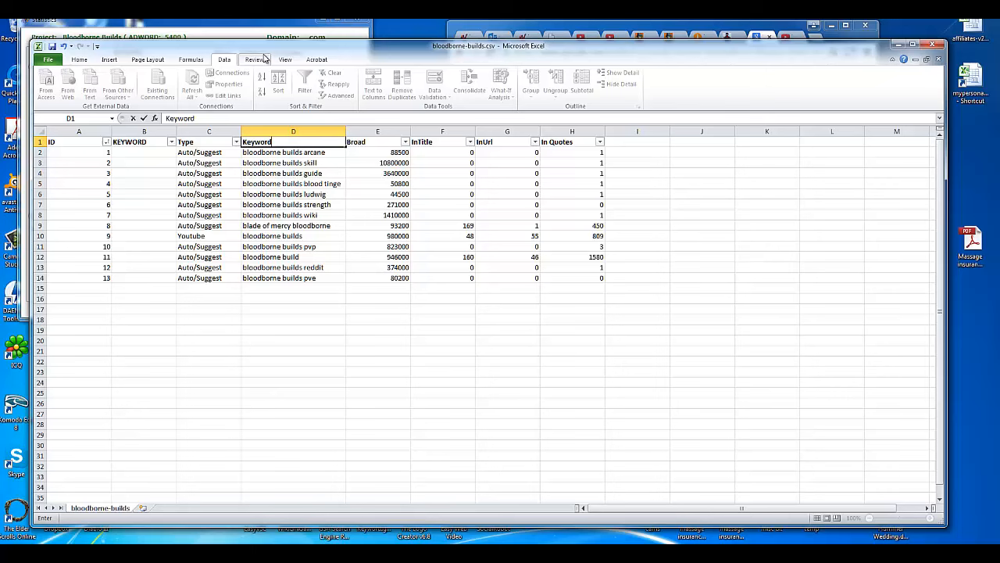
key(Return)
Step: Delete the empty KEYWORD column from the table
key(Up)
key(Left)
key(Down)
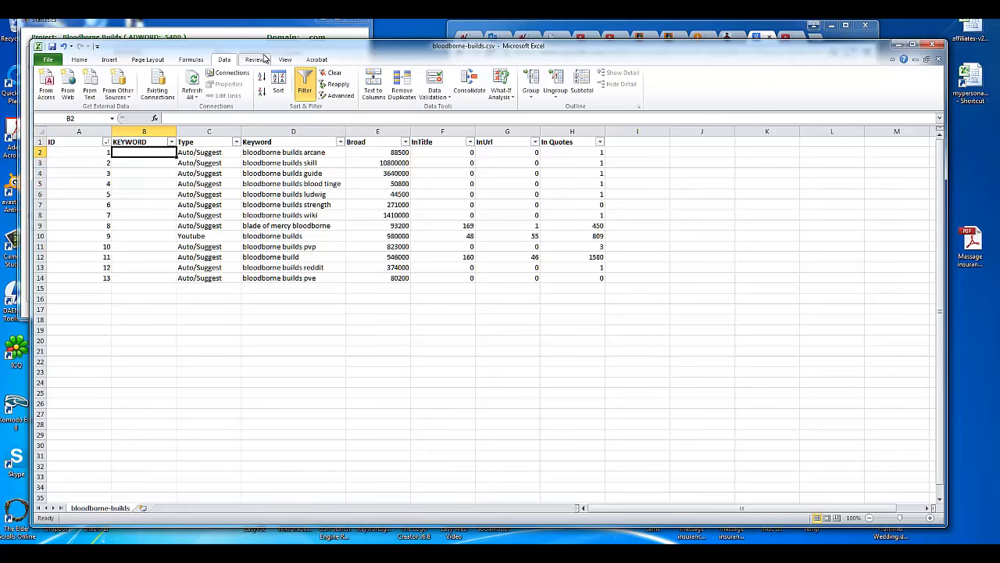
click(144, 130)
right_click(144, 131)
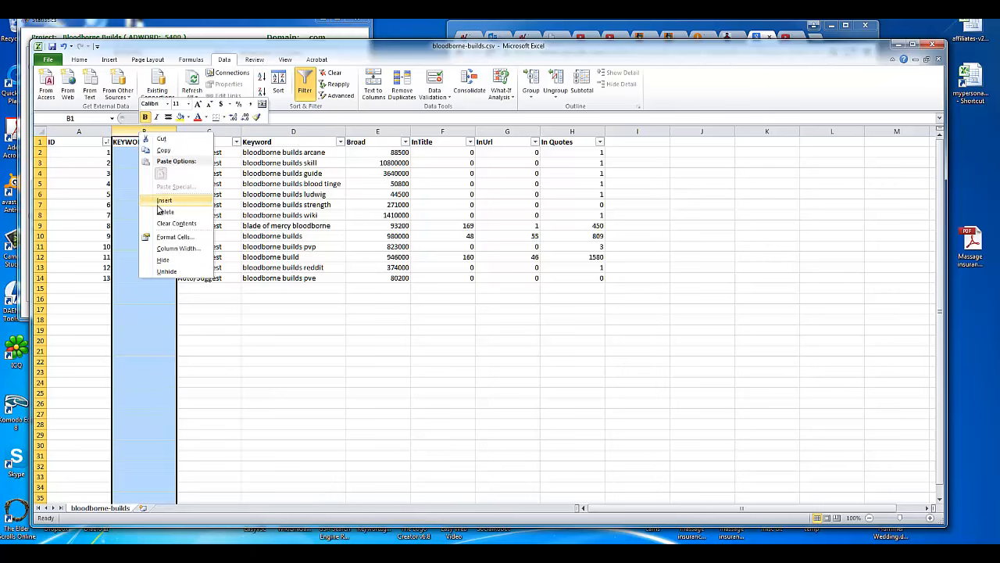
click(157, 208)
click(159, 211)
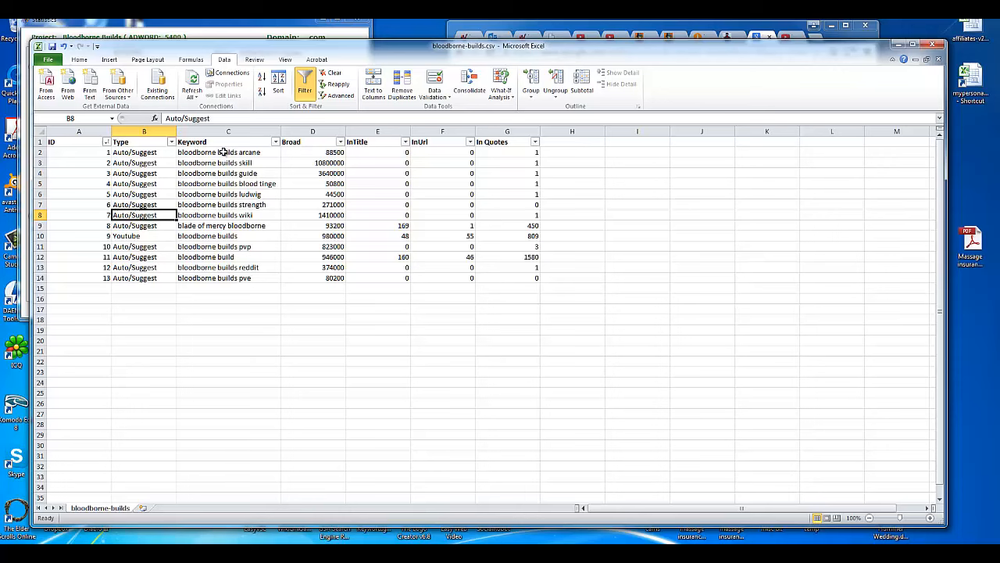
drag(226, 153, 188, 285)
click(188, 287)
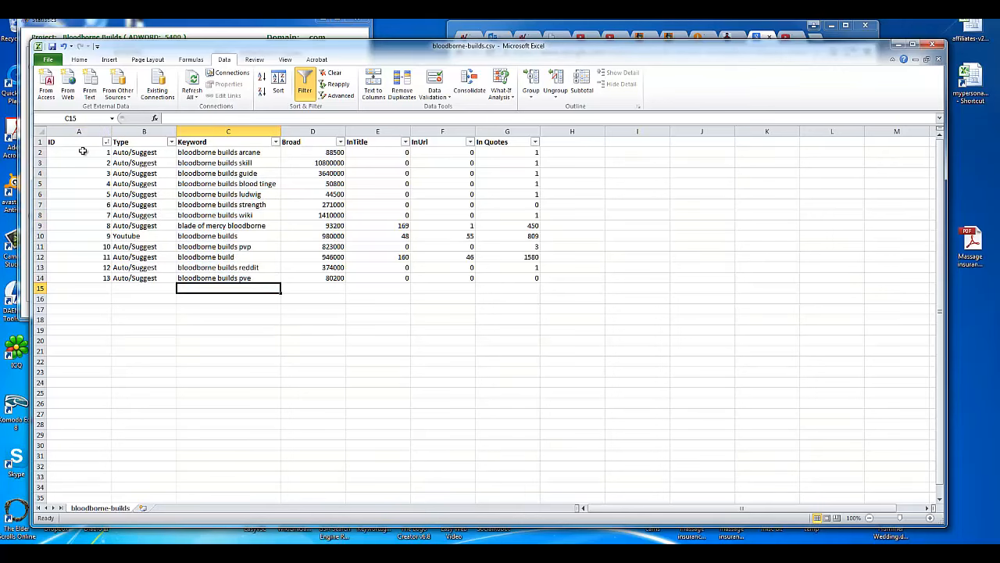
click(81, 152)
click(278, 82)
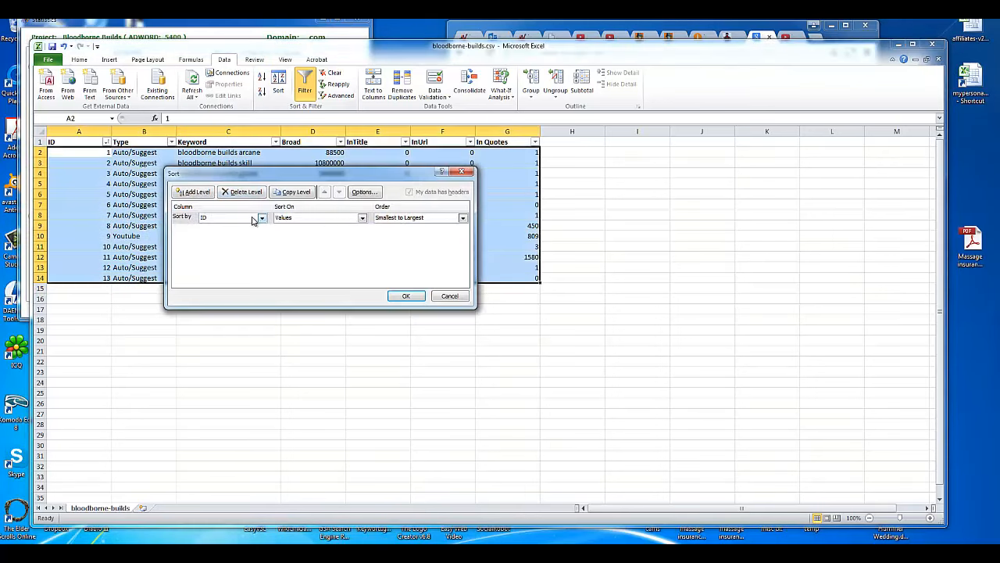
Step: Sort the table by Keyword from A to Z
click(254, 218)
click(249, 243)
click(406, 296)
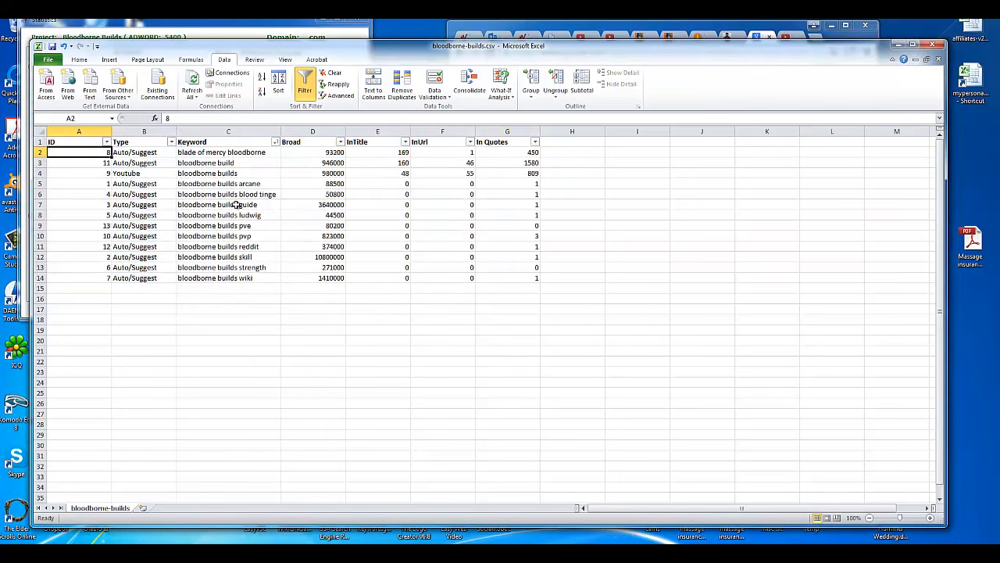
Step: Re-sort the table by InTitle from largest to smallest
click(279, 83)
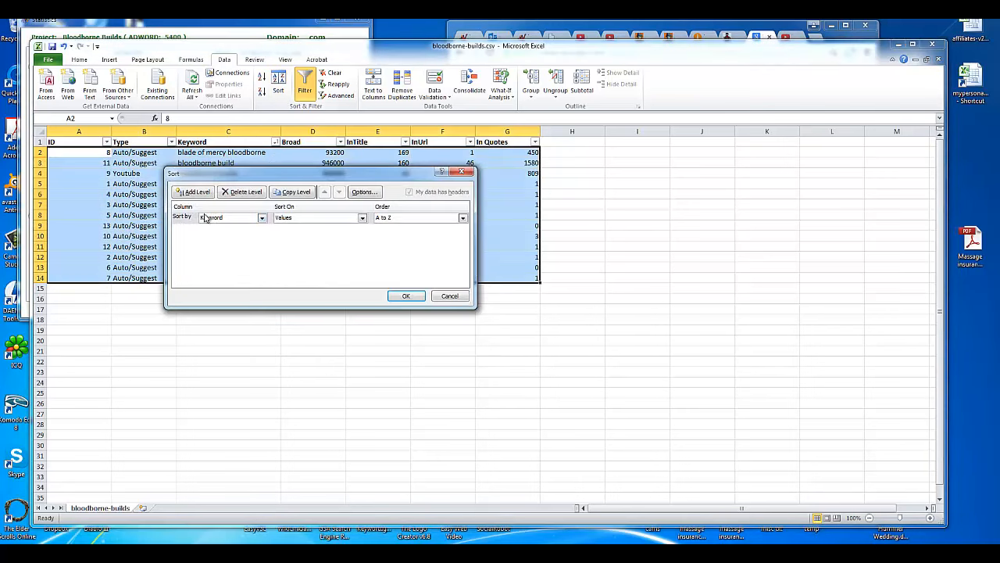
click(223, 219)
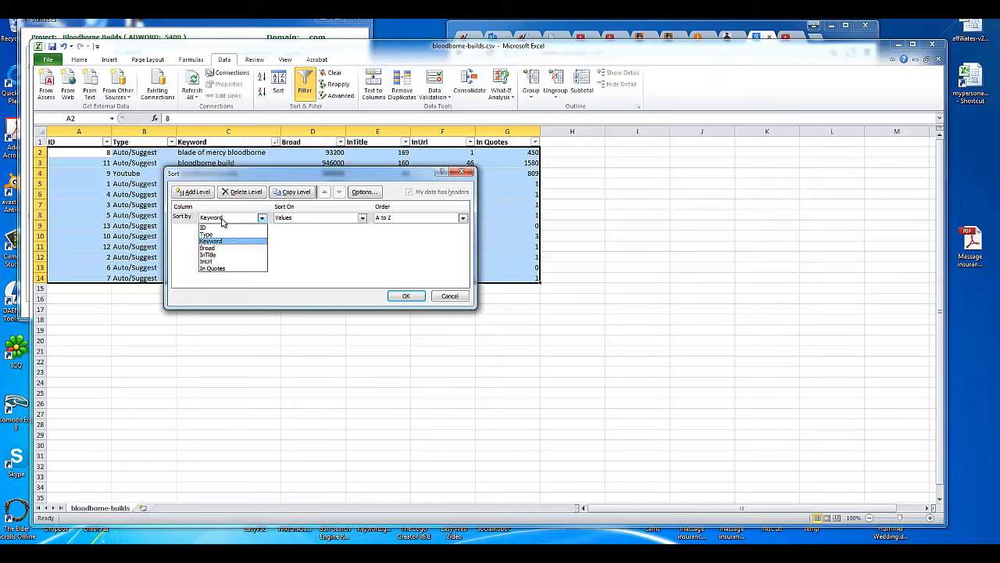
click(223, 254)
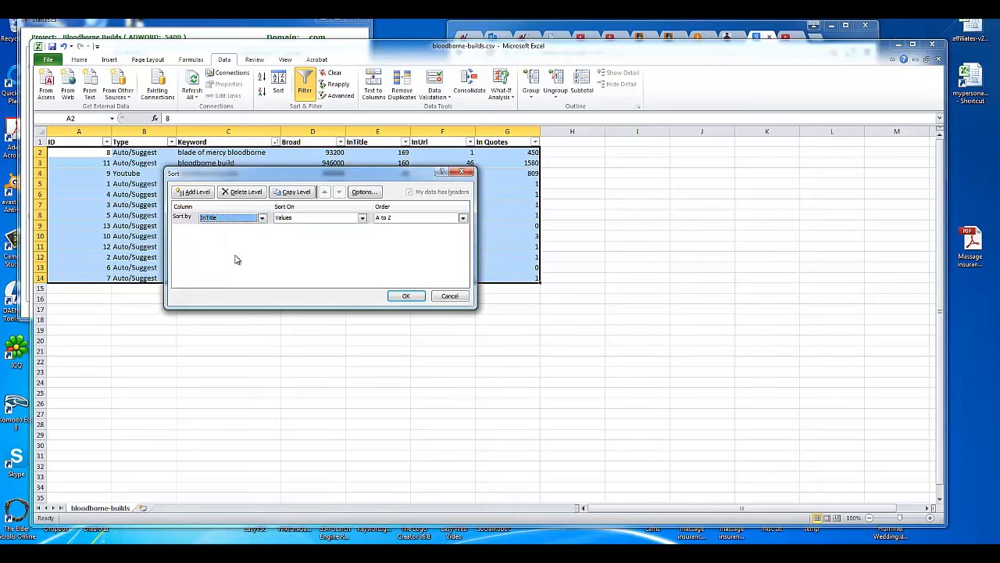
click(402, 219)
click(403, 231)
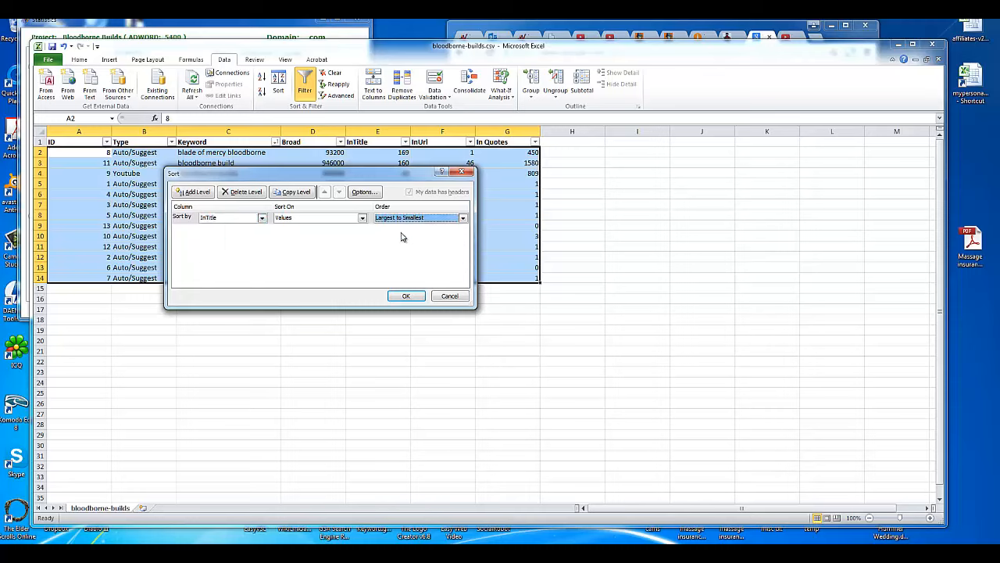
click(408, 296)
Step: Highlight the top InTitle rows, led by blade of mercy bloodborne, and lower the Excel window
drag(393, 154, 531, 286)
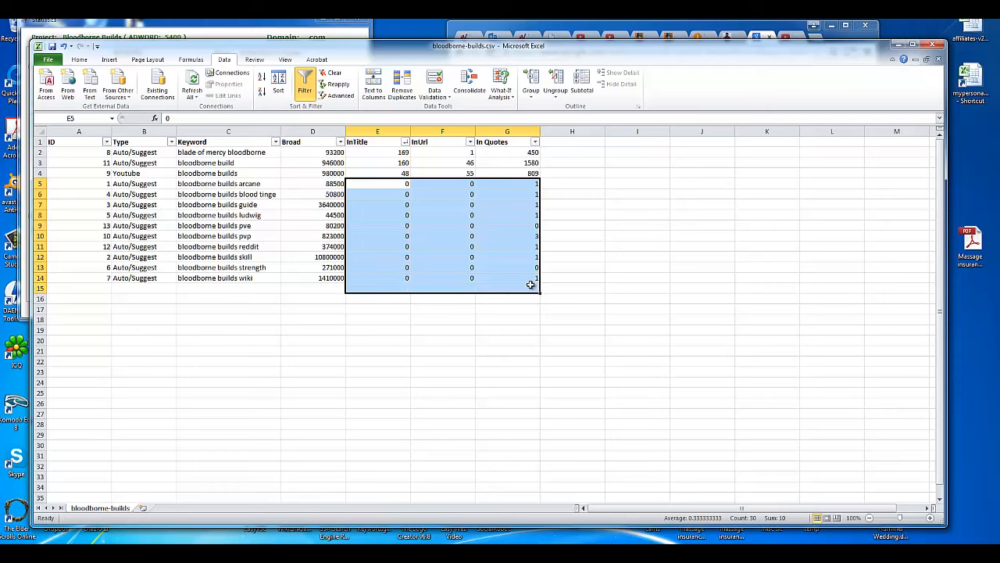
click(434, 282)
click(394, 186)
drag(394, 184, 523, 278)
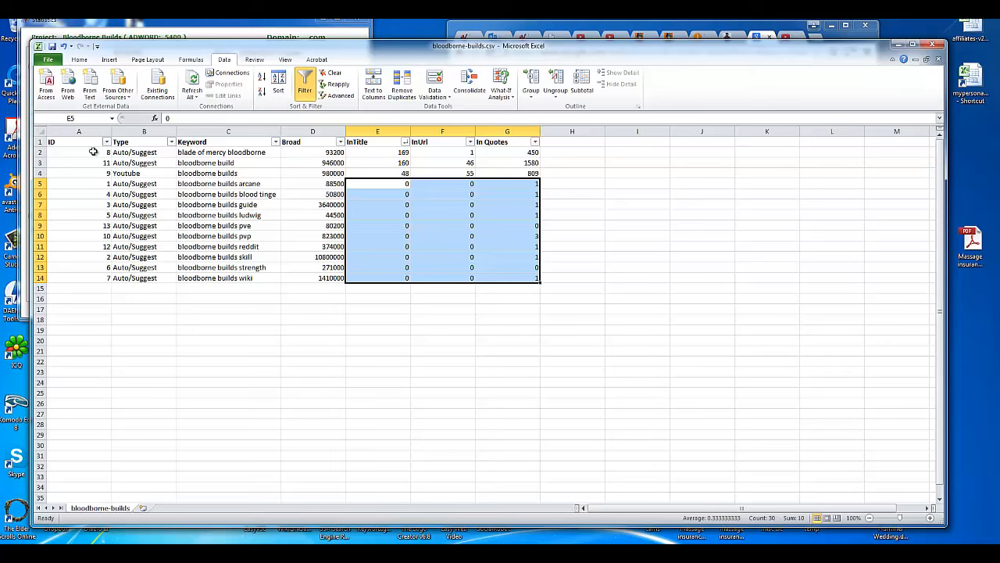
drag(93, 152, 486, 153)
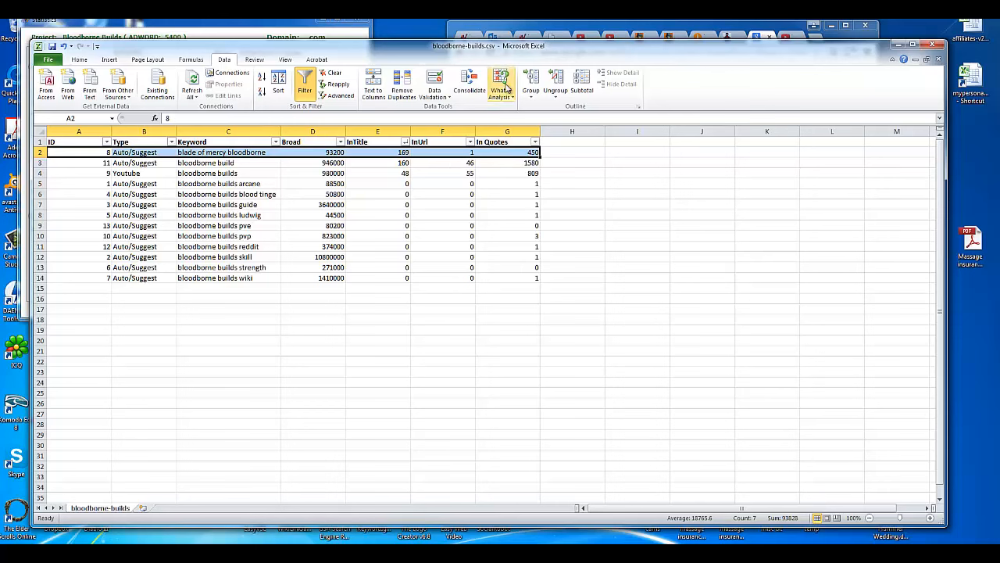
drag(514, 40, 504, 226)
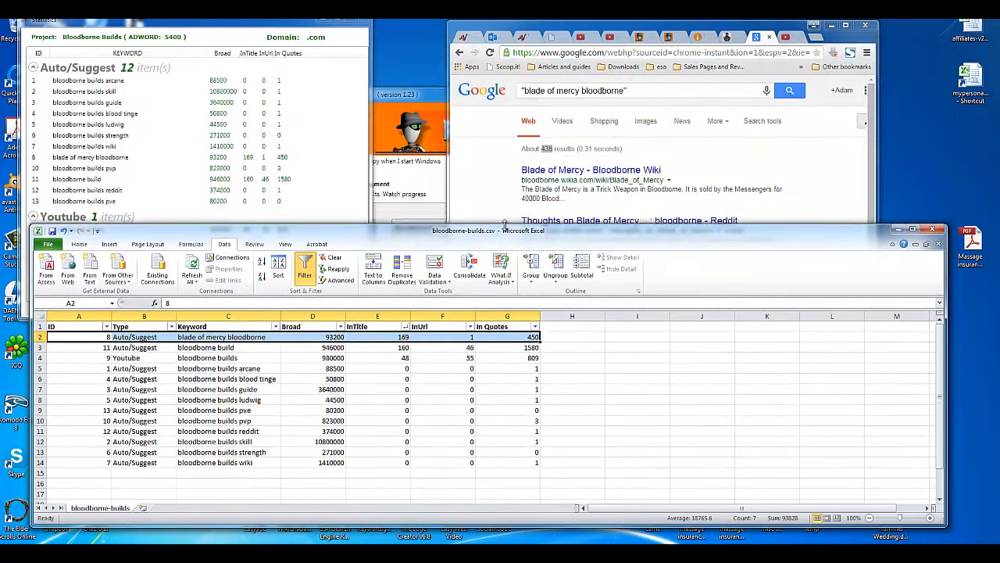
Step: Close Excel without saving changes and reposition the RankSpy statistics window
click(930, 229)
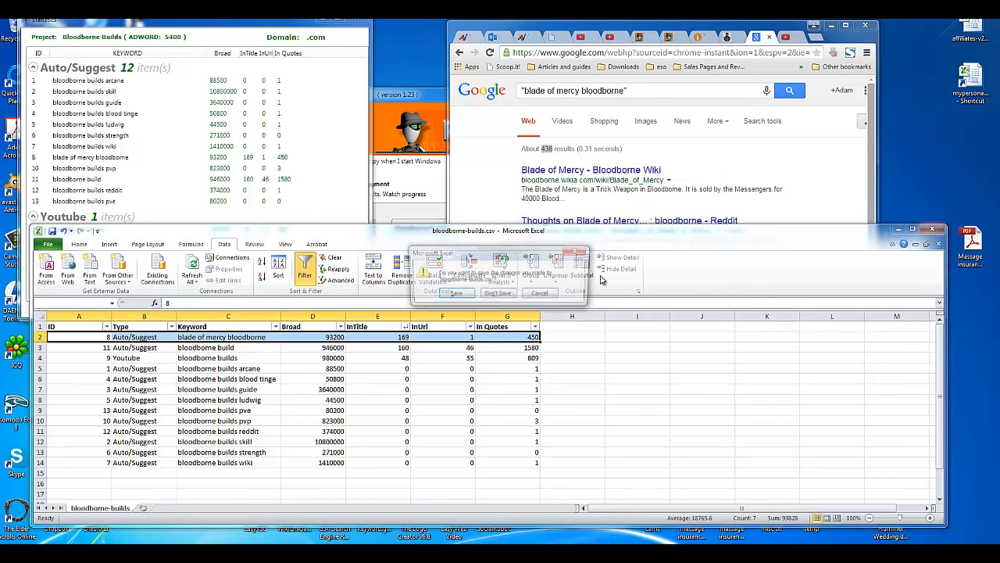
click(500, 295)
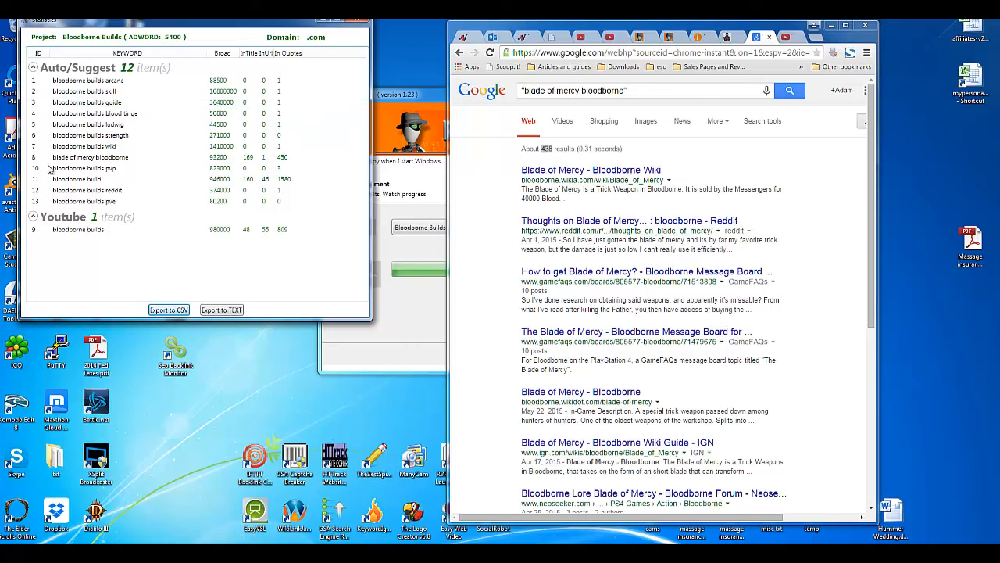
drag(77, 23, 139, 23)
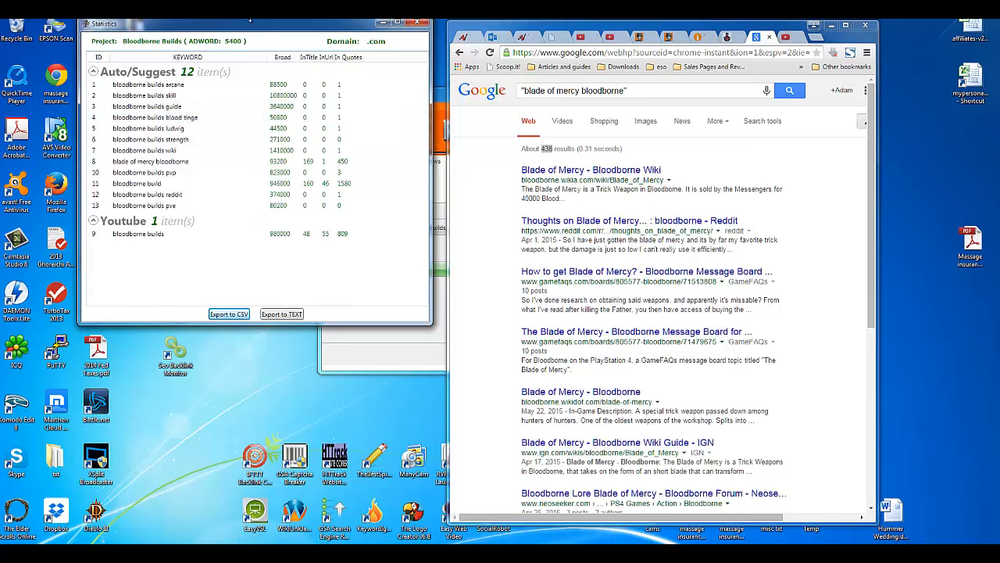
drag(217, 23, 164, 100)
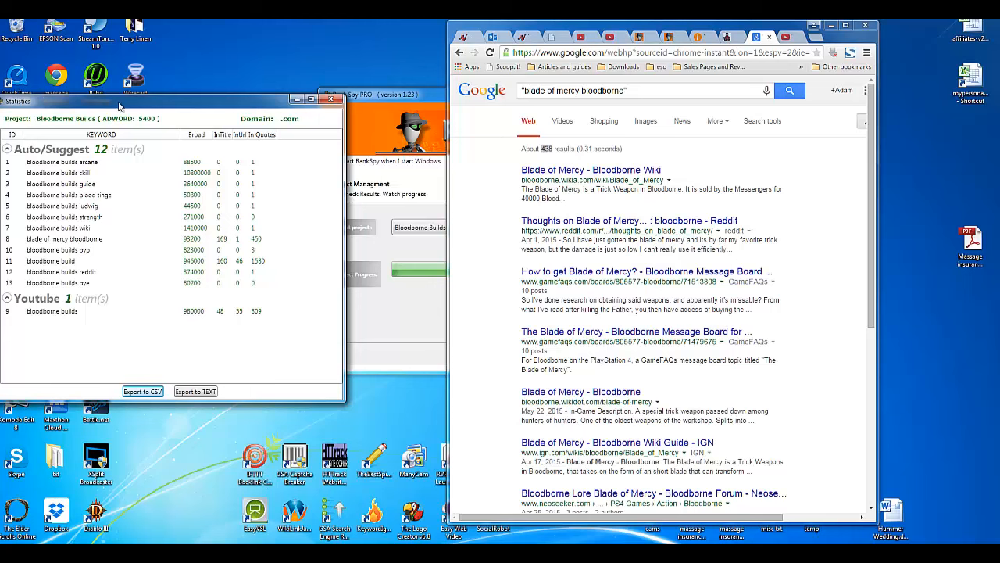
drag(119, 105, 154, 48)
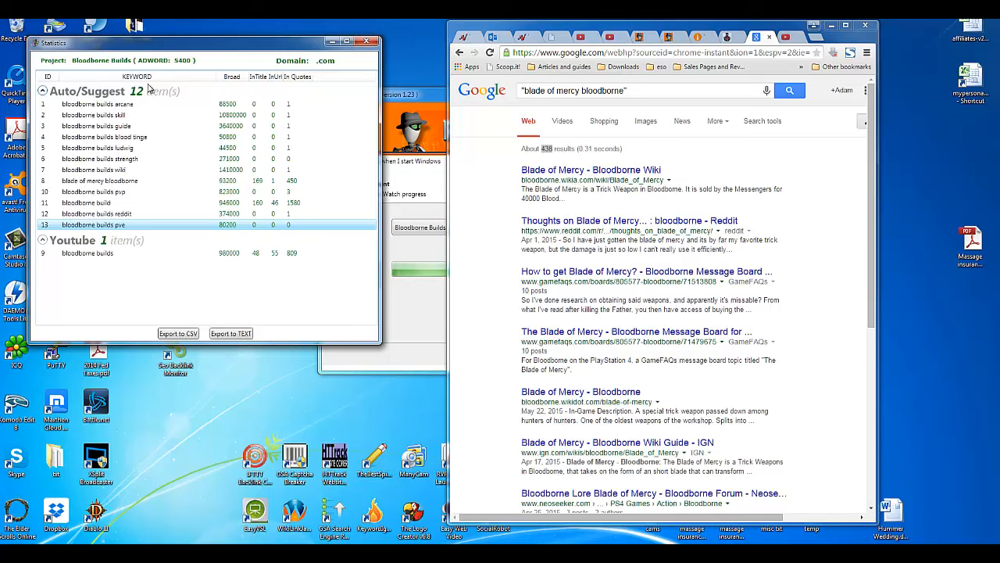
Step: Collapse and re-expand the Auto/Suggest group, then close the statistics window
click(122, 93)
click(122, 94)
drag(181, 47, 192, 118)
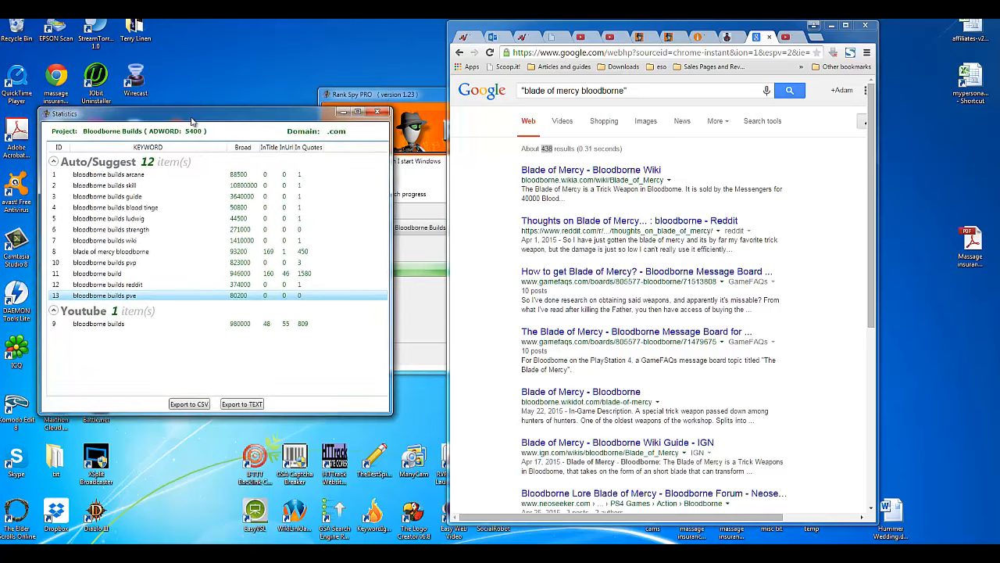
click(378, 114)
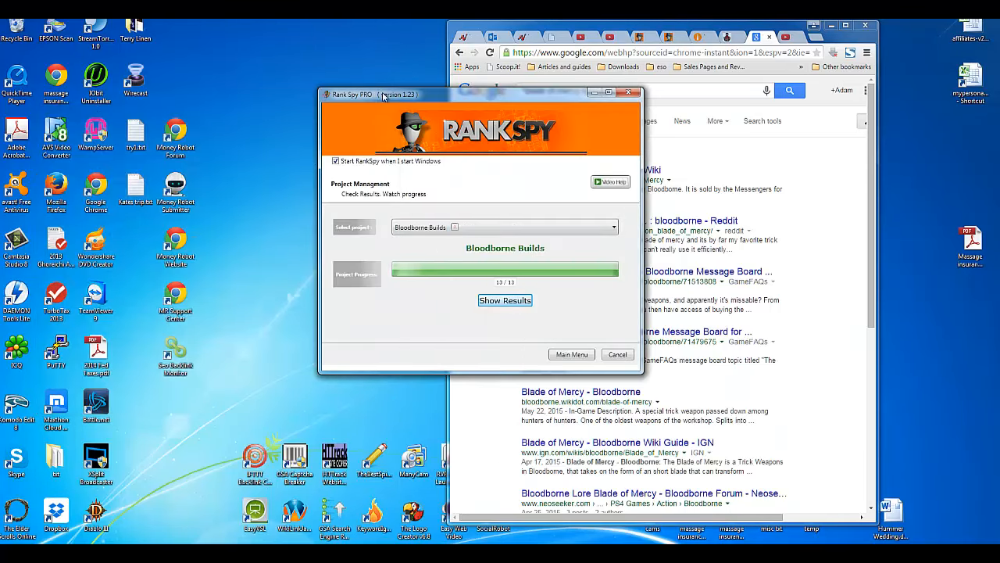
Step: Move the RankSpy project window to the left and widen Chrome on both sides
drag(369, 94, 159, 78)
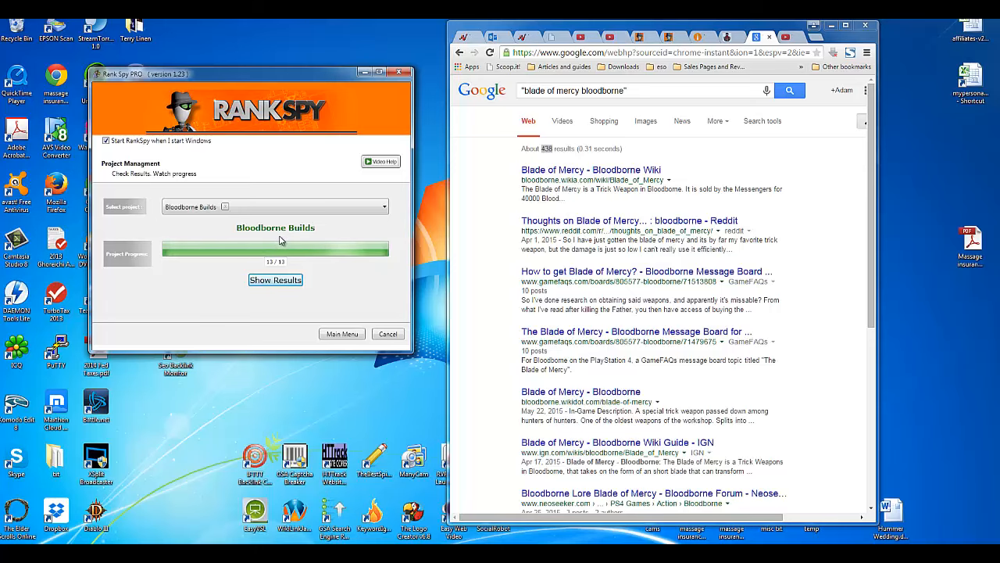
drag(447, 218, 434, 217)
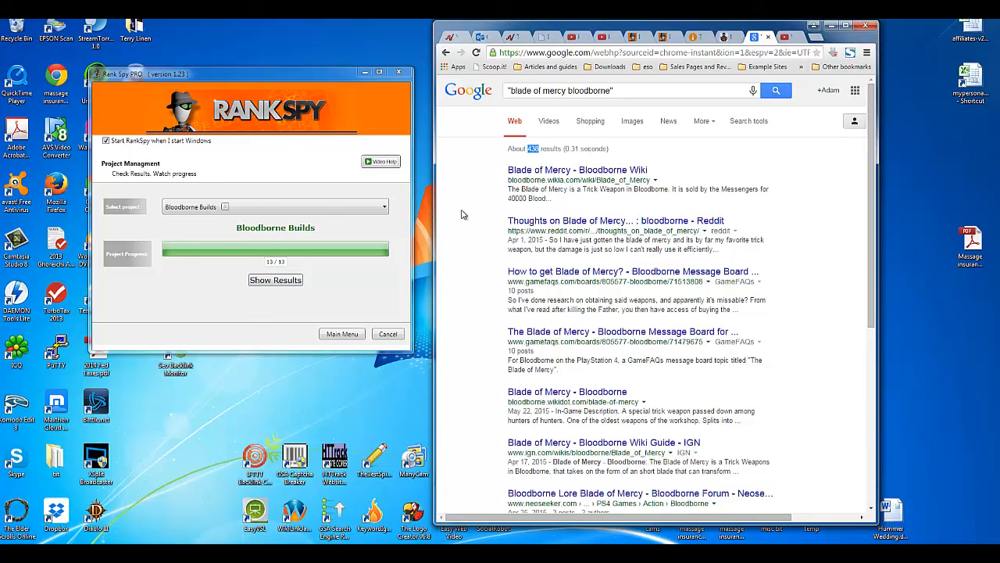
drag(879, 234, 940, 234)
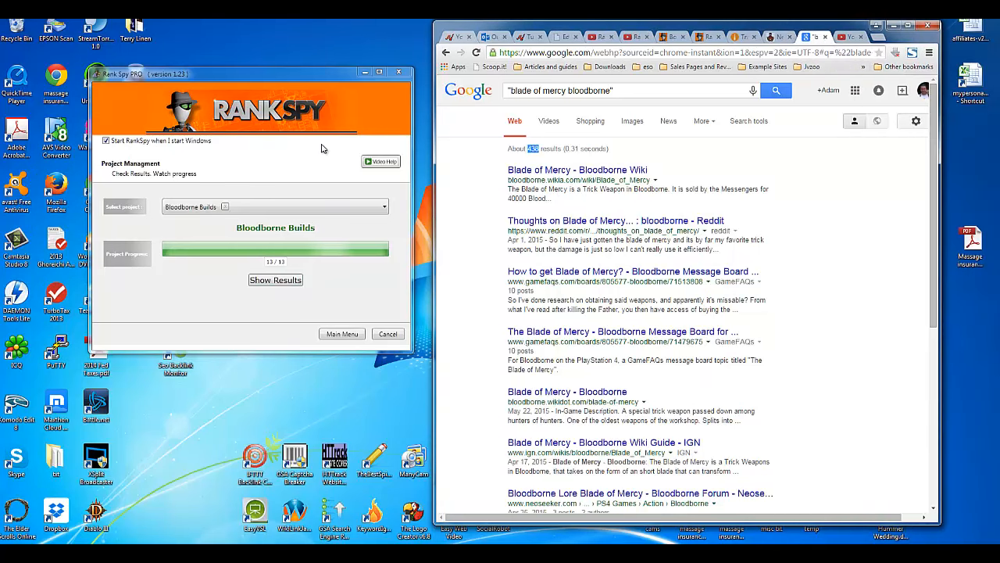
click(319, 79)
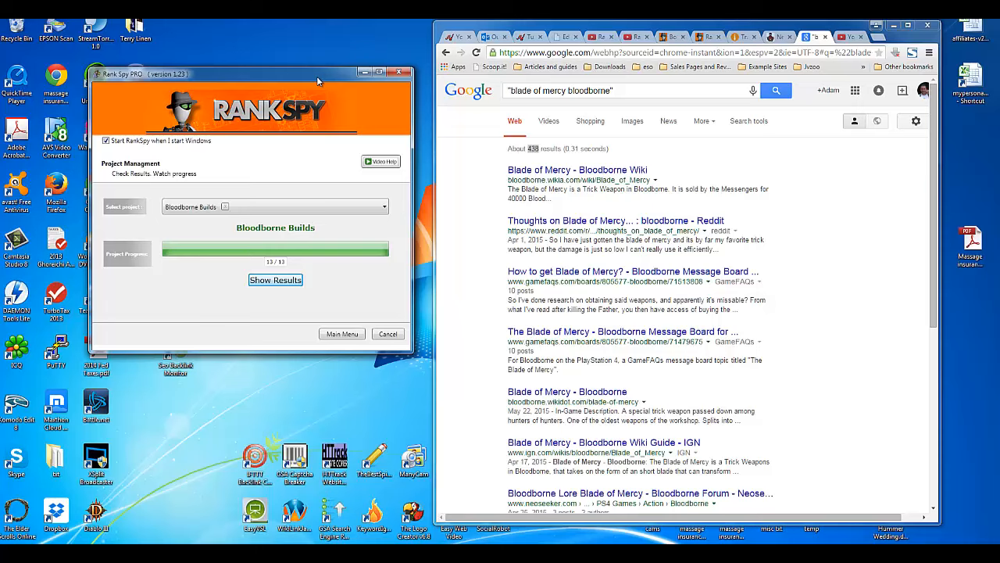
click(879, 37)
Step: Go to mecanto.com, open its Bonuses page, and widen the browser over RankSpy
text(mecanto)
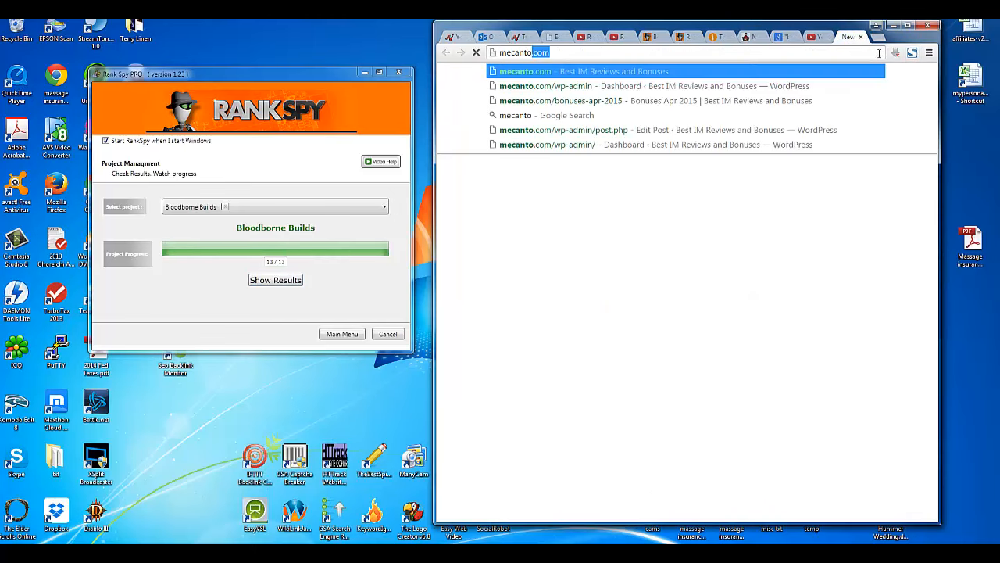
text(.com/)
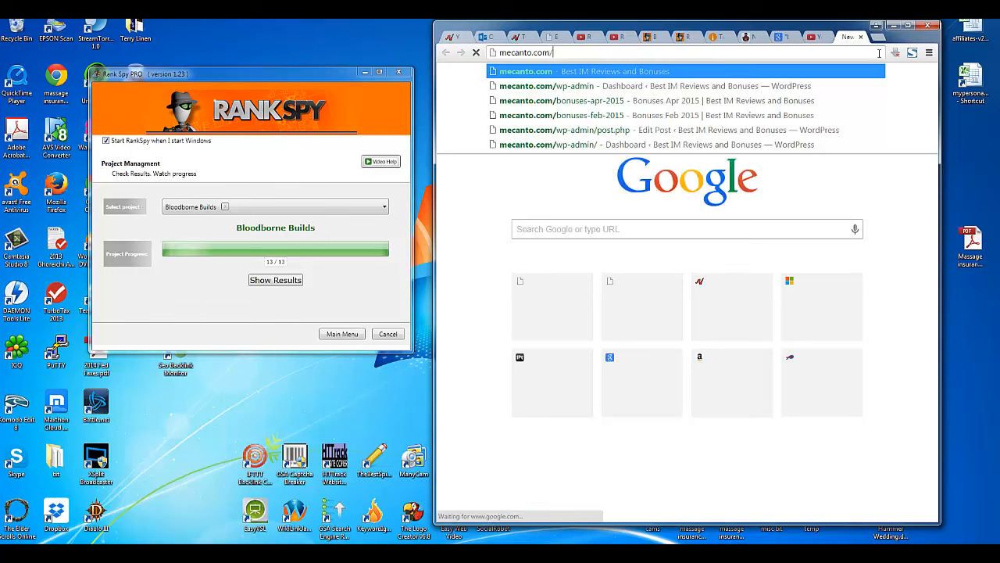
text(b)
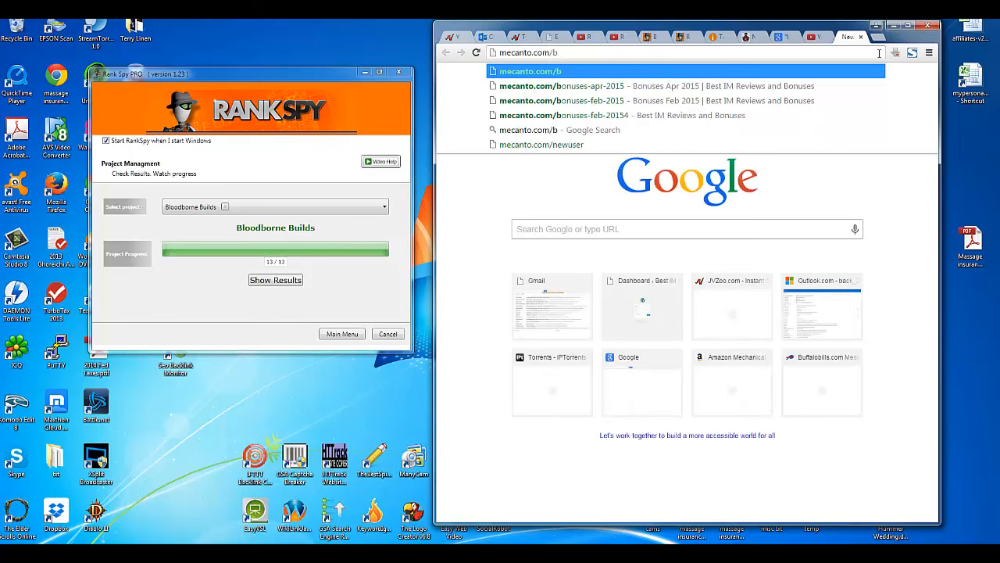
key(BackSpace)
key(Return)
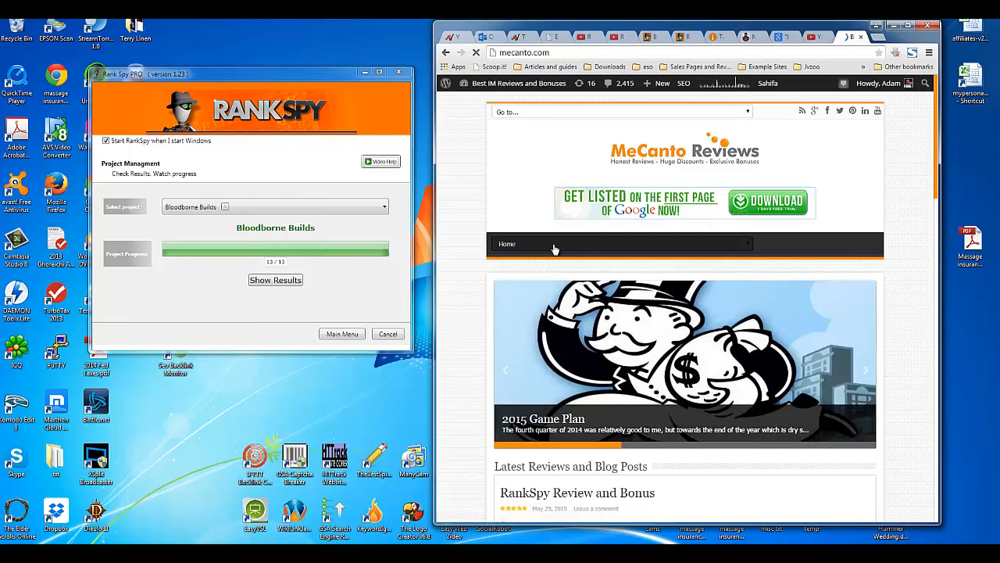
mouse_move(553, 249)
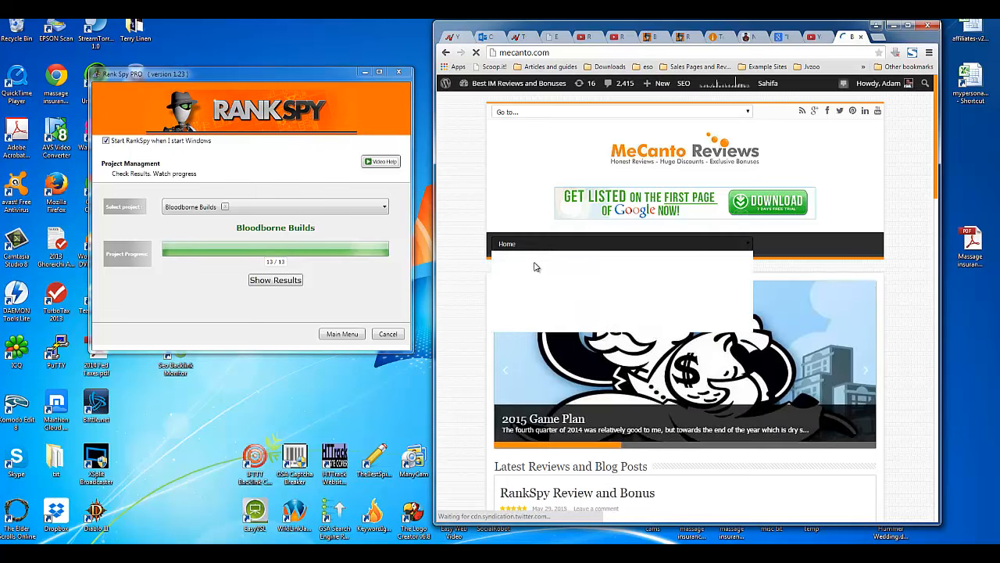
click(518, 271)
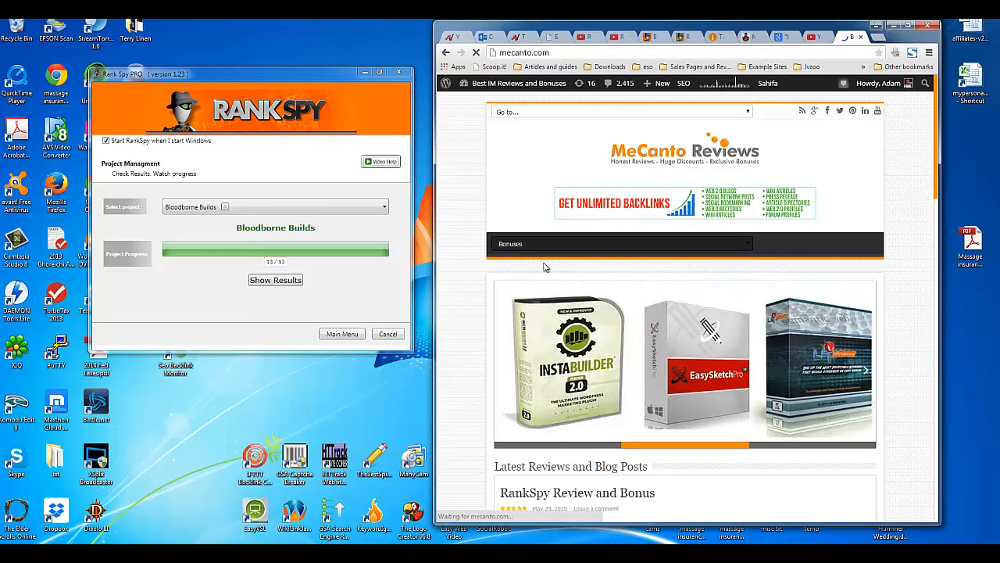
drag(435, 243, 117, 221)
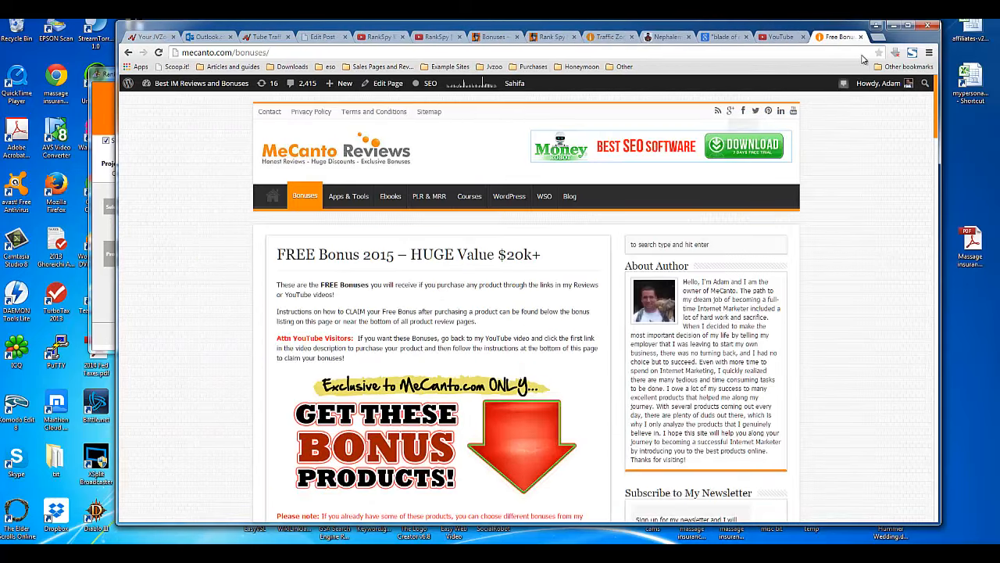
Step: Maximize the browser and read the Bonuses page down to bonus 31 and the 3 claim steps
click(909, 28)
scroll(410, 225, down, 4)
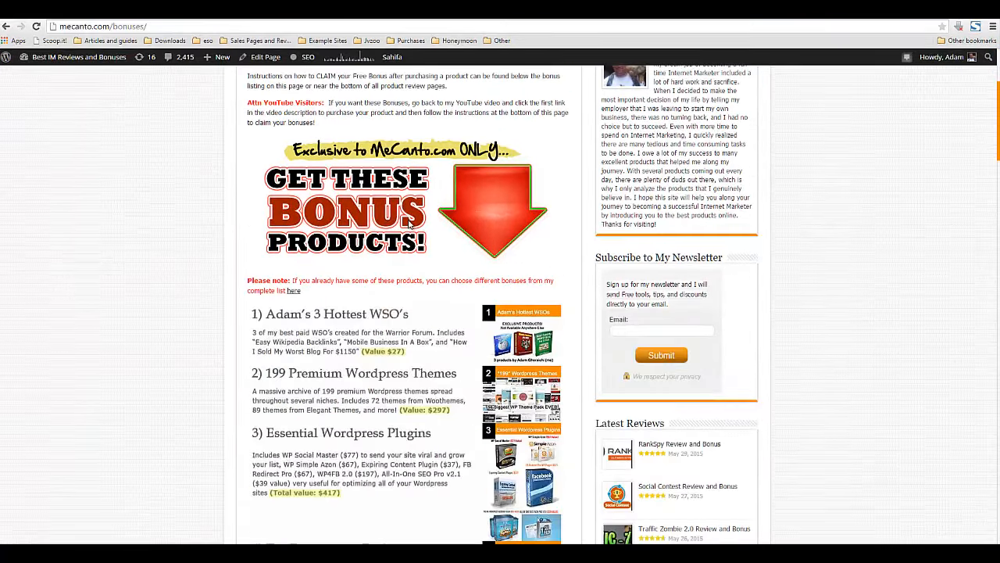
scroll(406, 227, down, 14)
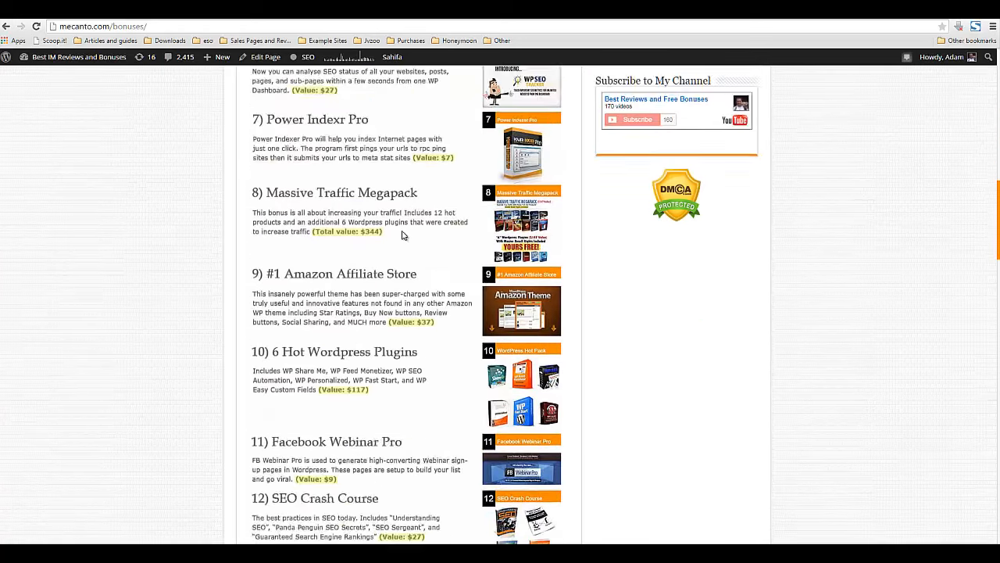
scroll(403, 239, down, 10)
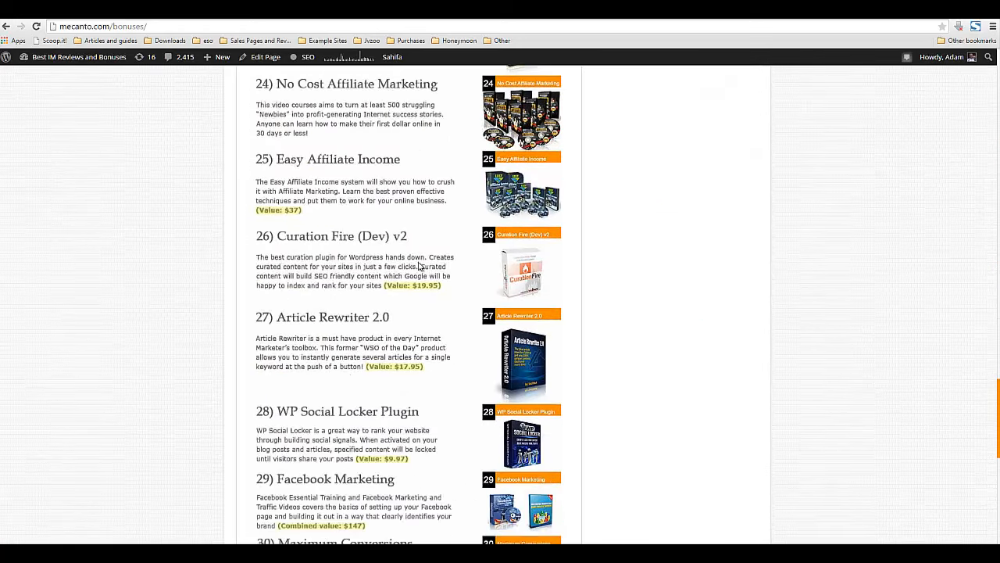
scroll(359, 320, down, 3)
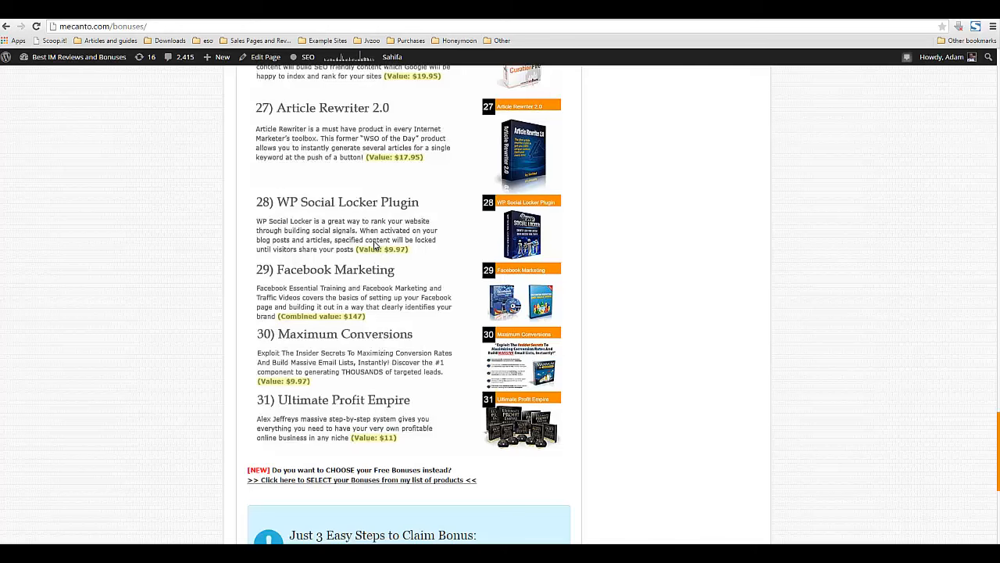
scroll(373, 155, up, 2)
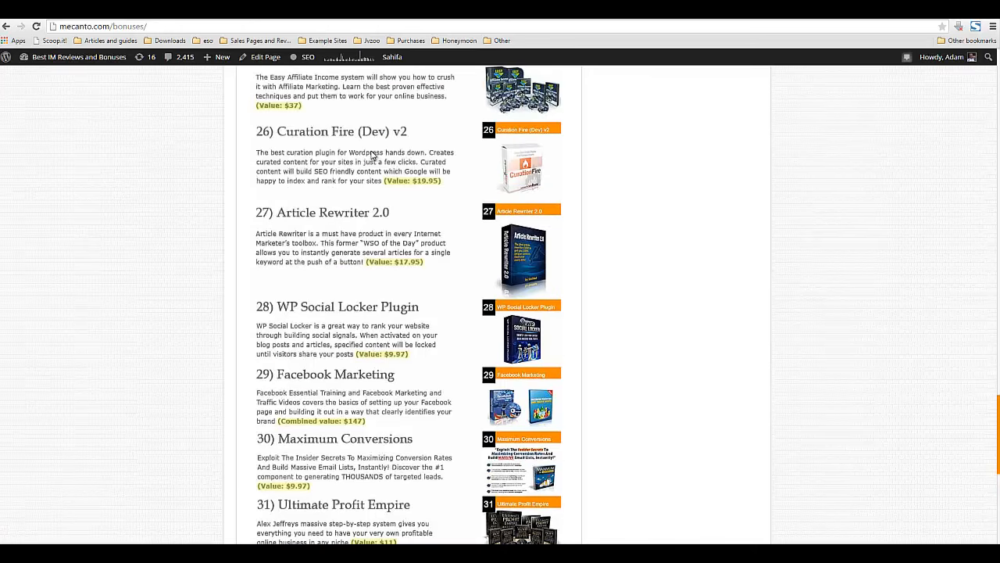
scroll(371, 161, down, 4)
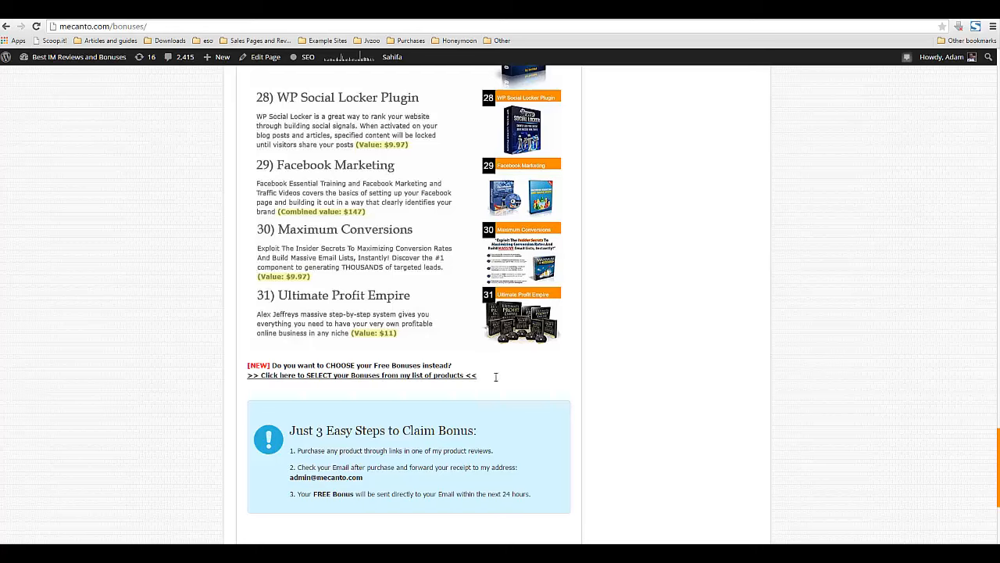
drag(496, 375, 228, 372)
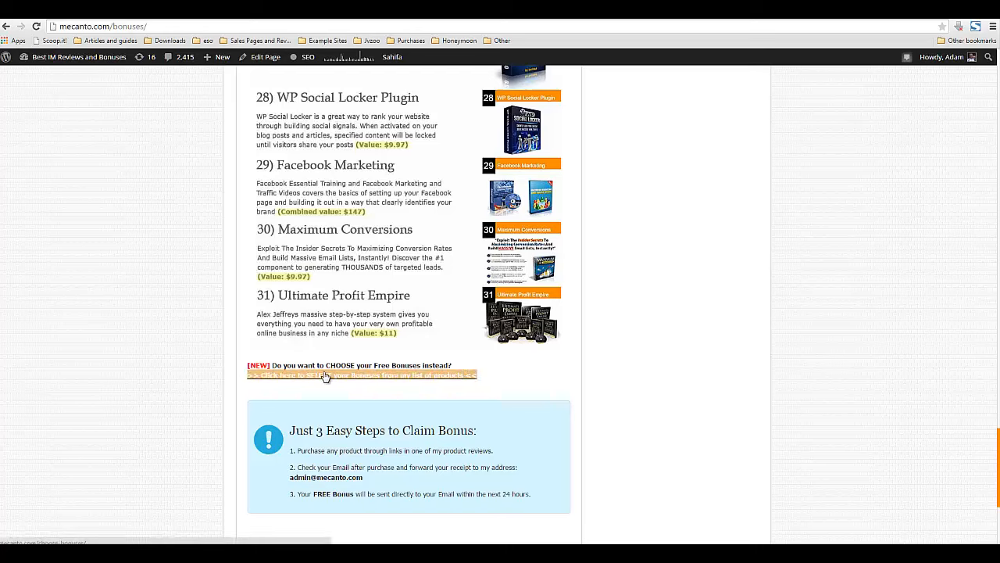
click(656, 315)
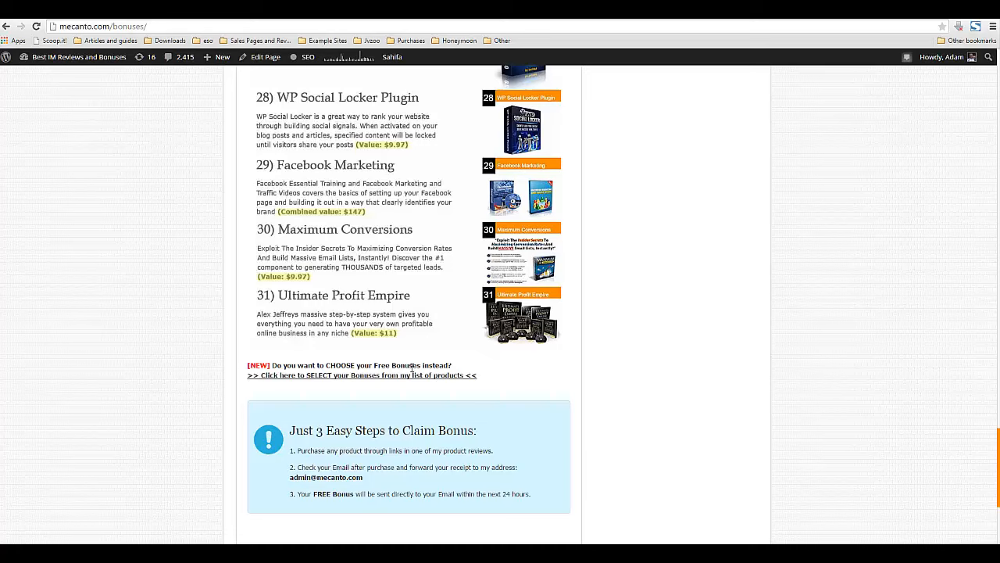
drag(318, 430, 486, 429)
click(485, 430)
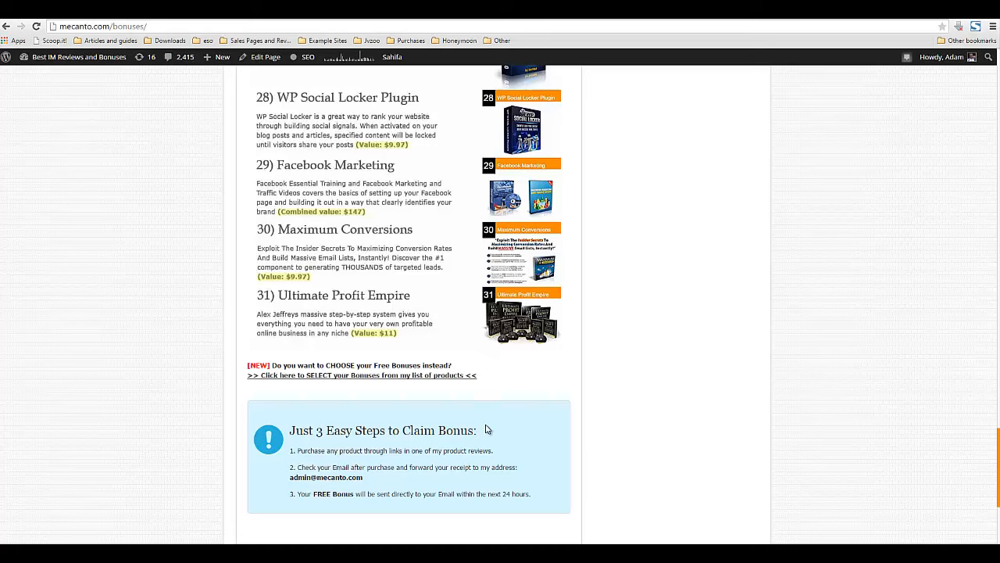